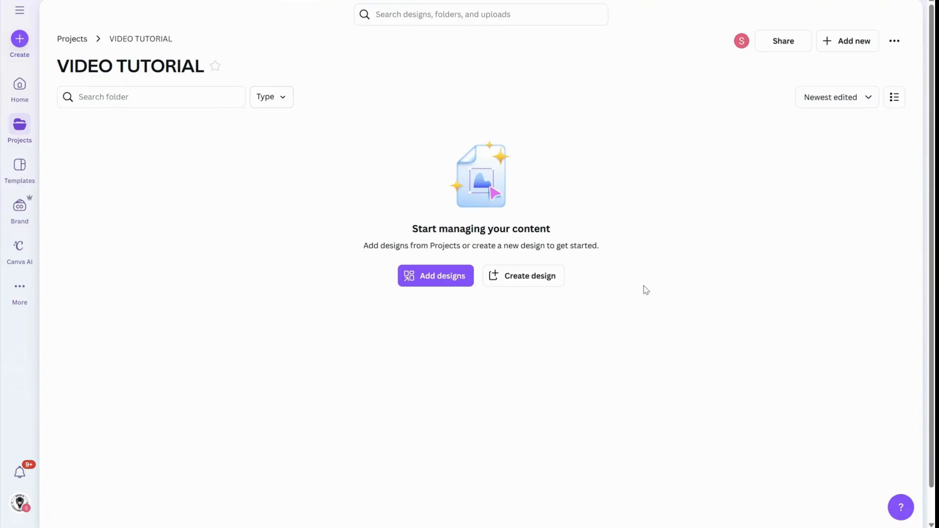
- Create a blank Facebook Post design from the social media formats
{"action": "left_click", "coordinate": [531, 284]}
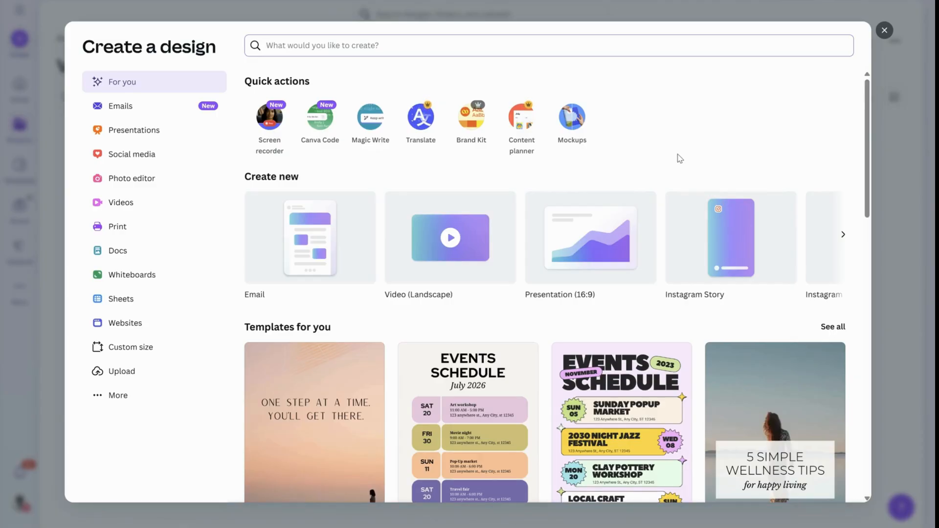
{"action": "left_click", "coordinate": [142, 154]}
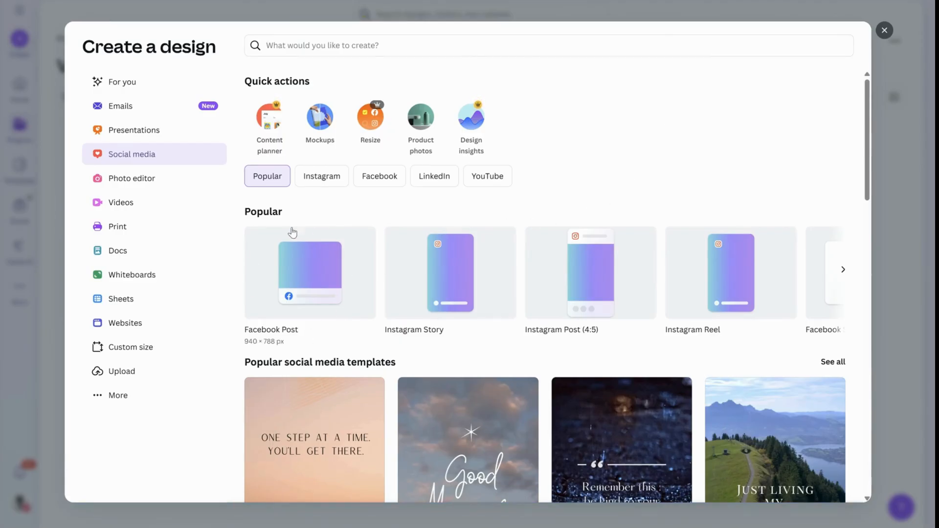
{"action": "left_click", "coordinate": [303, 266]}
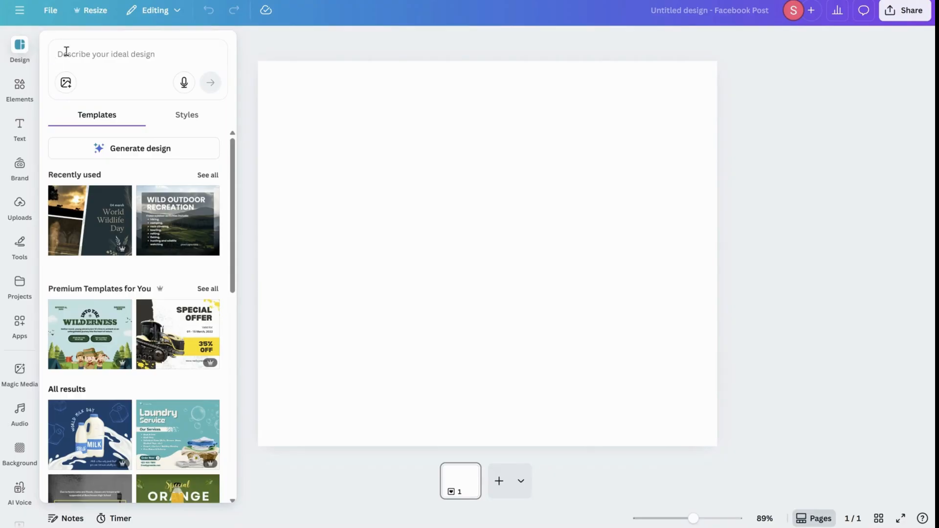
- Examine the available design styles, the element categories and shape suggestions, and the text options
{"action": "left_click", "coordinate": [169, 119]}
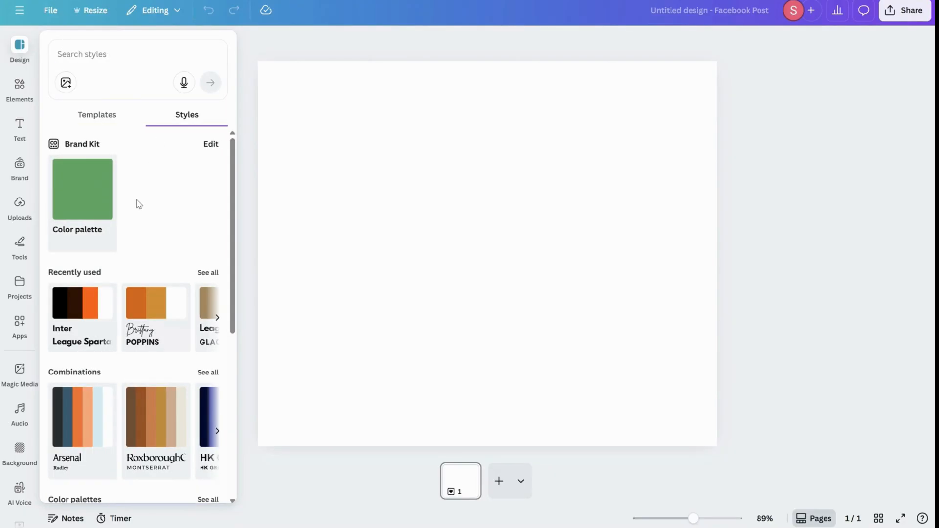
{"action": "scroll", "coordinate": [138, 204], "scroll_direction": "down", "scroll_amount": 6}
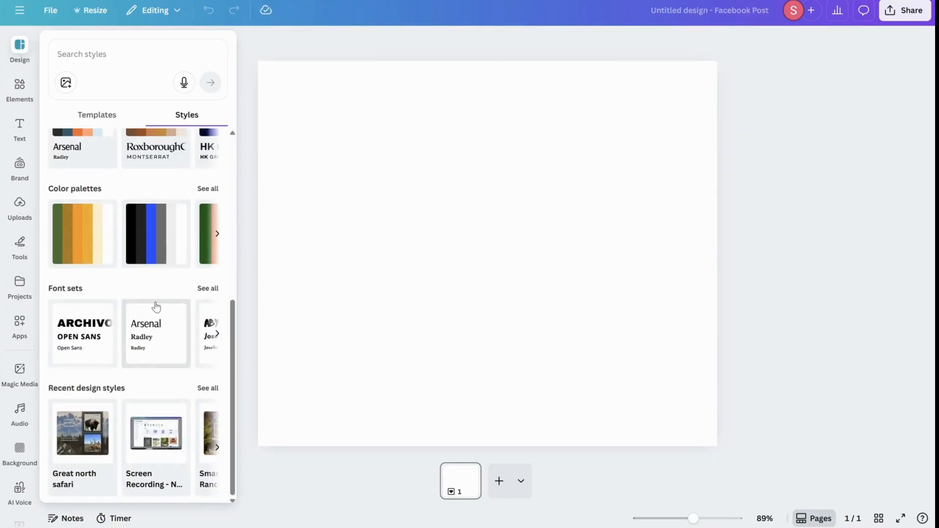
{"action": "scroll", "coordinate": [154, 299], "scroll_direction": "up", "scroll_amount": 5}
{"action": "scroll", "coordinate": [147, 280], "scroll_direction": "up", "scroll_amount": 2}
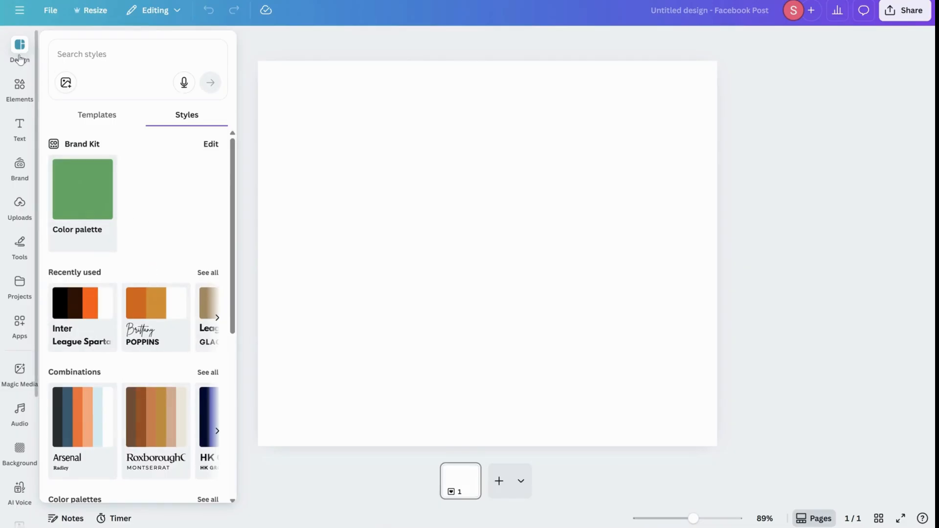
{"action": "left_click", "coordinate": [20, 83]}
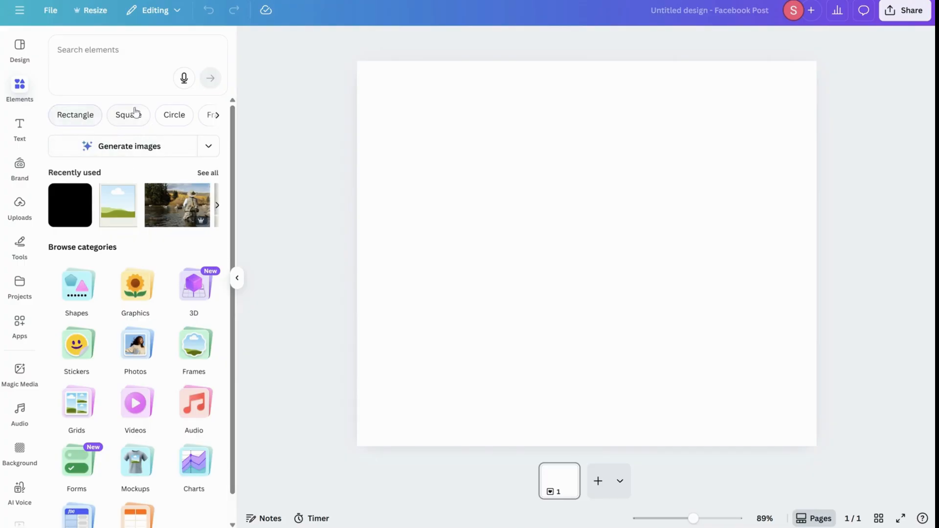
{"action": "left_click", "coordinate": [217, 115]}
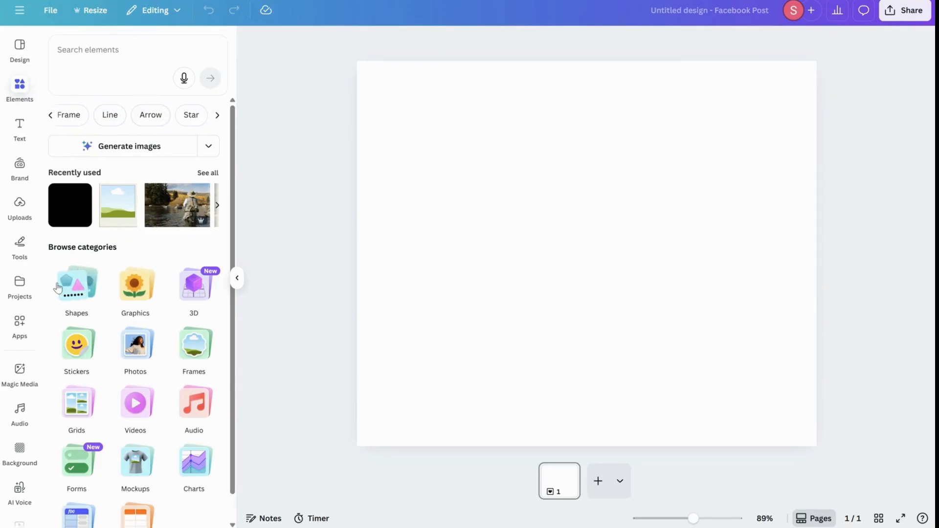
{"action": "left_click", "coordinate": [120, 52]}
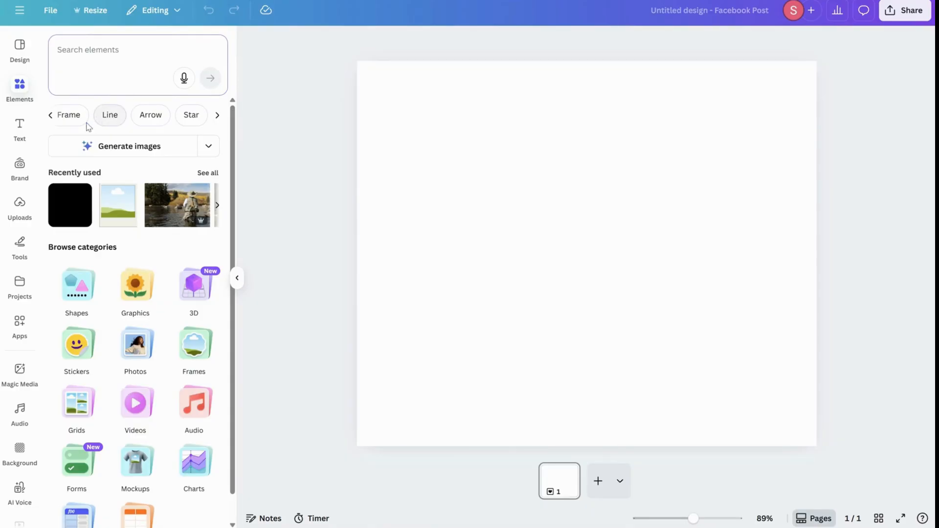
{"action": "left_click", "coordinate": [22, 130]}
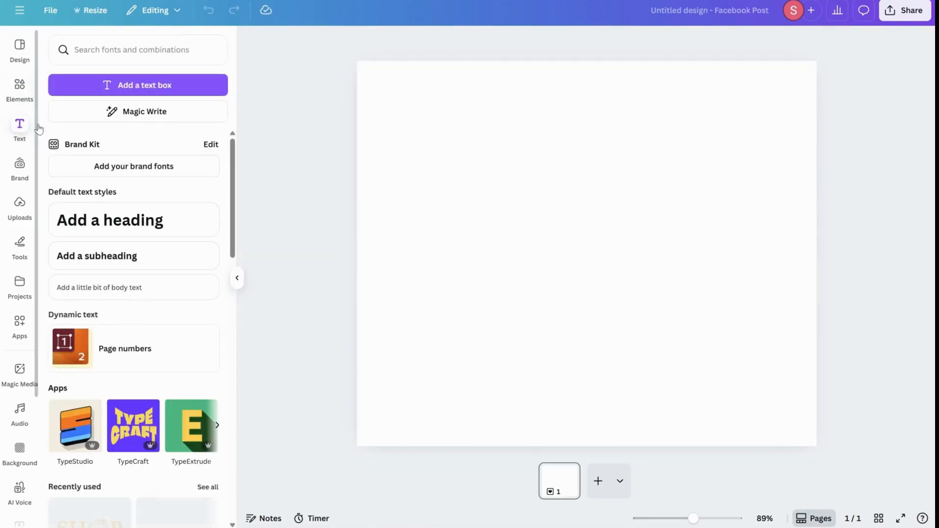
- Browse the suggested Facebook post templates for a suitable starting layout
{"action": "left_click", "coordinate": [20, 51]}
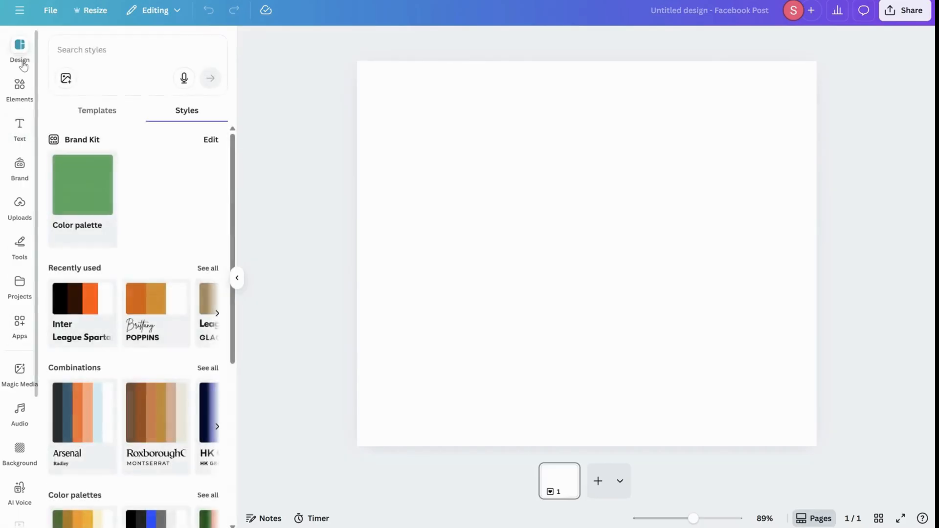
{"action": "left_click", "coordinate": [96, 111]}
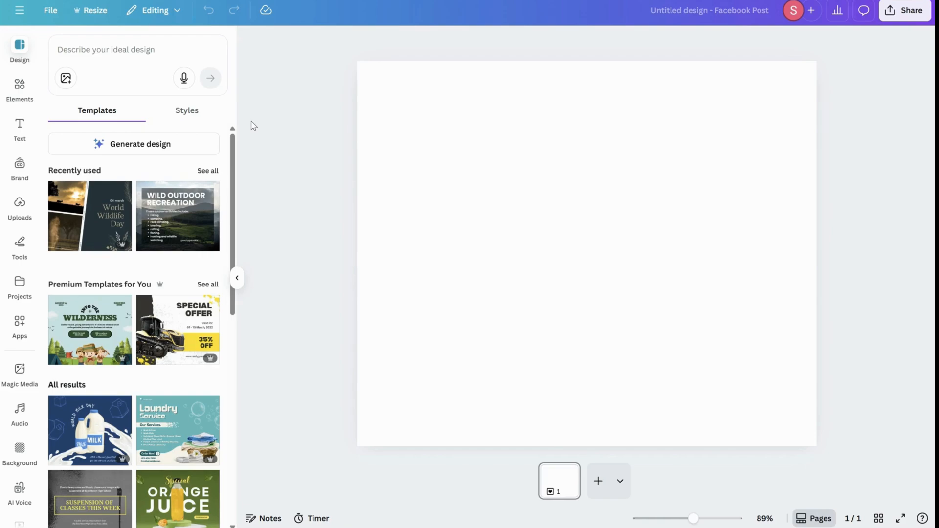
{"action": "scroll", "coordinate": [181, 249], "scroll_direction": "down", "scroll_amount": 5}
{"action": "scroll", "coordinate": [183, 248], "scroll_direction": "down", "scroll_amount": 7}
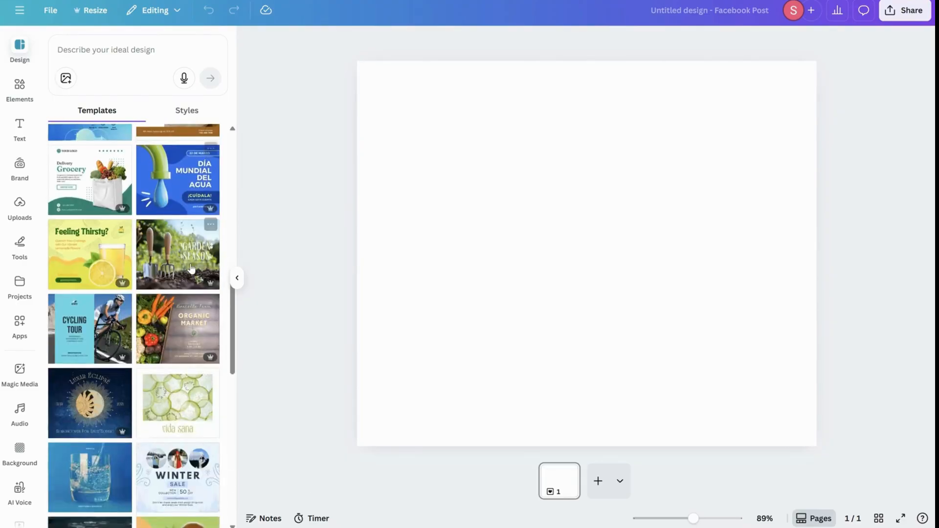
{"action": "scroll", "coordinate": [191, 268], "scroll_direction": "down", "scroll_amount": 1}
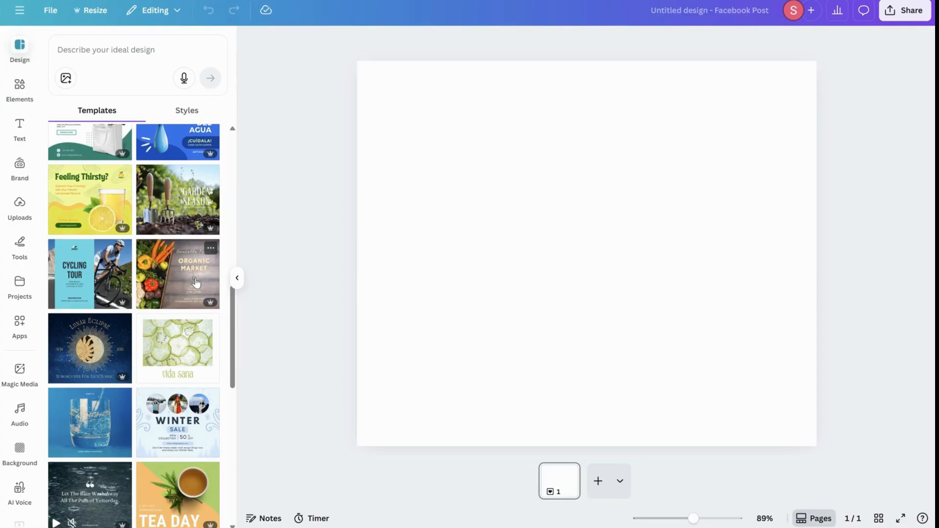
{"action": "scroll", "coordinate": [196, 282], "scroll_direction": "up", "scroll_amount": 7}
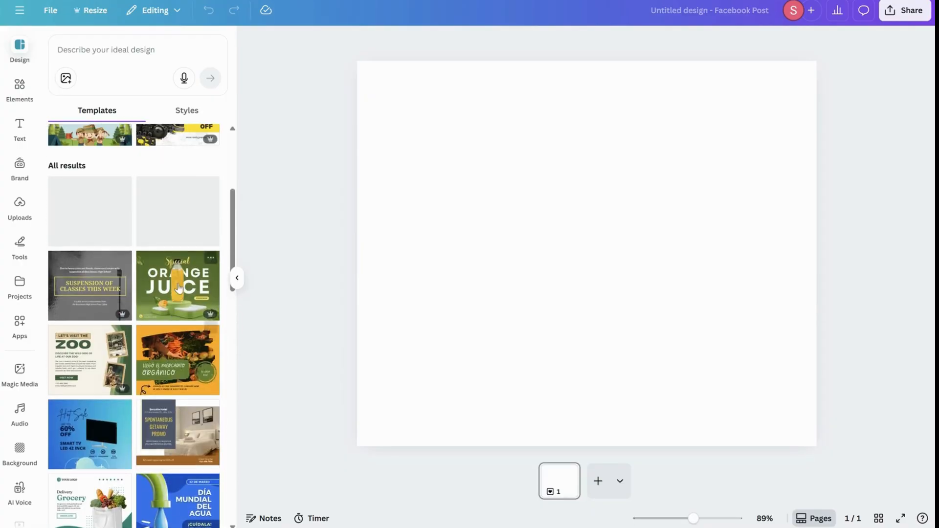
{"action": "scroll", "coordinate": [181, 221], "scroll_direction": "up", "scroll_amount": 3}
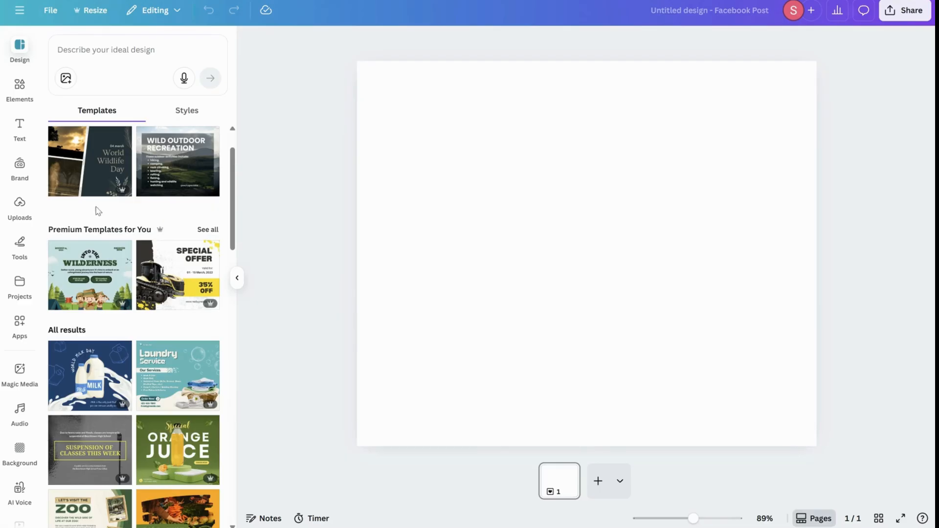
{"action": "scroll", "coordinate": [157, 226], "scroll_direction": "up", "scroll_amount": 1}
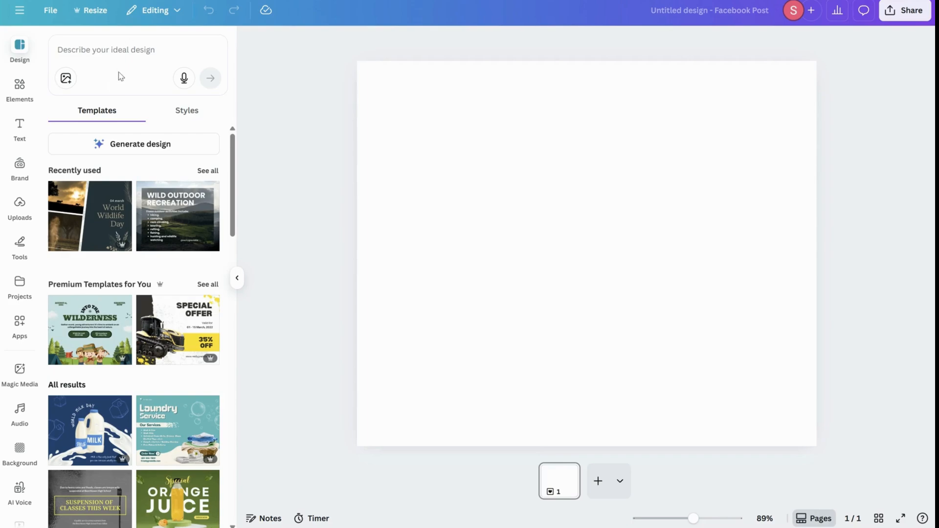
- Search the templates for "outdoors" and apply the "Climb a Mountain!" Facebook post template to the blank page
{"action": "left_click", "coordinate": [163, 51]}
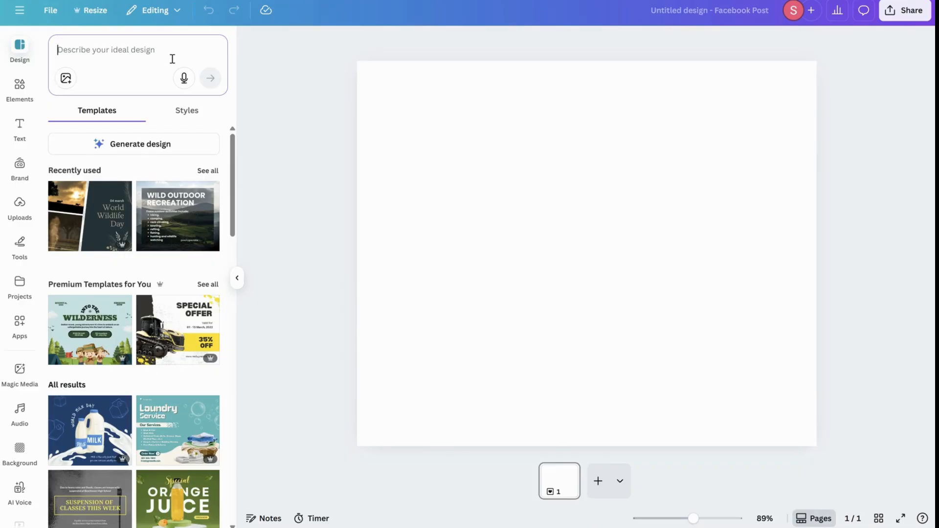
{"action": "type", "text": "outdoors"}
{"action": "key", "text": "Return"}
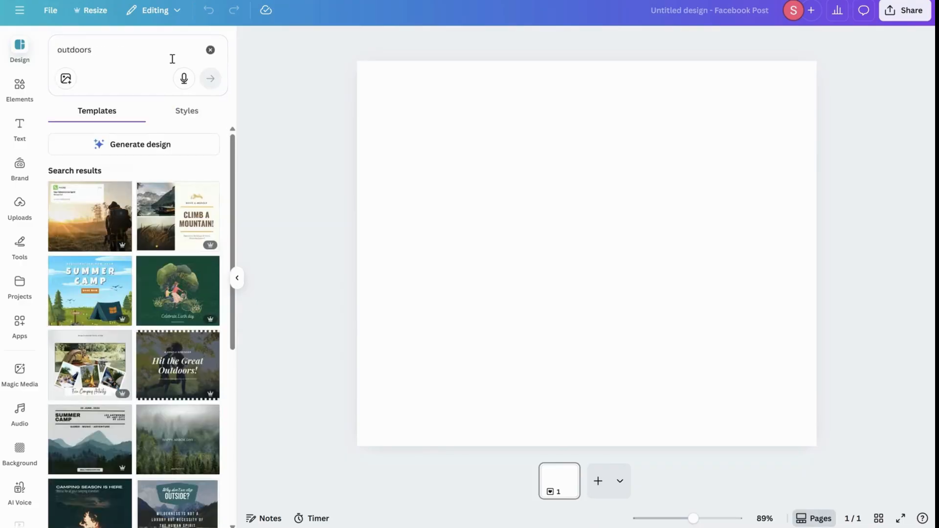
{"action": "scroll", "coordinate": [210, 243], "scroll_direction": "down", "scroll_amount": 5}
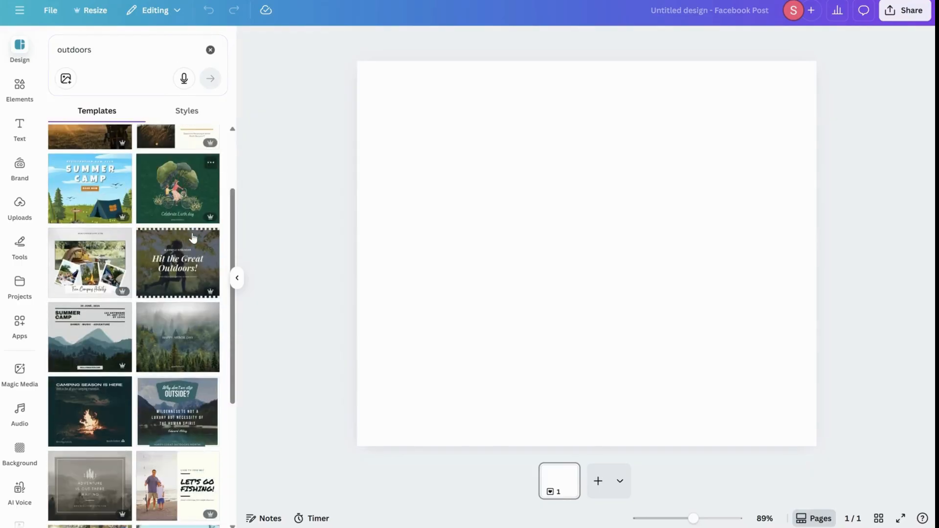
{"action": "scroll", "coordinate": [211, 245], "scroll_direction": "down", "scroll_amount": 5}
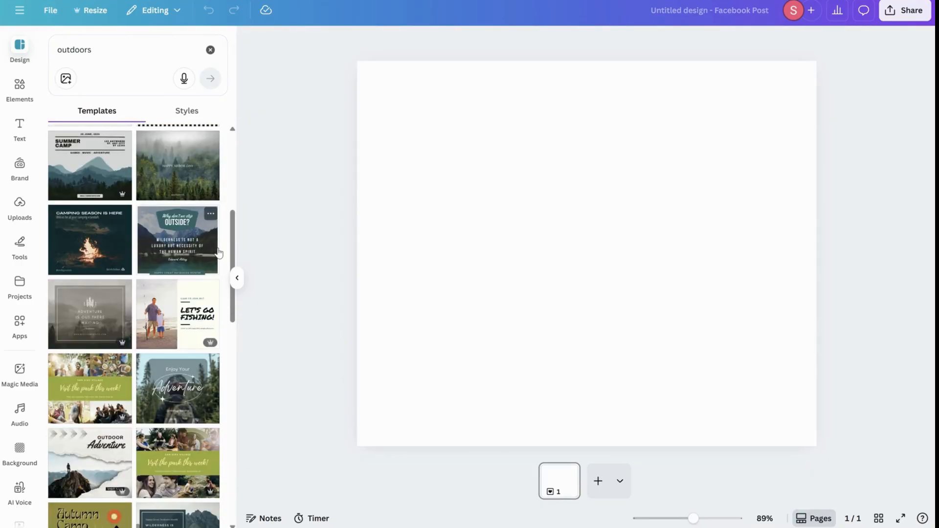
{"action": "scroll", "coordinate": [161, 251], "scroll_direction": "down", "scroll_amount": 10}
{"action": "scroll", "coordinate": [116, 224], "scroll_direction": "down", "scroll_amount": 8}
{"action": "scroll", "coordinate": [152, 236], "scroll_direction": "up", "scroll_amount": 15}
{"action": "scroll", "coordinate": [152, 240], "scroll_direction": "up", "scroll_amount": 5}
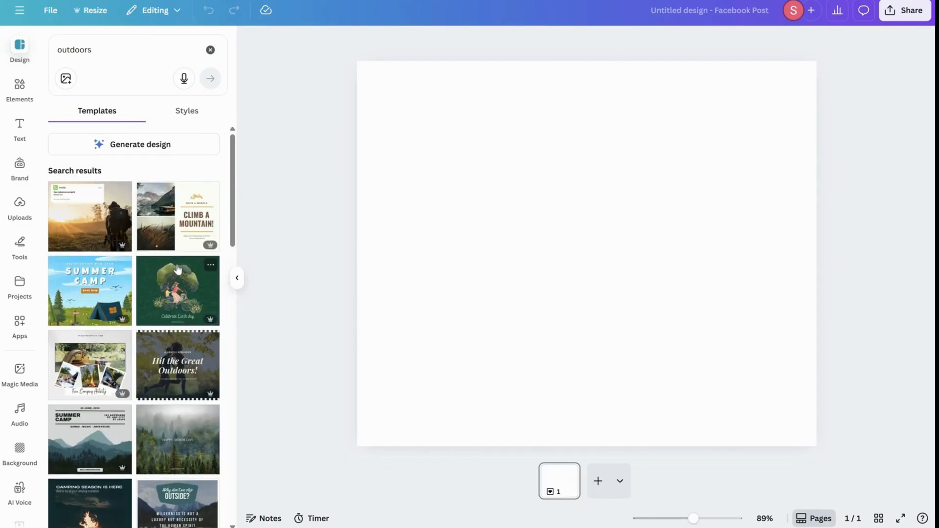
{"action": "left_click", "coordinate": [171, 226]}
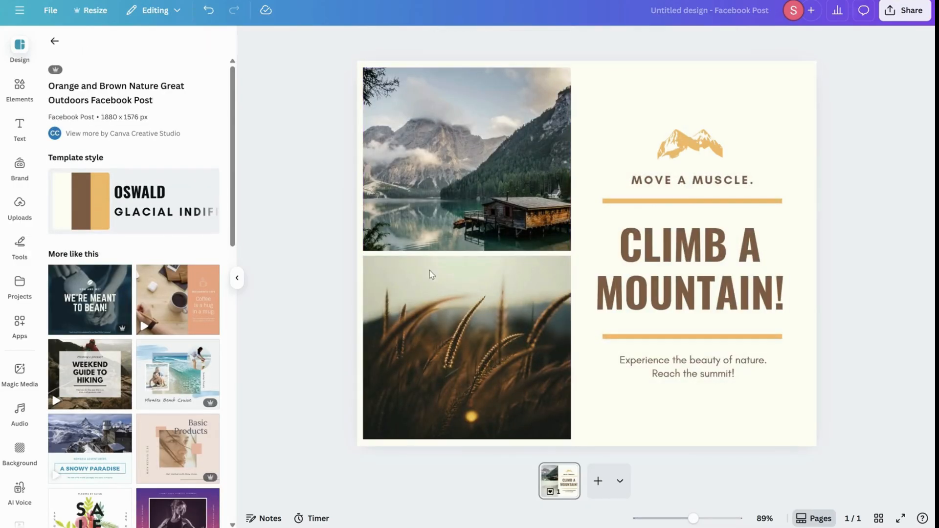
{"action": "left_click", "coordinate": [465, 137]}
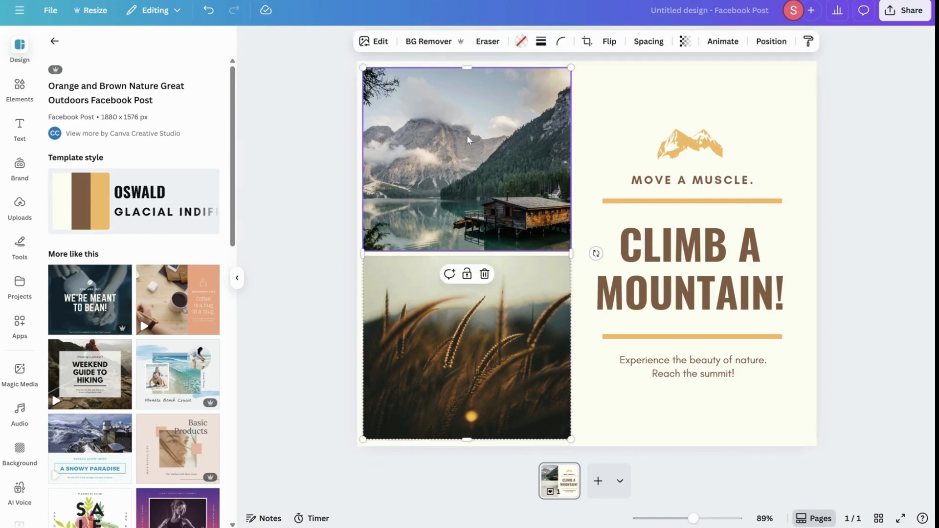
{"action": "left_click", "coordinate": [690, 144]}
{"action": "left_click", "coordinate": [685, 181]}
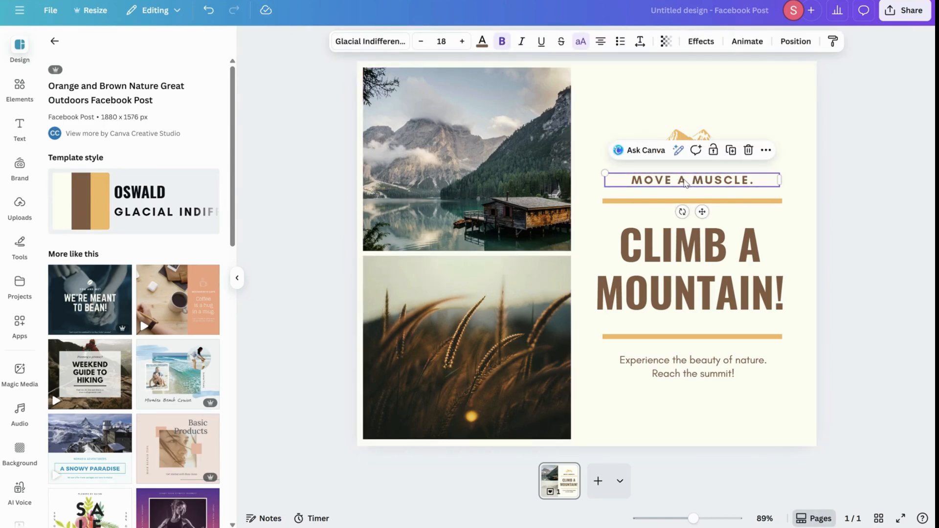
- Replace the large "CLIMB A MOUNTAIN!" heading with "GREAT NORTH SAFARI"
{"action": "left_click", "coordinate": [682, 258]}
{"action": "left_click", "coordinate": [681, 258]}
{"action": "key", "text": "BackSpace"}
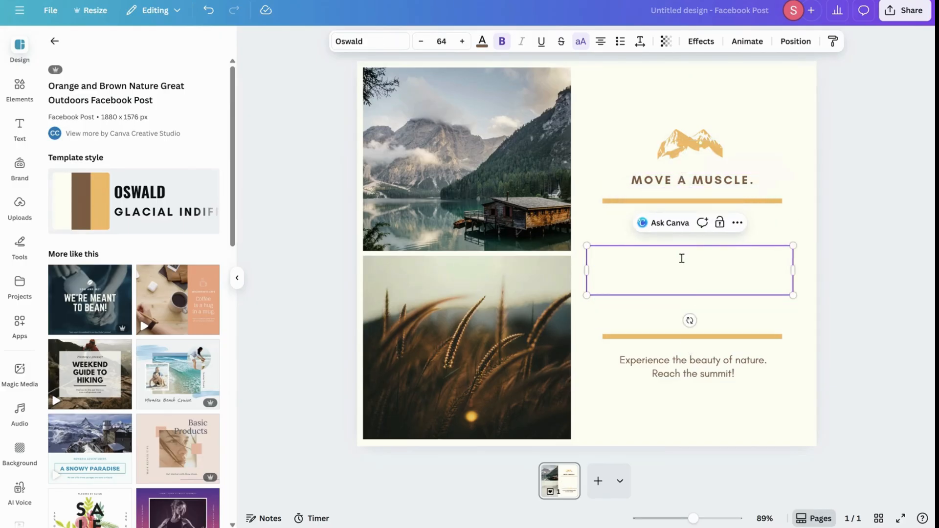
{"action": "type", "text": "GREAT B"}
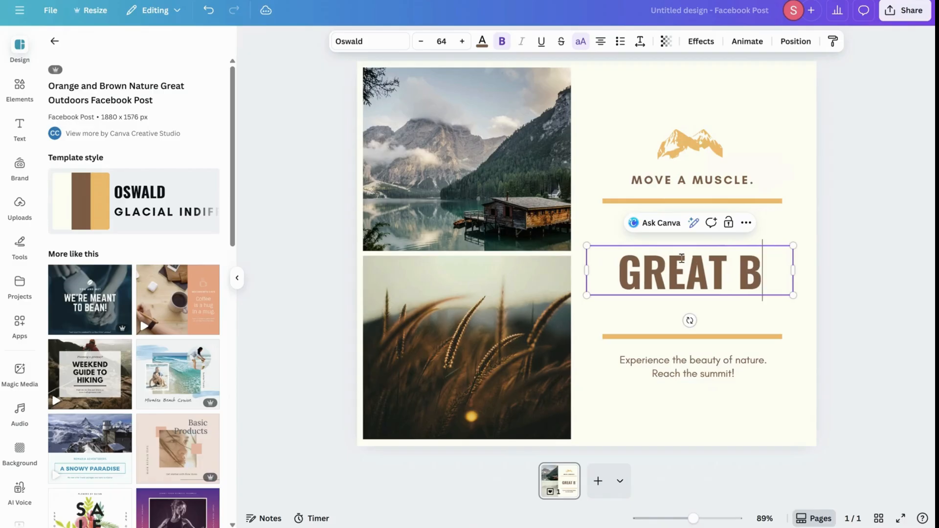
{"action": "key", "text": "BackSpace"}
{"action": "type", "text": "NORTH SAFARI"}
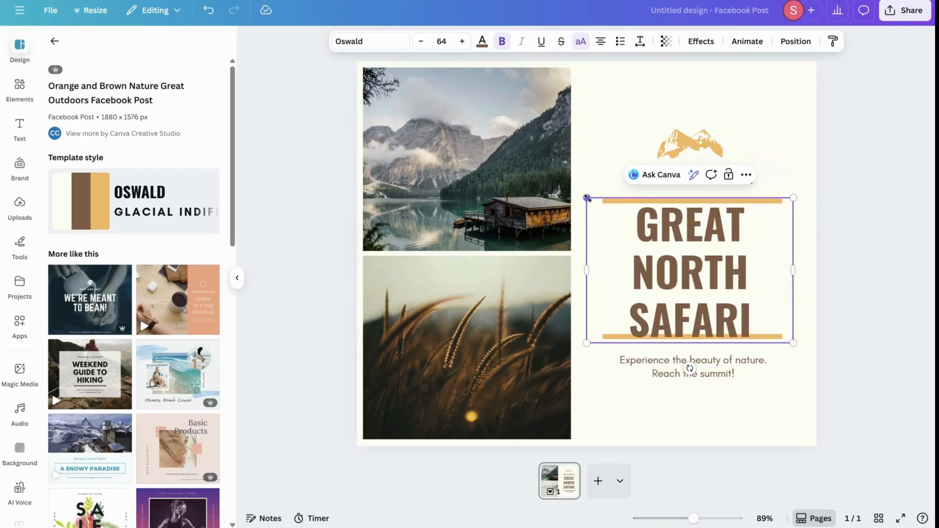
- Shrink the heading to a font size of about 56 and centre it between the two orange lines
{"action": "left_click_drag", "start_coordinate": [586, 198], "coordinate": [611, 215]}
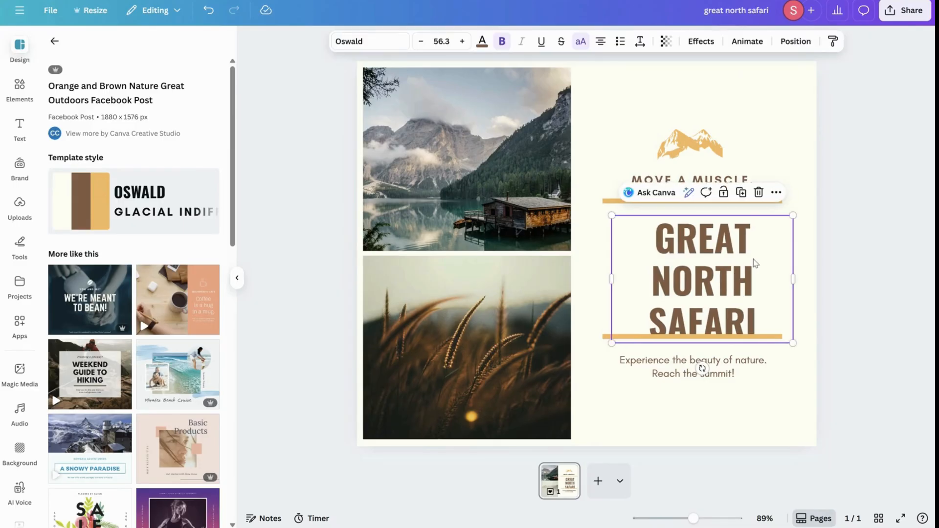
{"action": "left_click_drag", "start_coordinate": [753, 259], "coordinate": [743, 250]}
{"action": "key", "text": "shift+Left"}
{"action": "key", "text": "shift+Right"}
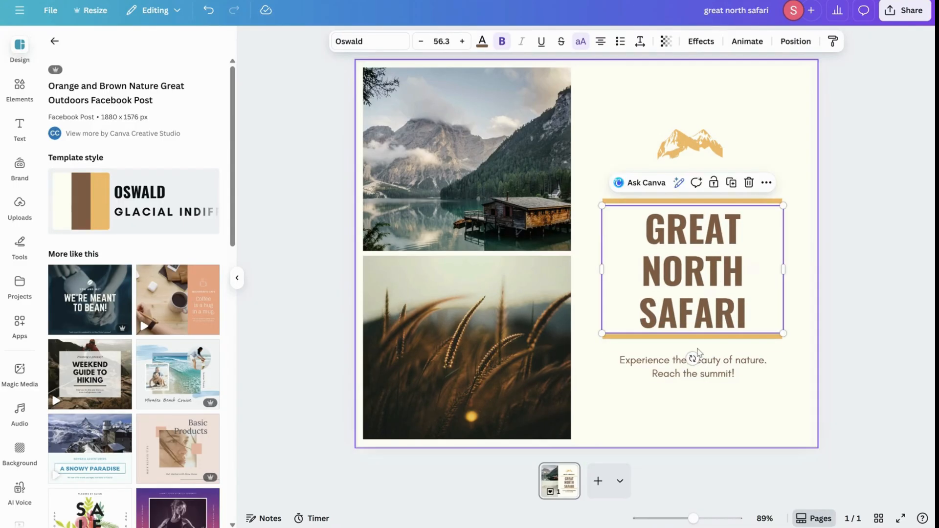
- Move the orange line beneath the heading slightly down to leave more space under the word "SAFARI"
{"action": "left_click", "coordinate": [694, 338]}
{"action": "key", "text": "shift+Down"}
{"action": "key", "text": "shift+Up"}
{"action": "key", "text": "shift+Down"}
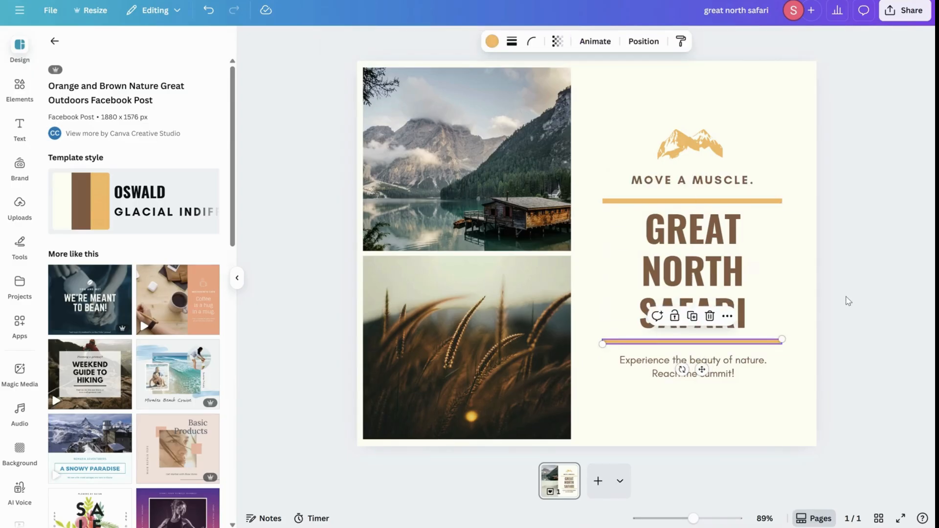
{"action": "left_click", "coordinate": [840, 295]}
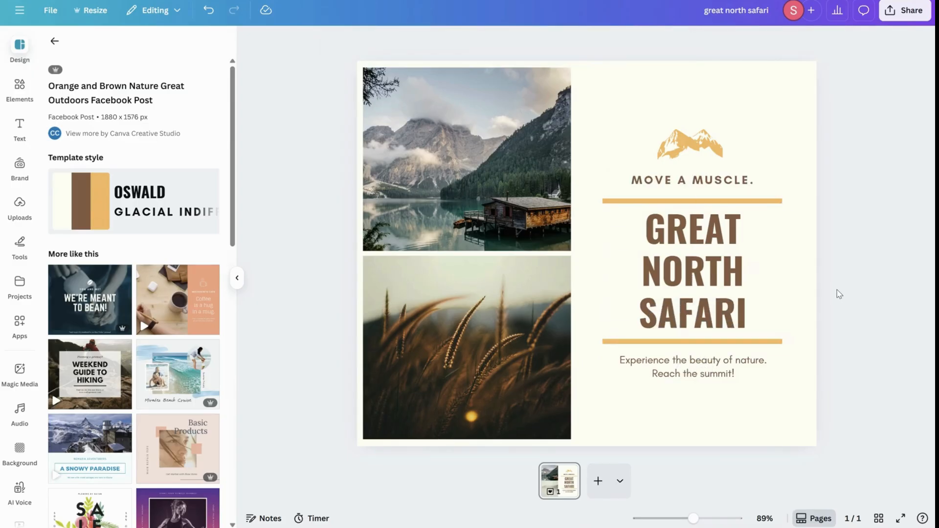
{"action": "left_click", "coordinate": [730, 342]}
{"action": "left_click_drag", "start_coordinate": [729, 342], "coordinate": [732, 341]}
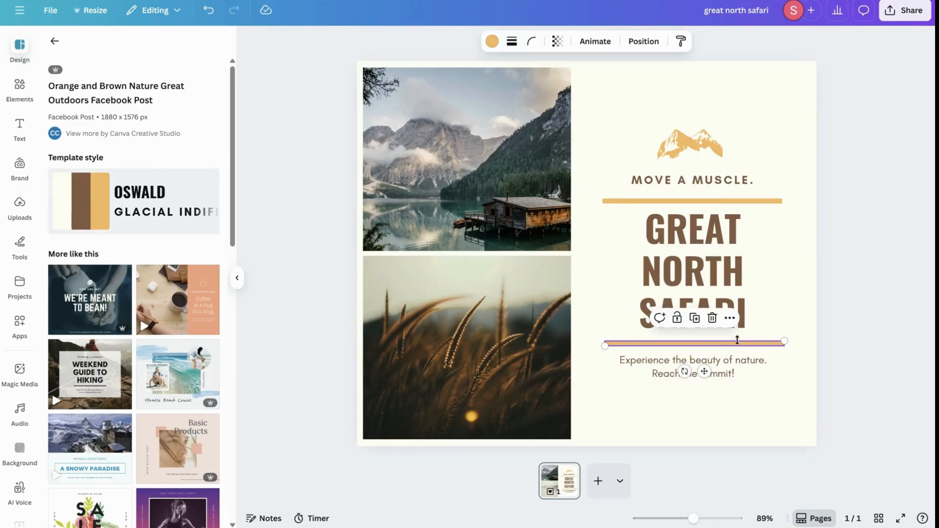
{"action": "left_click", "coordinate": [844, 279]}
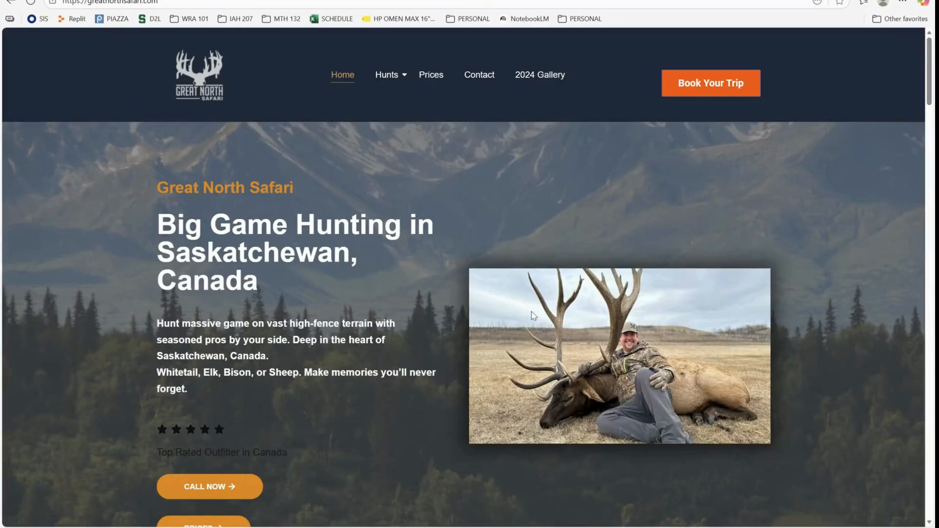
- Look through the Great North Safari website's home page and its 2024 Gallery page for usable content
{"action": "scroll", "coordinate": [592, 287], "scroll_direction": "down", "scroll_amount": 6}
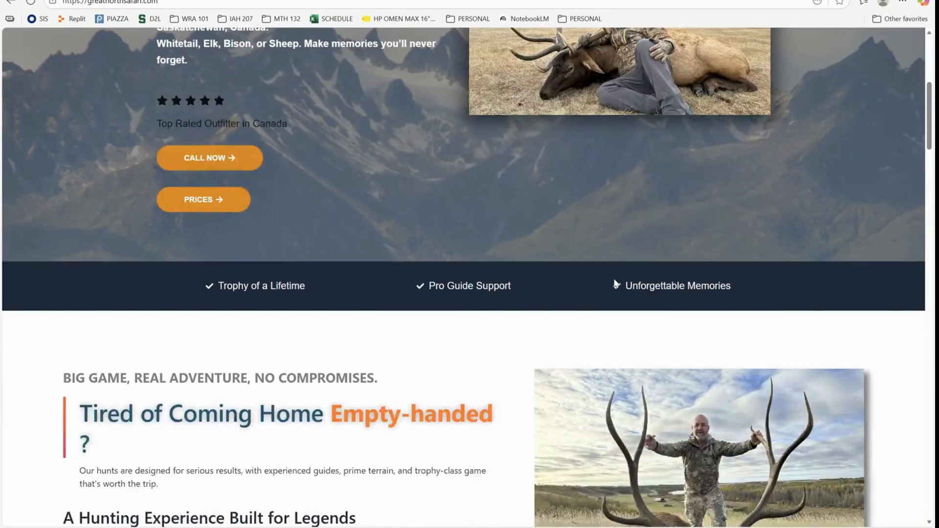
{"action": "scroll", "coordinate": [626, 279], "scroll_direction": "down", "scroll_amount": 5}
{"action": "scroll", "coordinate": [655, 244], "scroll_direction": "up", "scroll_amount": 12}
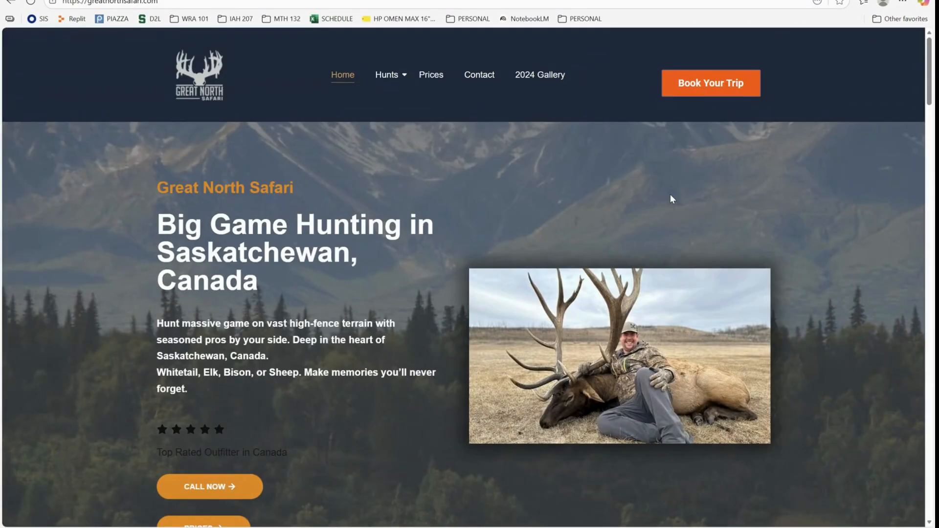
{"action": "left_click", "coordinate": [520, 78]}
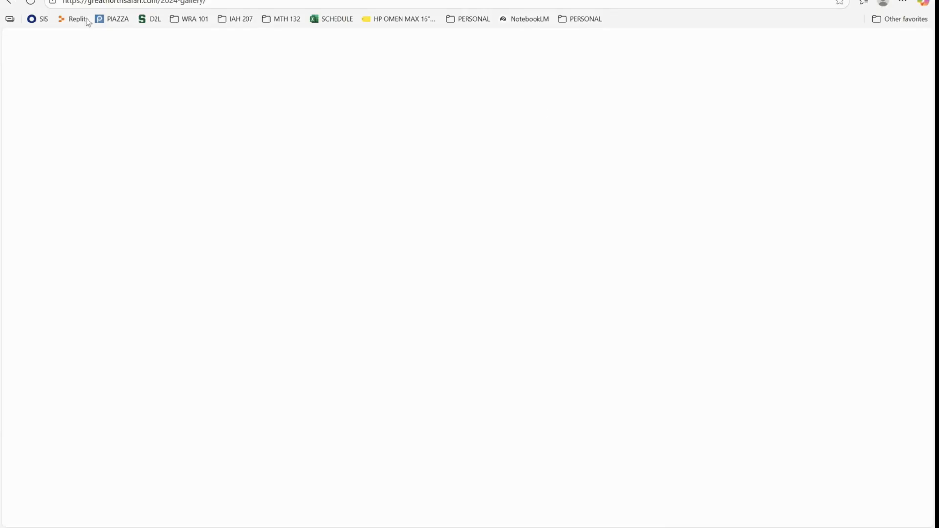
{"action": "left_click", "coordinate": [10, 2]}
{"action": "left_click", "coordinate": [550, 77]}
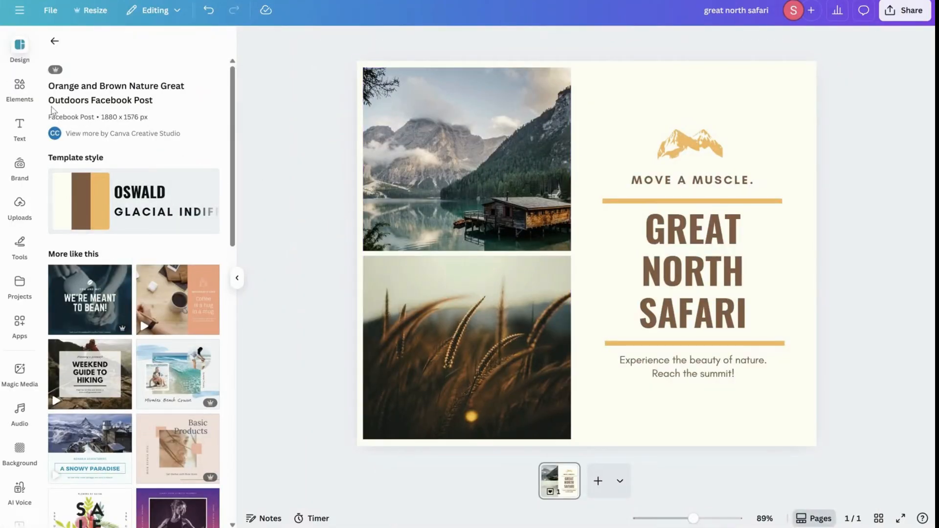
- Switch back to Canva, search the uploaded images for "great north safari" and browse the results for suitable hunting photos
{"action": "left_click", "coordinate": [20, 204]}
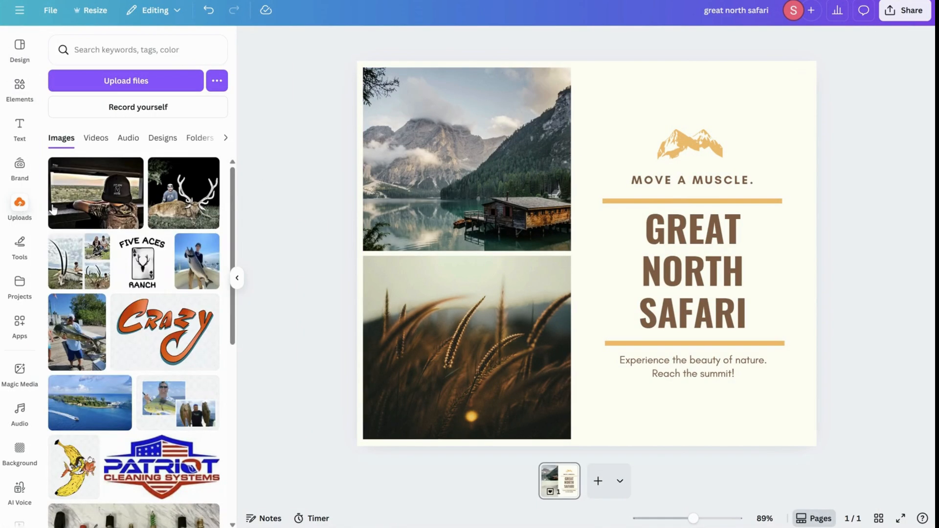
{"action": "scroll", "coordinate": [179, 298], "scroll_direction": "down", "scroll_amount": 6}
{"action": "left_click", "coordinate": [155, 54]}
{"action": "type", "text": "great north"}
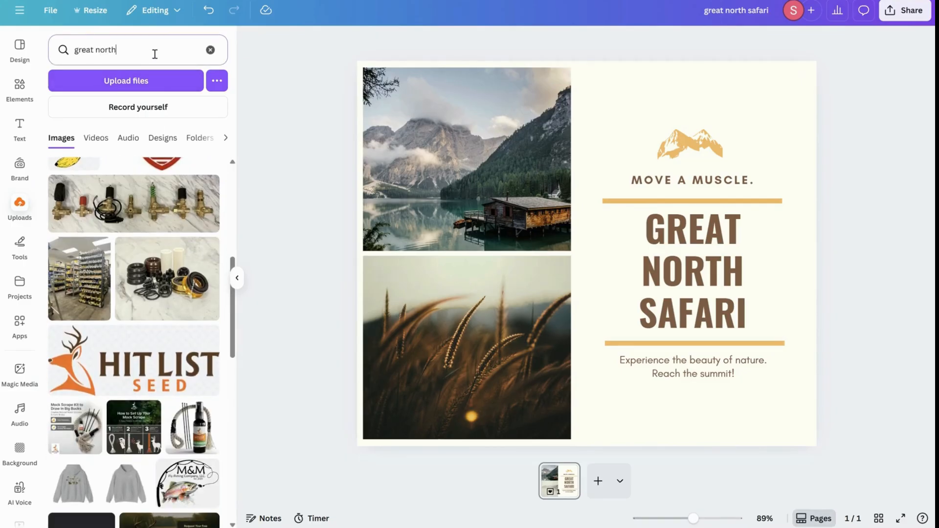
{"action": "type", "text": " safari"}
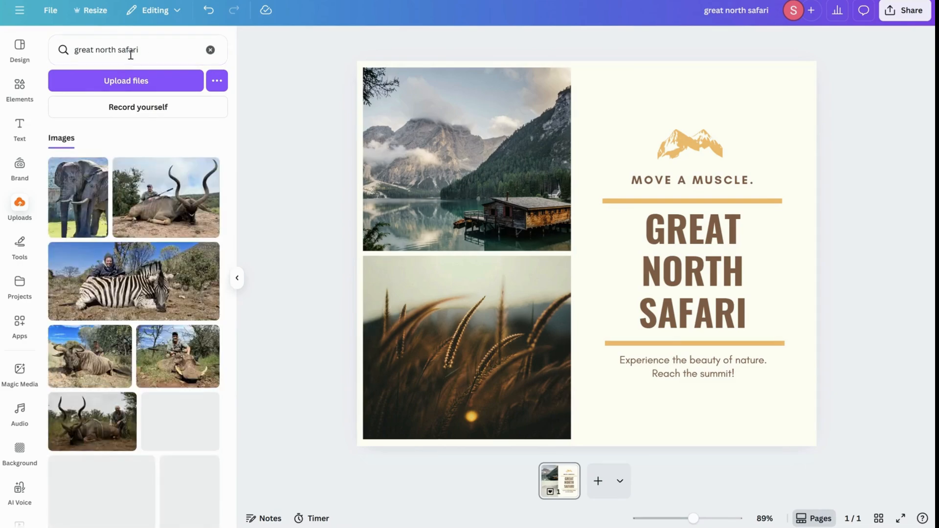
{"action": "scroll", "coordinate": [142, 249], "scroll_direction": "down", "scroll_amount": 10}
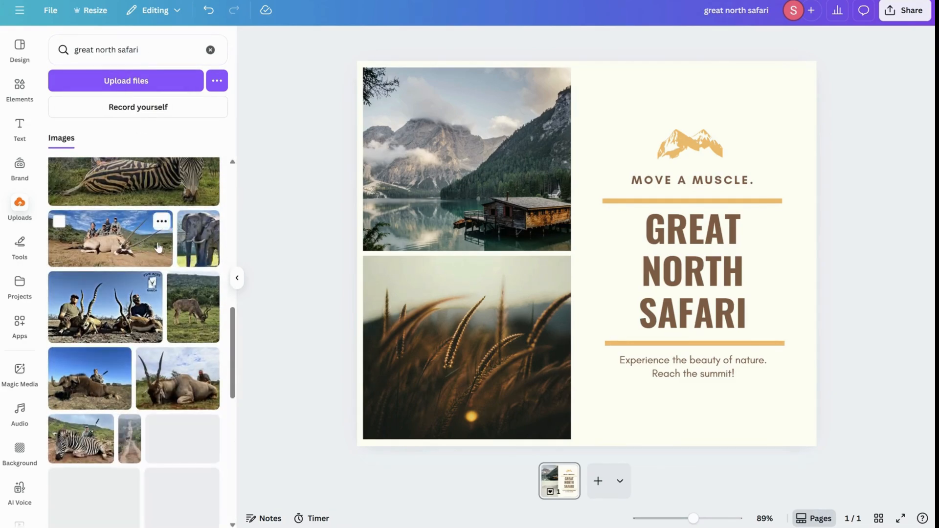
{"action": "scroll", "coordinate": [158, 254], "scroll_direction": "down", "scroll_amount": 10}
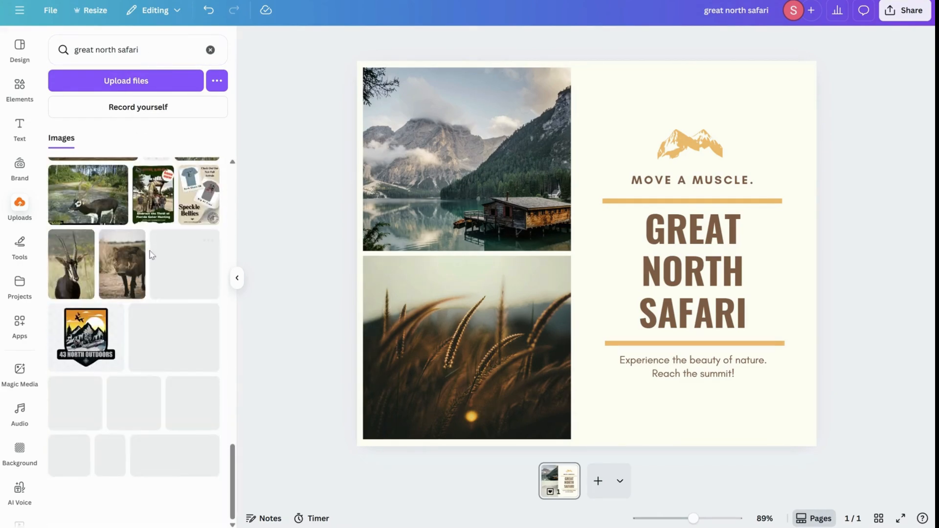
{"action": "scroll", "coordinate": [160, 254], "scroll_direction": "up", "scroll_amount": 10}
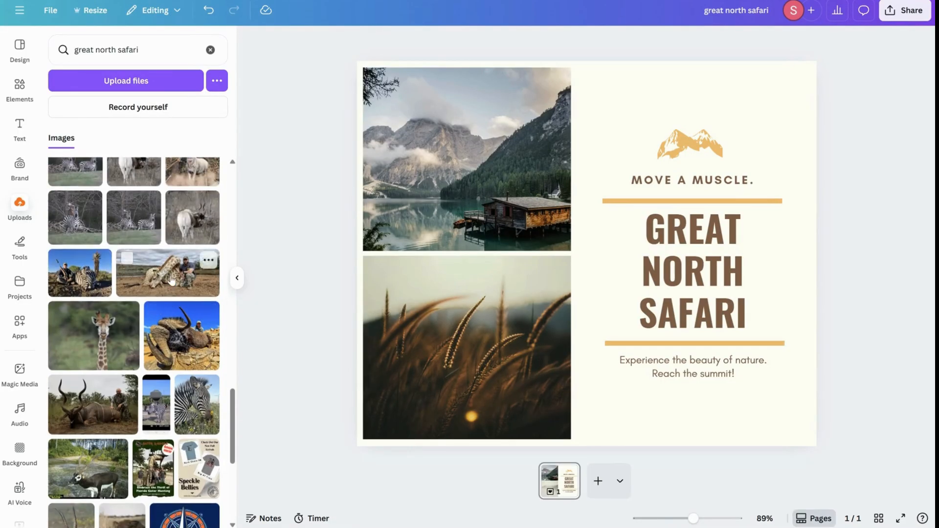
{"action": "scroll", "coordinate": [166, 304], "scroll_direction": "up", "scroll_amount": 10}
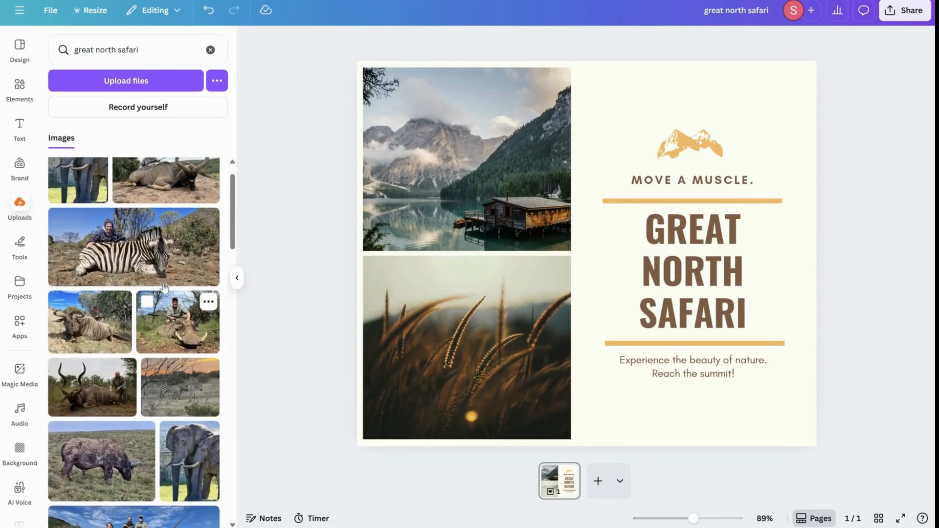
{"action": "scroll", "coordinate": [162, 316], "scroll_direction": "down", "scroll_amount": 5}
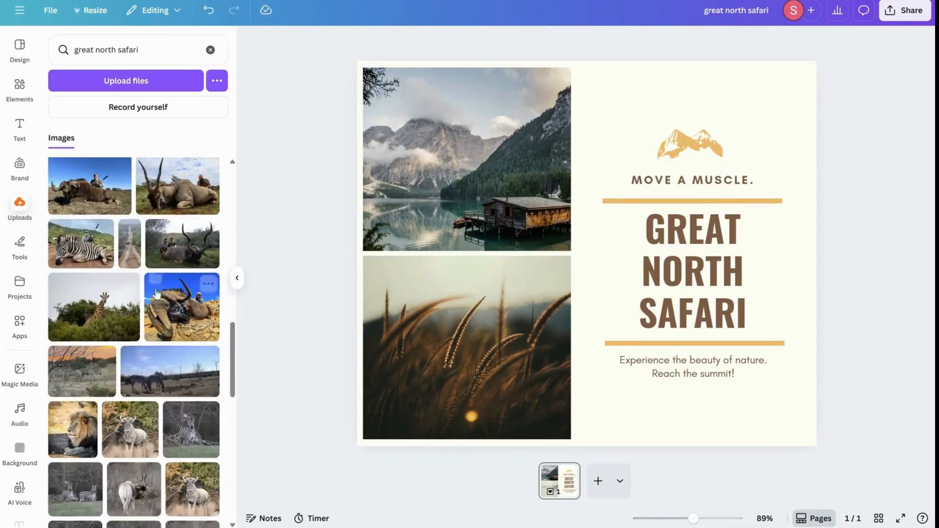
- Clear the uploads search and replace the upper lake photo with the uploaded picture of hunters behind a bison in the snow
{"action": "left_click", "coordinate": [10, 213]}
{"action": "left_click", "coordinate": [211, 54]}
{"action": "scroll", "coordinate": [129, 332], "scroll_direction": "down", "scroll_amount": 10}
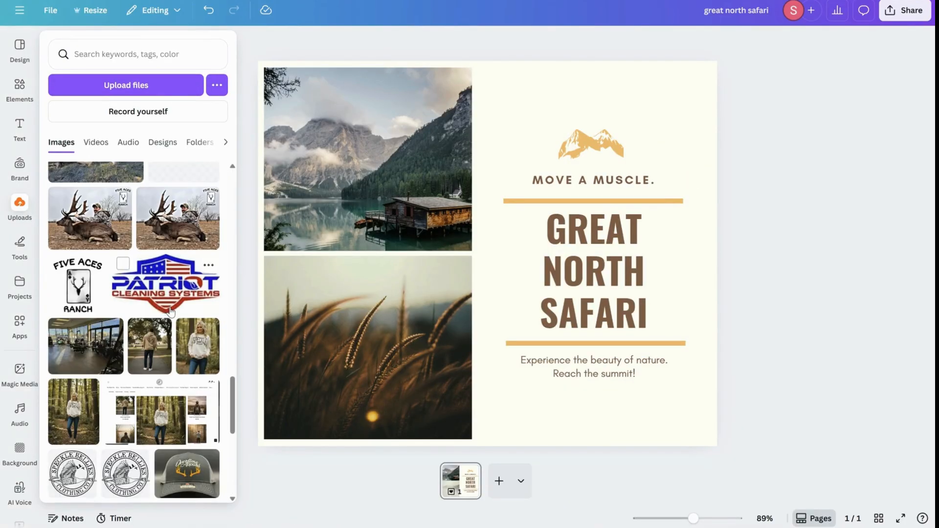
{"action": "scroll", "coordinate": [172, 310], "scroll_direction": "down", "scroll_amount": 1}
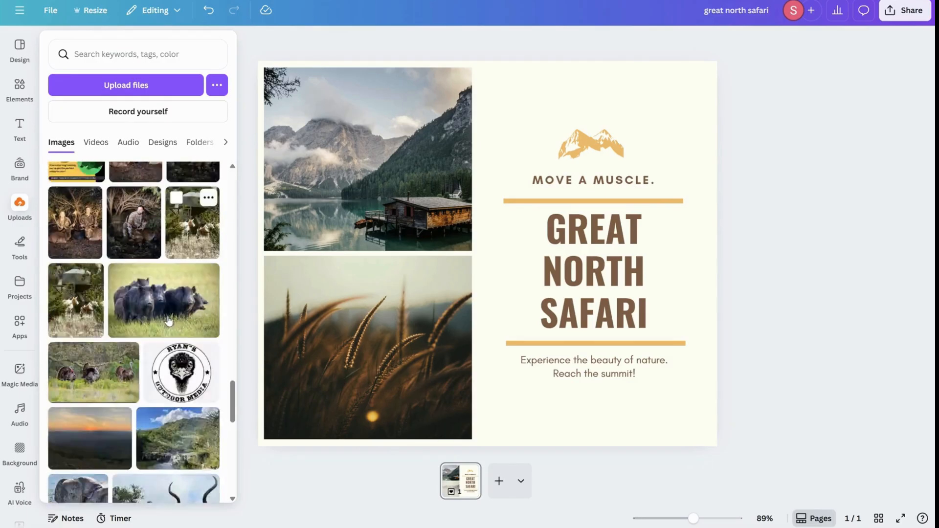
{"action": "scroll", "coordinate": [147, 335], "scroll_direction": "down", "scroll_amount": 3}
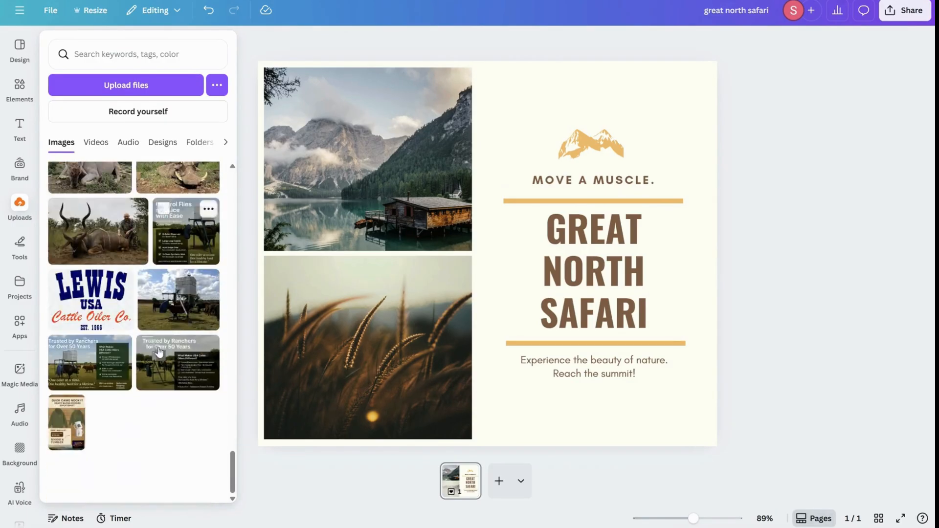
{"action": "scroll", "coordinate": [157, 346], "scroll_direction": "down", "scroll_amount": 1}
{"action": "scroll", "coordinate": [156, 346], "scroll_direction": "down", "scroll_amount": 15}
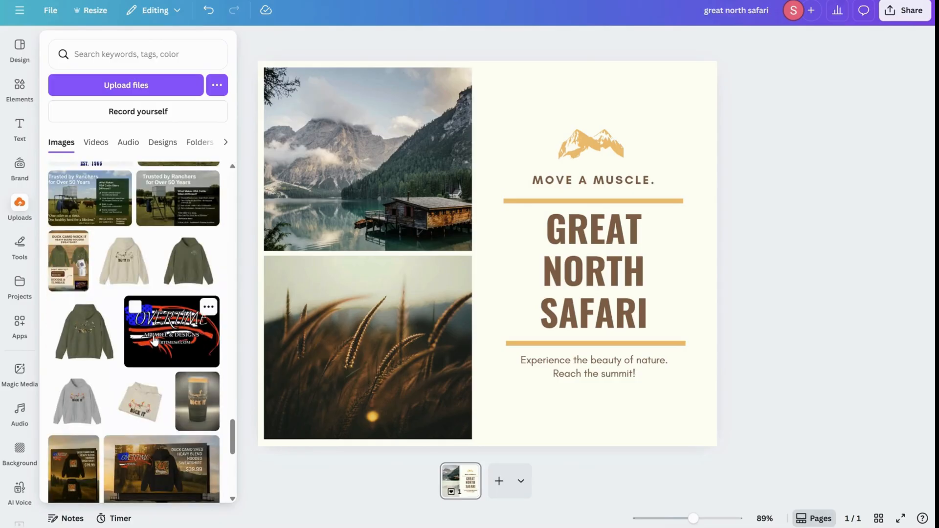
{"action": "scroll", "coordinate": [153, 328], "scroll_direction": "down", "scroll_amount": 10}
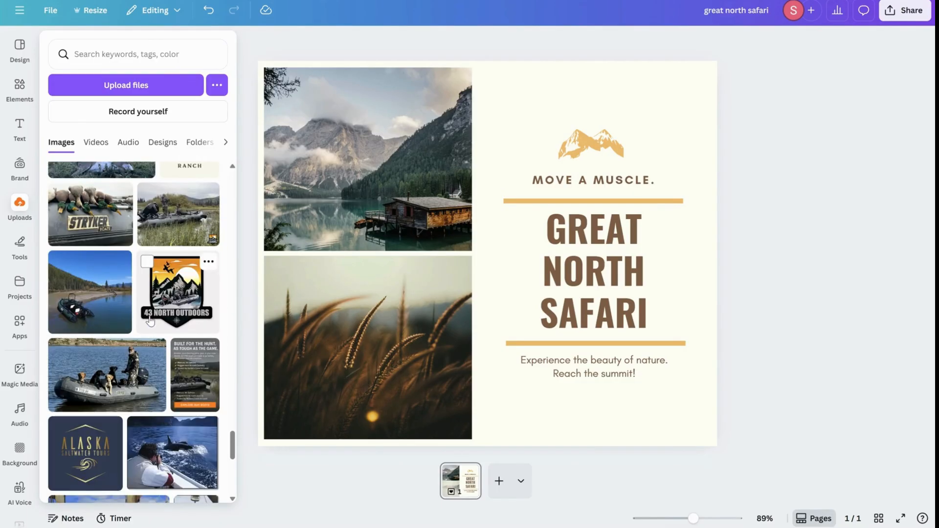
{"action": "scroll", "coordinate": [146, 323], "scroll_direction": "down", "scroll_amount": 10}
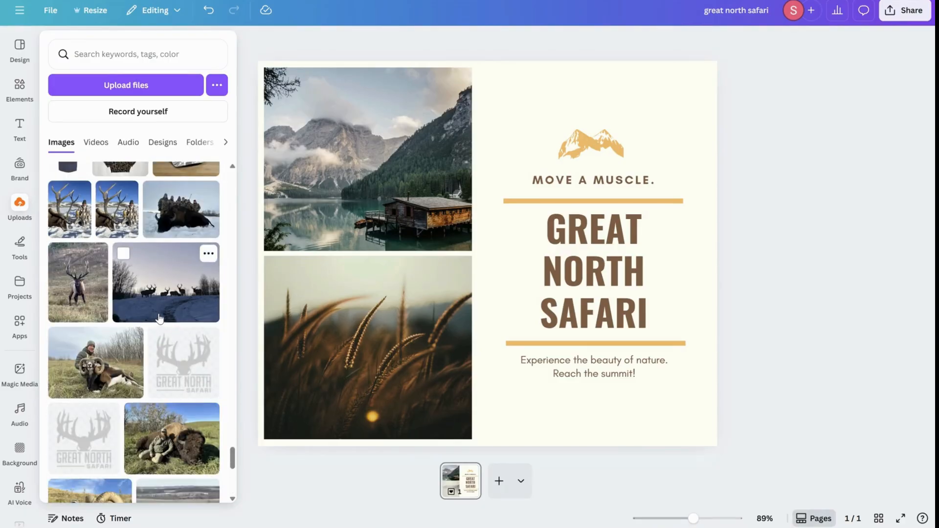
{"action": "scroll", "coordinate": [166, 324], "scroll_direction": "down", "scroll_amount": 5}
{"action": "scroll", "coordinate": [167, 313], "scroll_direction": "up", "scroll_amount": 6}
{"action": "scroll", "coordinate": [155, 292], "scroll_direction": "up", "scroll_amount": 1}
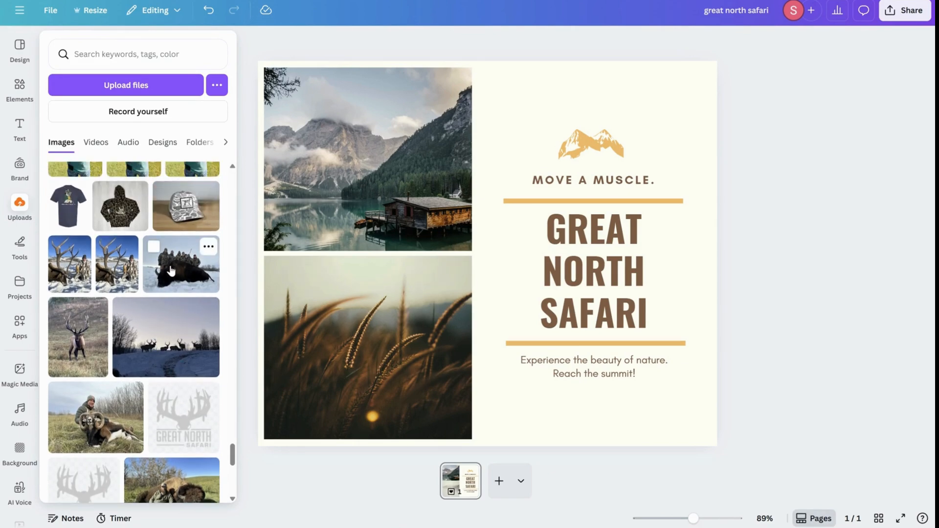
{"action": "left_click_drag", "start_coordinate": [169, 268], "coordinate": [418, 157]}
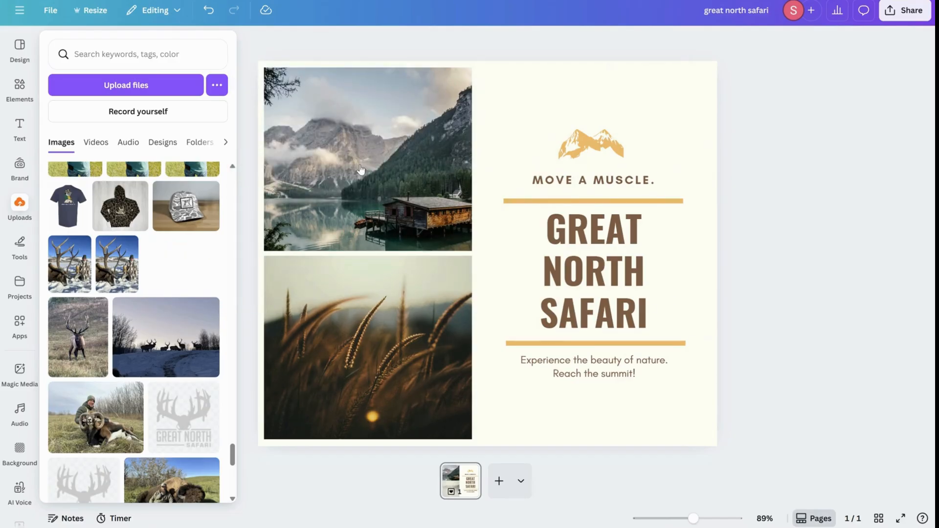
{"action": "left_click_drag", "start_coordinate": [348, 221], "coordinate": [348, 221]}
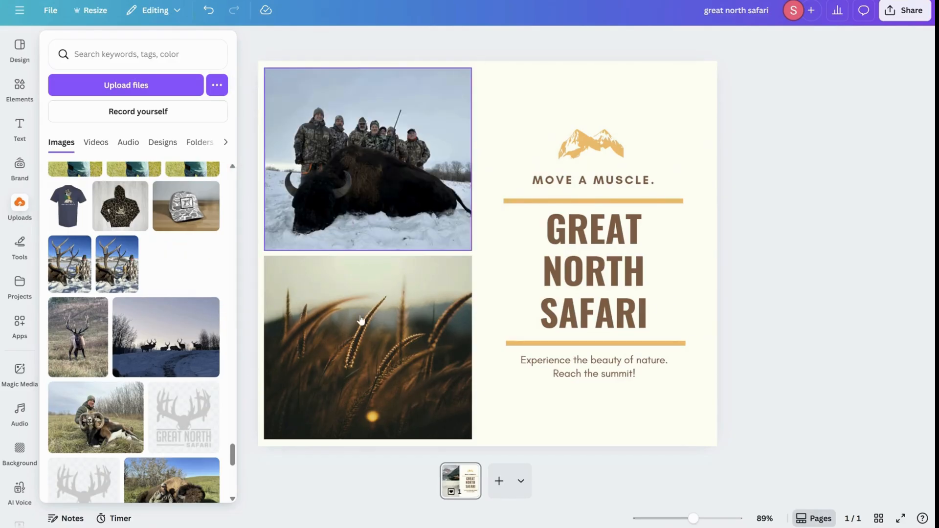
- Replace the lower grass photo with the uploaded picture of a standing elk and close the uploads
{"action": "mouse_move", "coordinate": [26, 248]}
{"action": "left_click", "coordinate": [19, 207]}
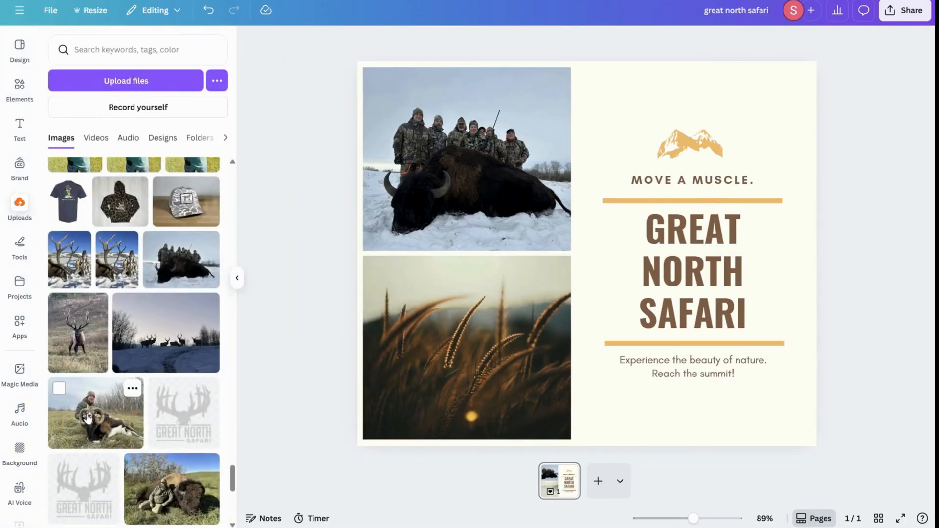
{"action": "left_click_drag", "start_coordinate": [70, 336], "coordinate": [377, 327]}
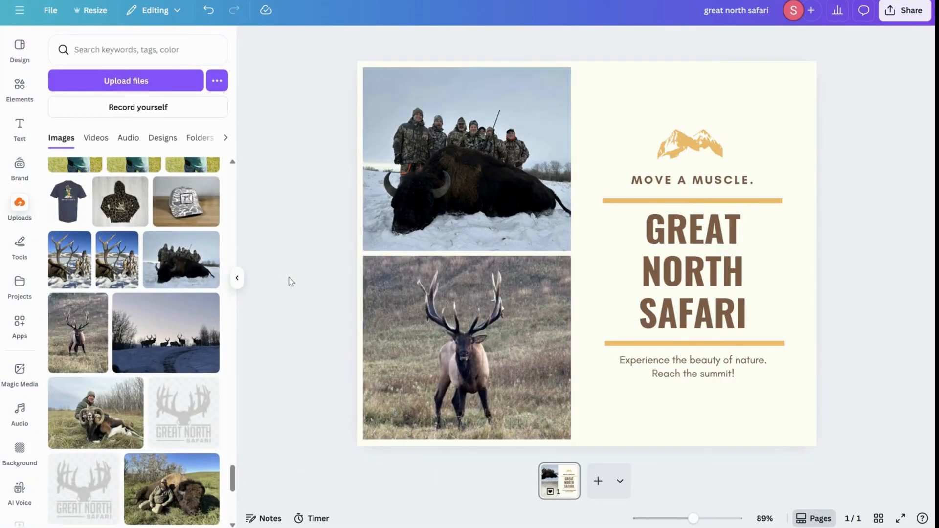
{"action": "left_click", "coordinate": [20, 211]}
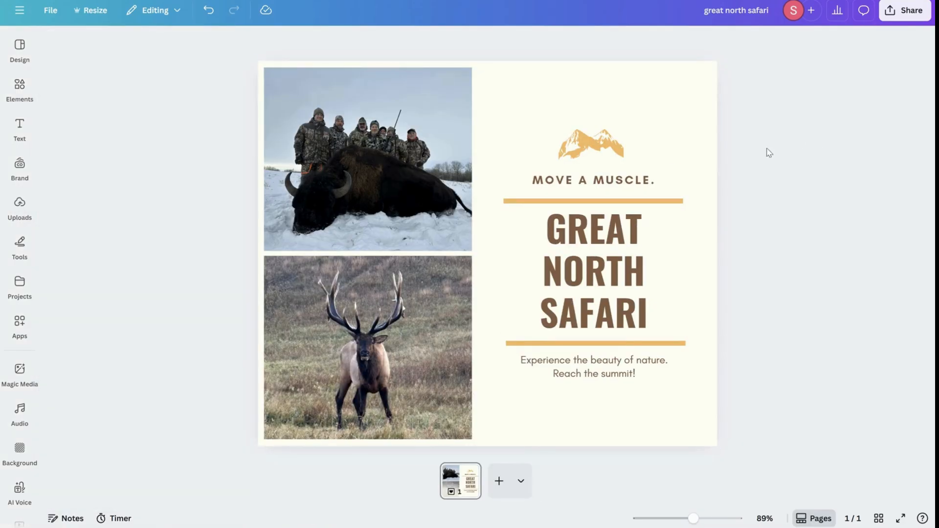
- Switch to the Great North Safari website, return to its home page and select the "Hunt massive game" paragraph
{"action": "left_click", "coordinate": [634, 183]}
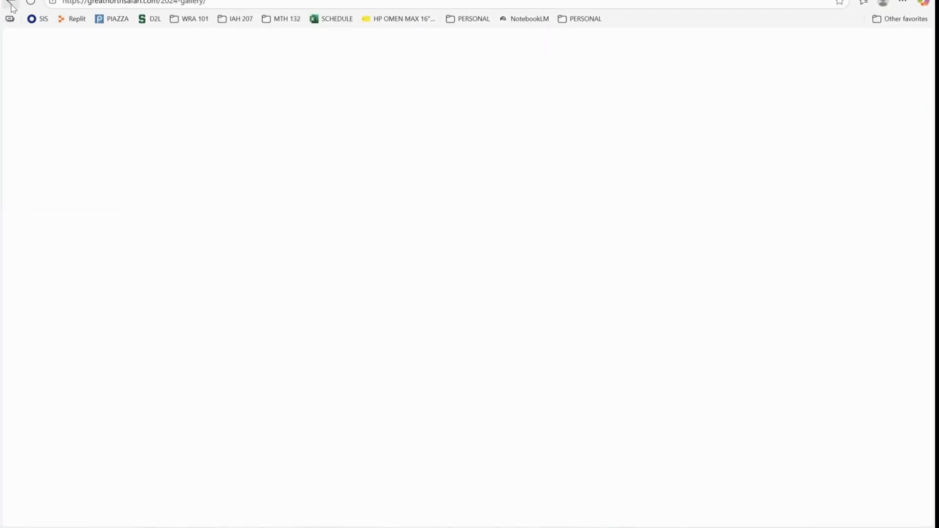
{"action": "left_click", "coordinate": [11, 7]}
{"action": "scroll", "coordinate": [309, 240], "scroll_direction": "down", "scroll_amount": 2}
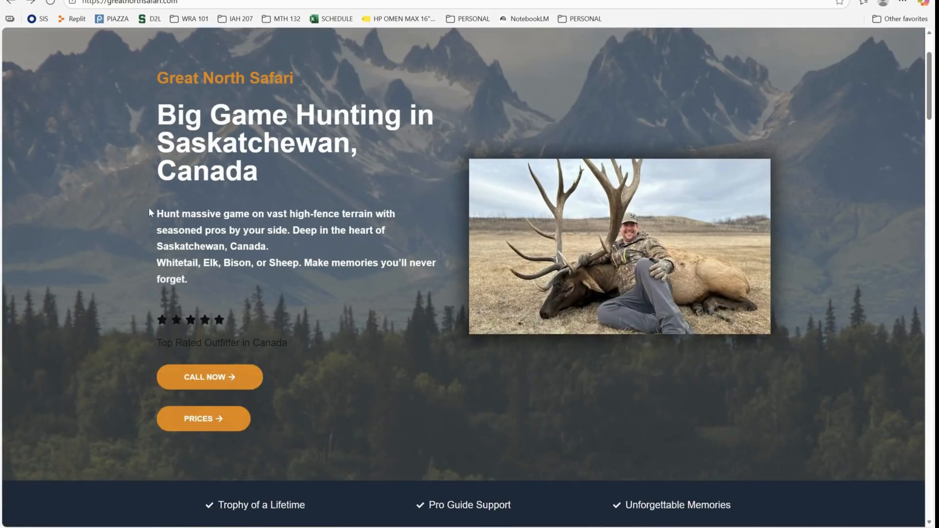
{"action": "left_click_drag", "start_coordinate": [149, 209], "coordinate": [302, 272]}
{"action": "left_click", "coordinate": [270, 277]}
{"action": "left_click_drag", "start_coordinate": [158, 212], "coordinate": [199, 272]}
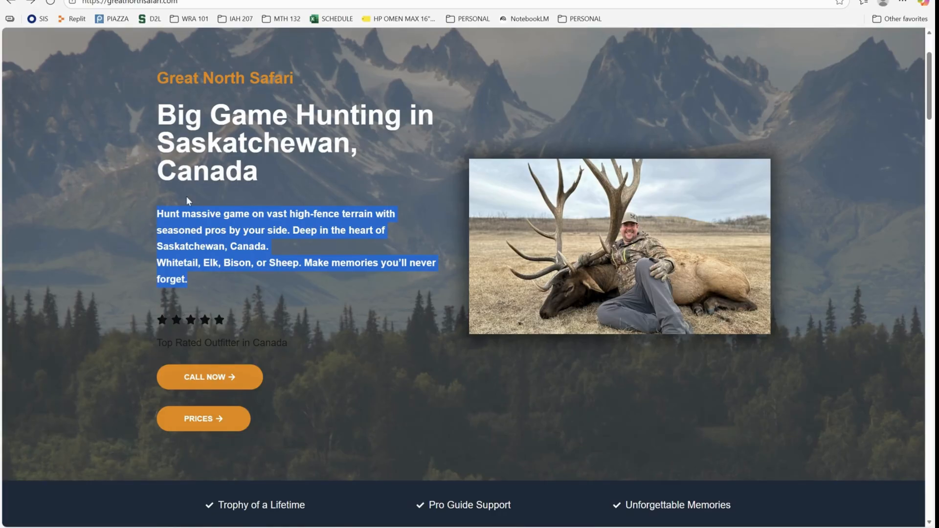
{"action": "left_click", "coordinate": [268, 238]}
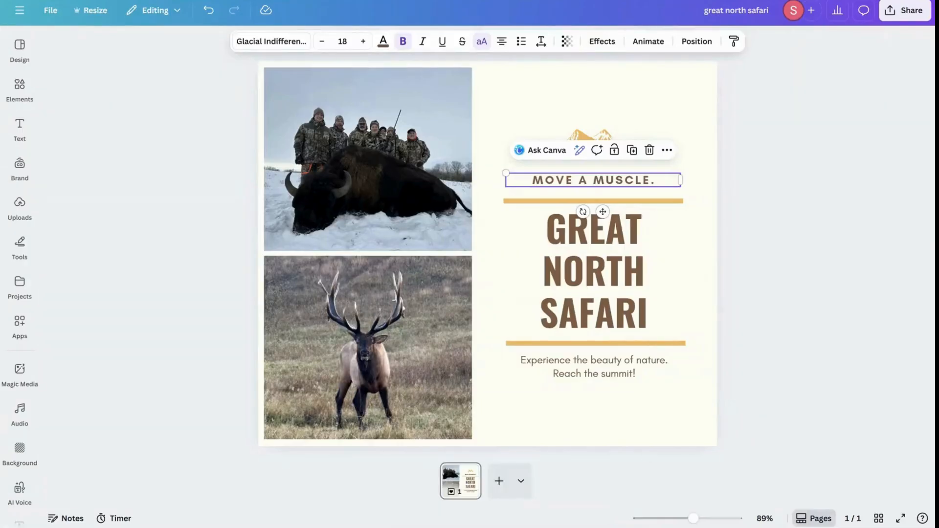
- Replace the tagline below the heading with "Big Game Hunting In Saskatchewan, Canada", breaking the line before "Saskatchewan"
{"action": "left_click", "coordinate": [641, 389]}
{"action": "left_click", "coordinate": [618, 368]}
{"action": "double_click", "coordinate": [618, 368]}
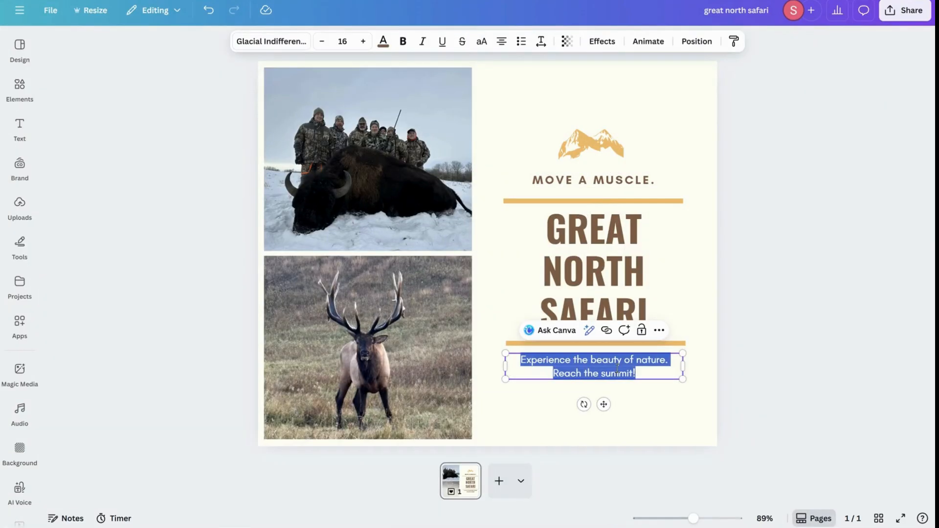
{"action": "key", "text": "Escape"}
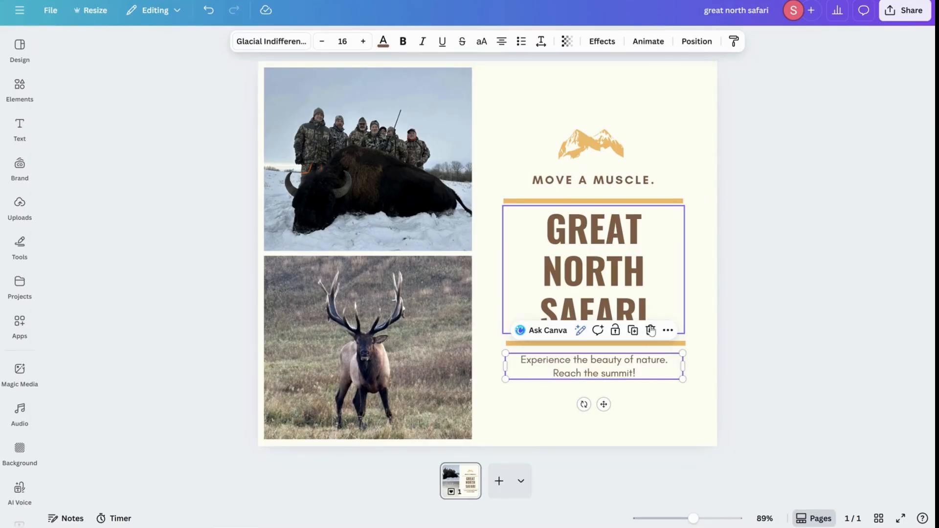
{"action": "left_click_drag", "start_coordinate": [598, 363], "coordinate": [603, 354]}
{"action": "left_click", "coordinate": [644, 373]}
{"action": "key", "text": "ctrl+a"}
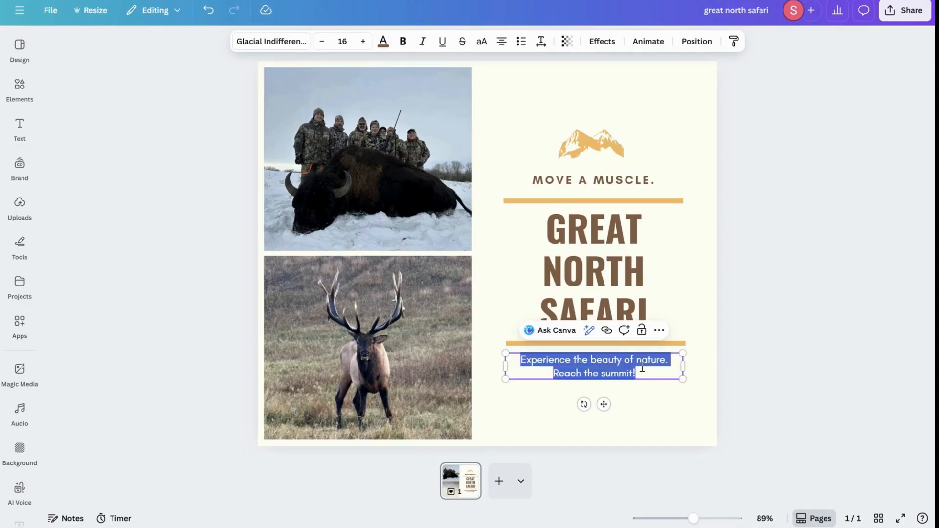
{"action": "key", "text": "BackSpace"}
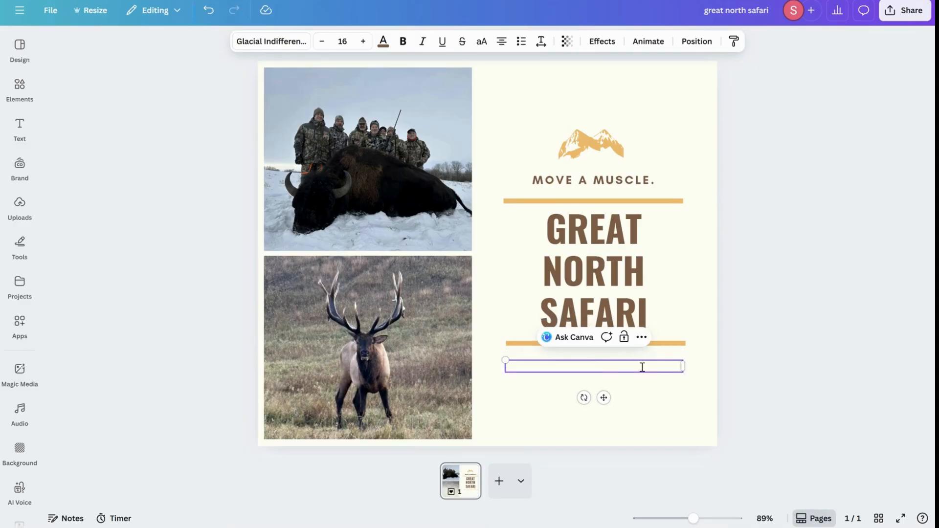
{"action": "type", "text": "Big Game Hunting In "}
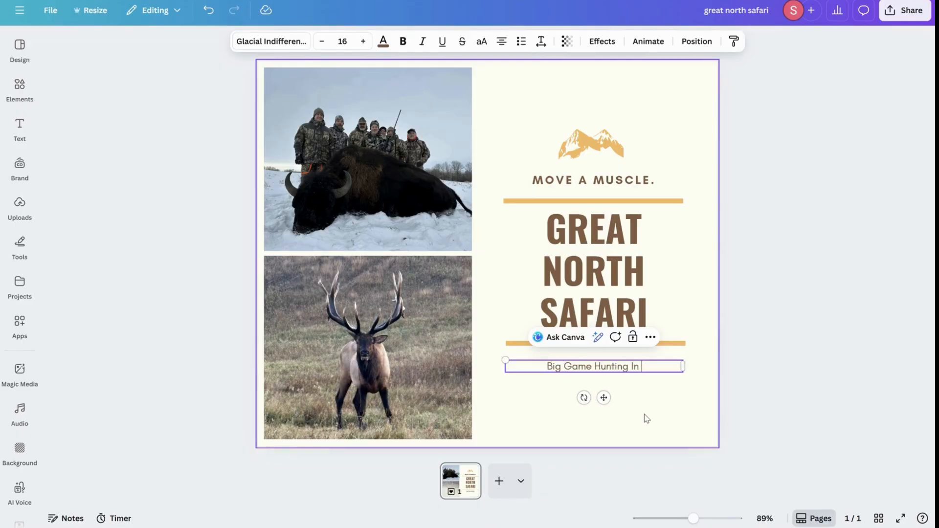
{"action": "type", "text": "Sa"}
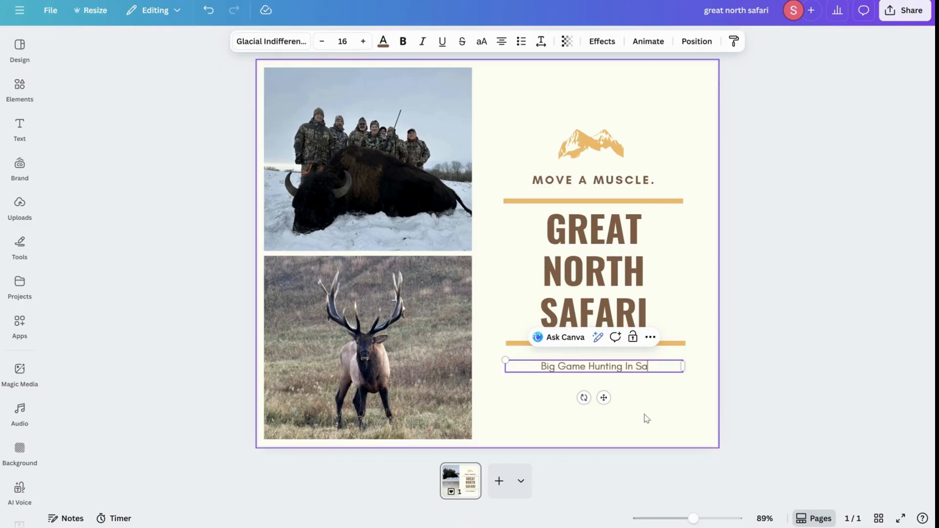
{"action": "type", "text": "skatchewan ,"}
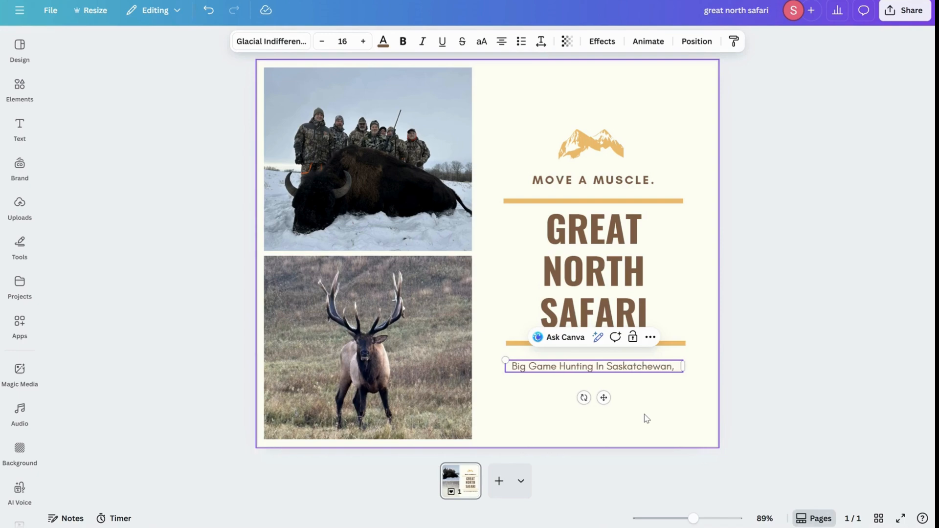
{"action": "type", "text": "Canada"}
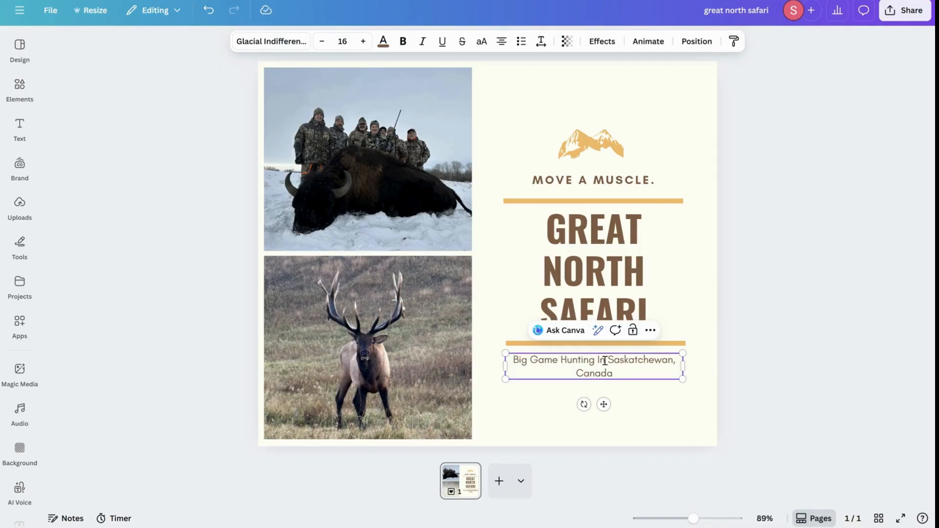
{"action": "key", "text": "Return"}
{"action": "left_click", "coordinate": [805, 361]}
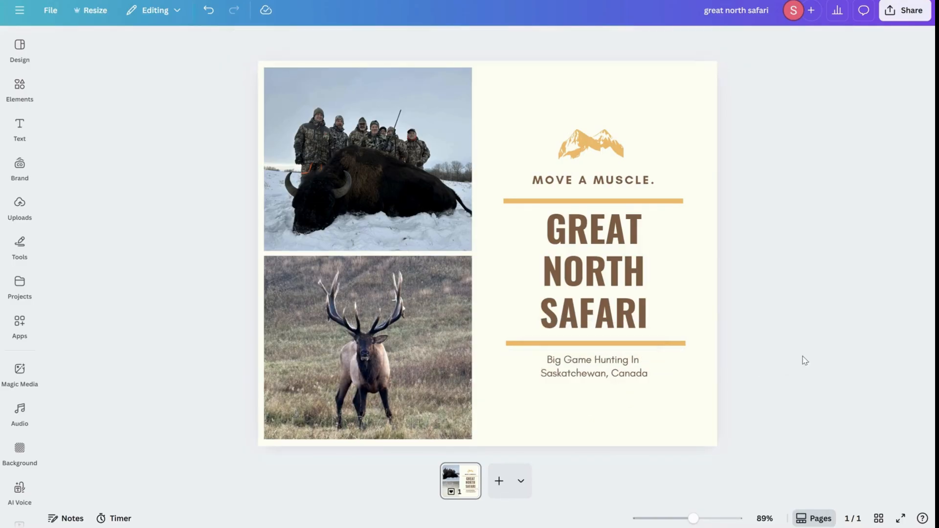
- Lengthen the lower gold divider slightly to the right and nudge the "MOVE A MUSCLE." text slightly right
{"action": "left_click", "coordinate": [648, 343]}
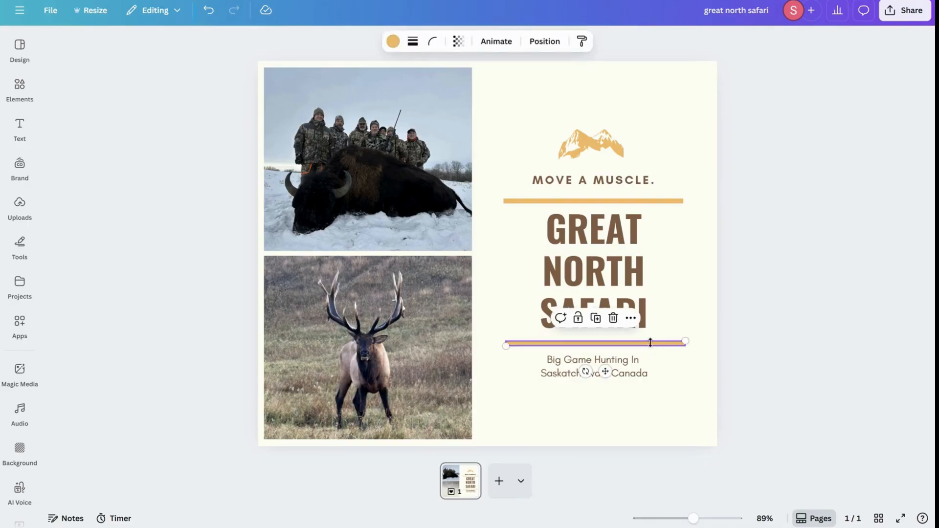
{"action": "left_click_drag", "start_coordinate": [686, 343], "coordinate": [690, 343]}
{"action": "left_click", "coordinate": [789, 309]}
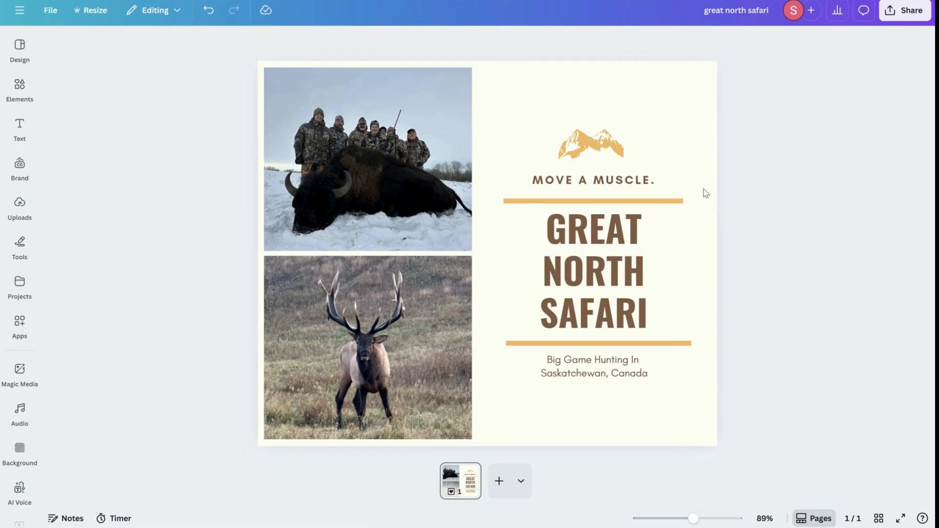
{"action": "left_click", "coordinate": [605, 180]}
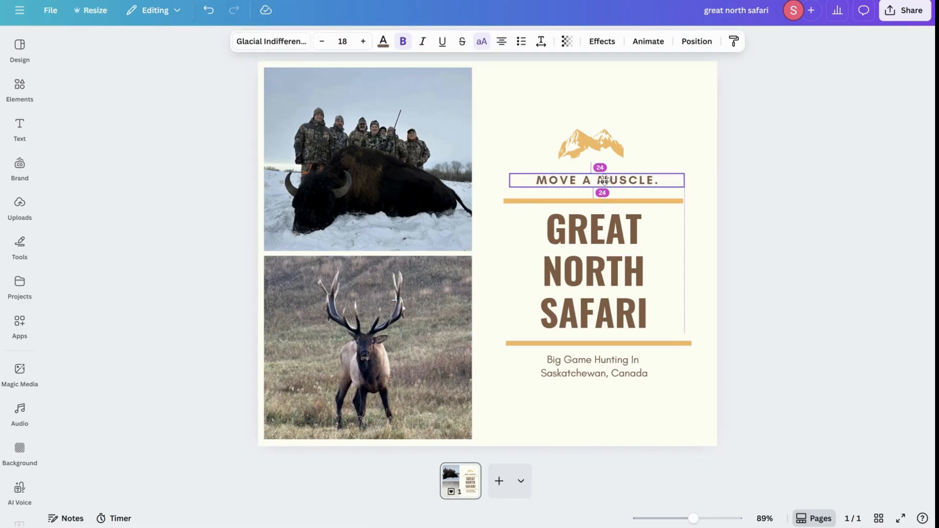
- Enlarge the mountain graphic outward on both sides above the "MOVE A MUSCLE." text
{"action": "left_click", "coordinate": [583, 135]}
{"action": "left_click_drag", "start_coordinate": [624, 128], "coordinate": [644, 118]}
{"action": "left_click_drag", "start_coordinate": [558, 116], "coordinate": [539, 106]}
{"action": "left_click", "coordinate": [830, 229]}
- Recolor the mountain graphic with the dark gray taken from the bison photo's colors
{"action": "left_click", "coordinate": [618, 159]}
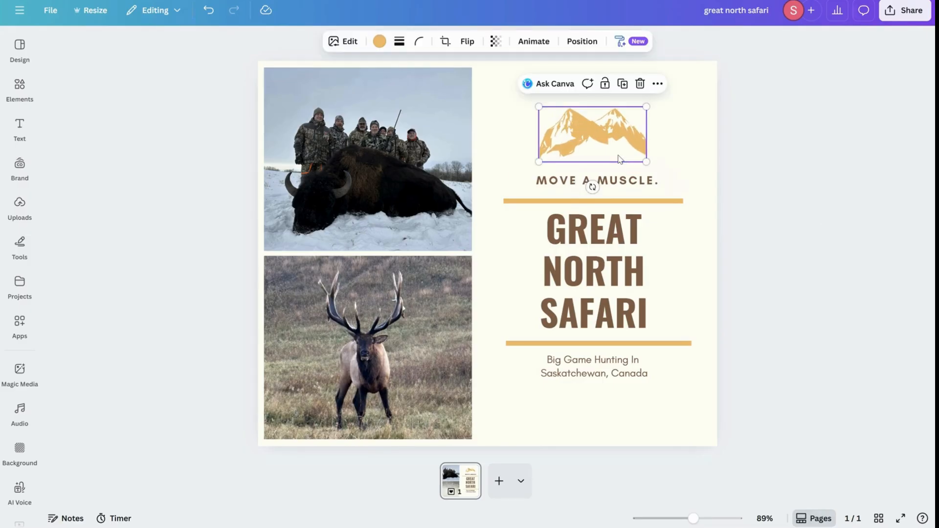
{"action": "left_click", "coordinate": [379, 41]}
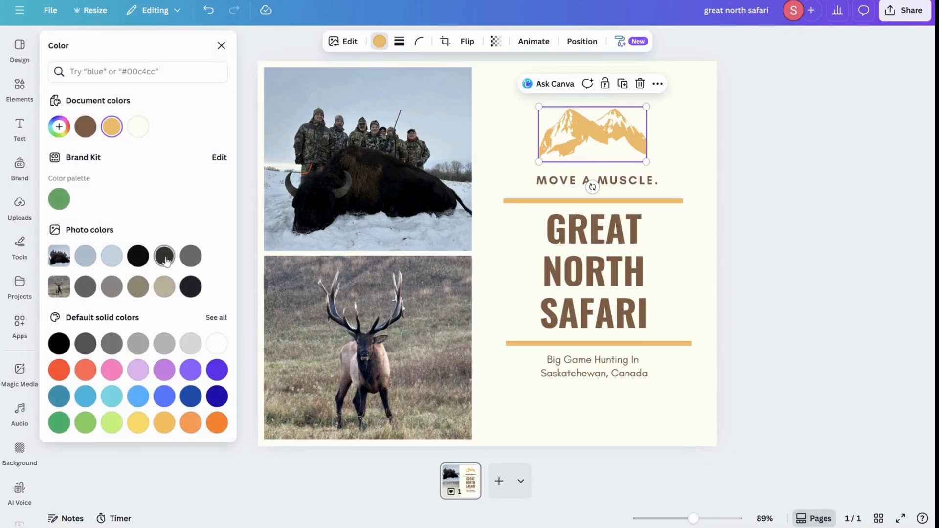
{"action": "left_click", "coordinate": [190, 256]}
{"action": "left_click", "coordinate": [609, 182]}
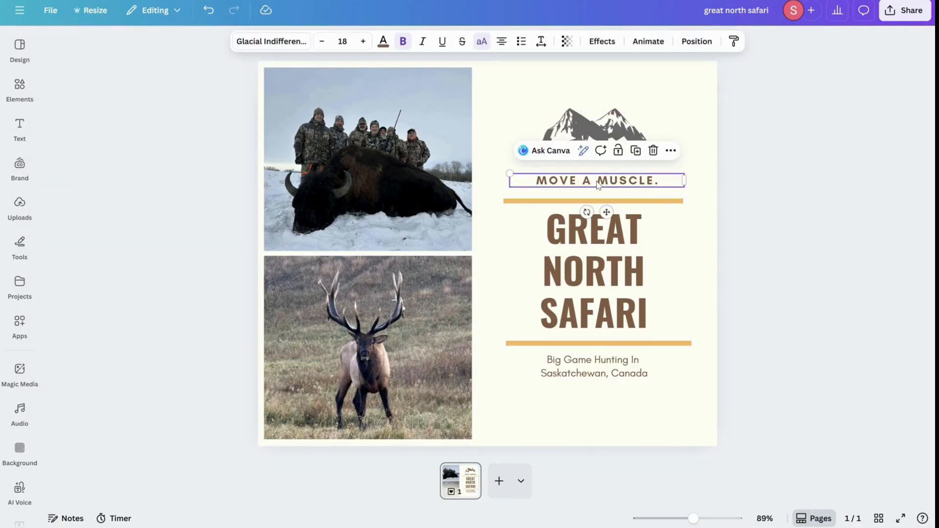
{"action": "double_click", "coordinate": [598, 185]}
{"action": "left_click", "coordinate": [503, 134]}
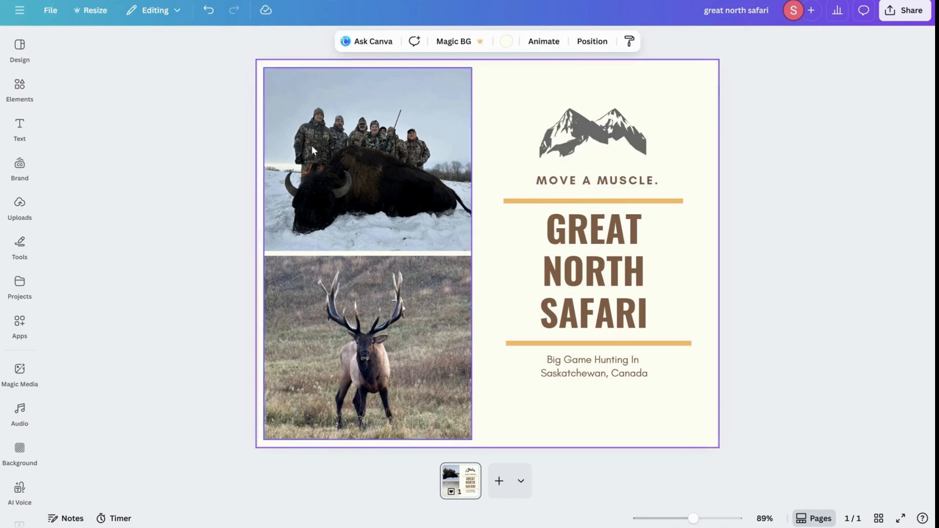
- Open the design styles, clear the "outdoors" search and show all recently used styles
{"action": "left_click", "coordinate": [18, 96]}
{"action": "left_click", "coordinate": [20, 49]}
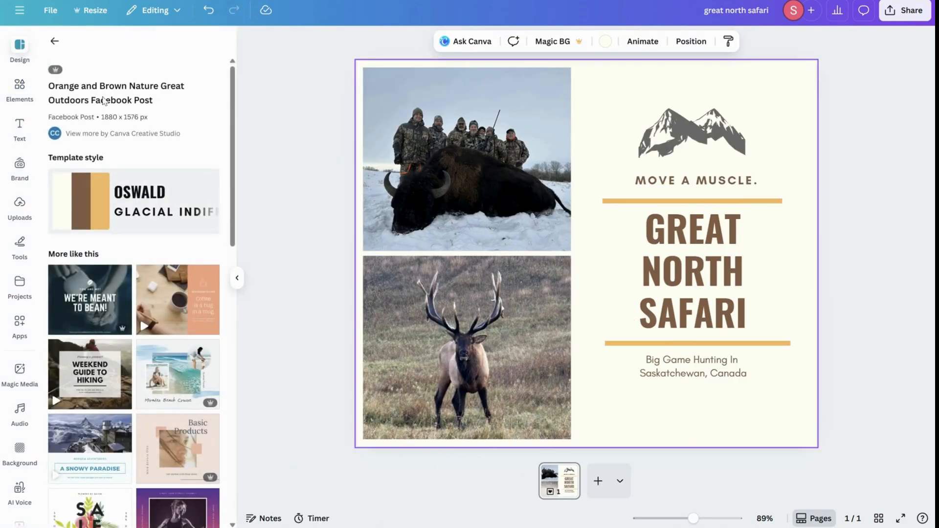
{"action": "left_click", "coordinate": [54, 41]}
{"action": "left_click", "coordinate": [189, 113]}
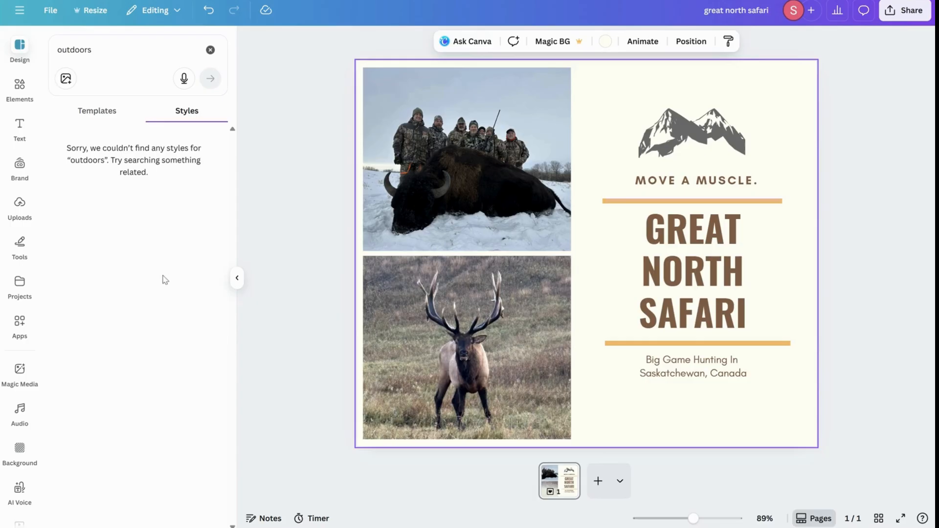
{"action": "left_click", "coordinate": [143, 48]}
{"action": "key", "text": "BackSpace"}
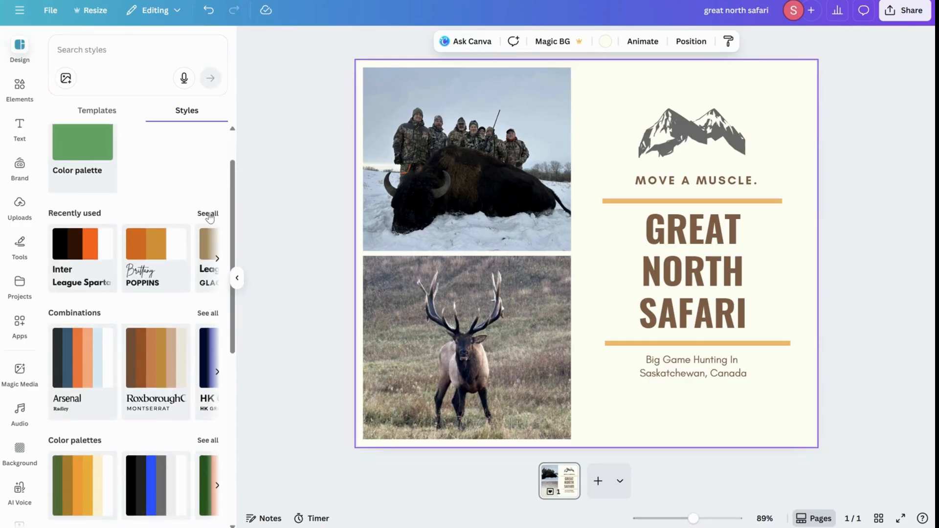
{"action": "left_click", "coordinate": [207, 213]}
{"action": "scroll", "coordinate": [208, 213], "scroll_direction": "down", "scroll_amount": 2}
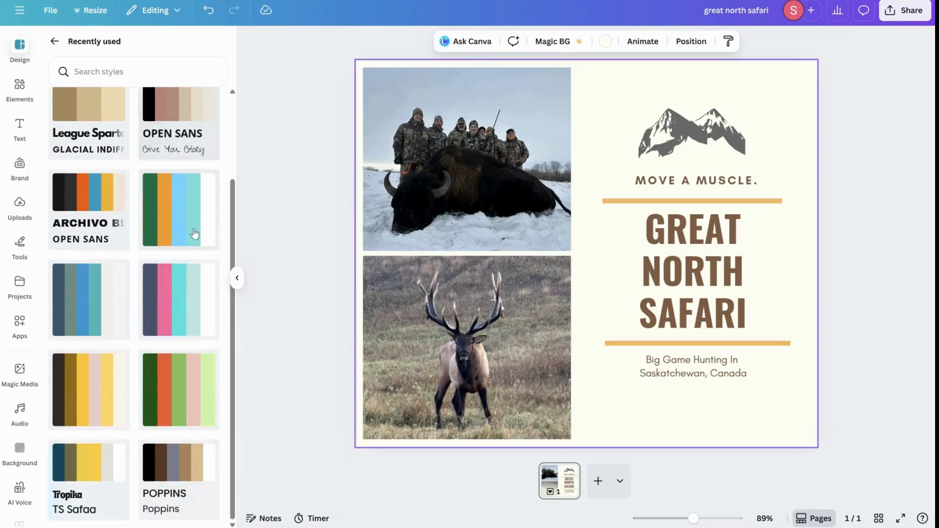
- Try the Archivo Black and Open Sans style, the blue palette, the Open Sans and Give You Glory style, and the dark green palette
{"action": "left_click", "coordinate": [76, 203]}
{"action": "scroll", "coordinate": [209, 252], "scroll_direction": "down", "scroll_amount": 2}
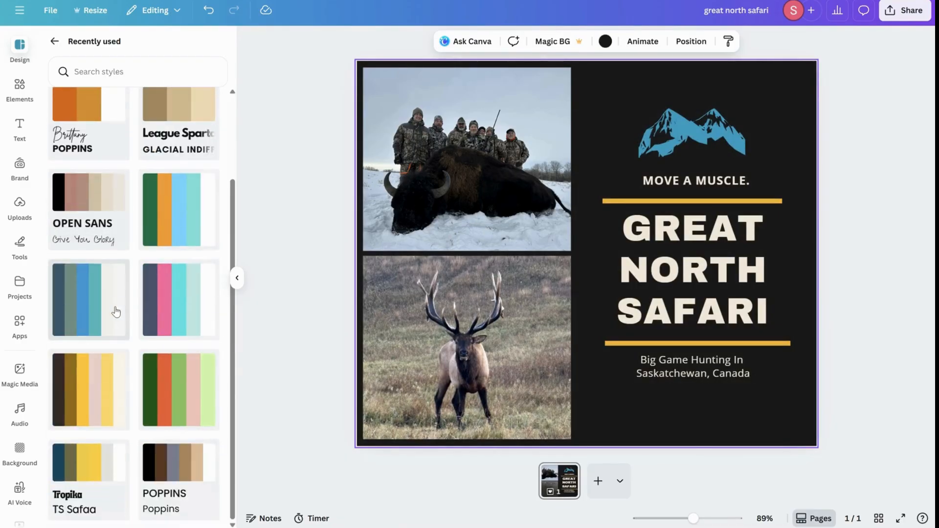
{"action": "left_click", "coordinate": [115, 311]}
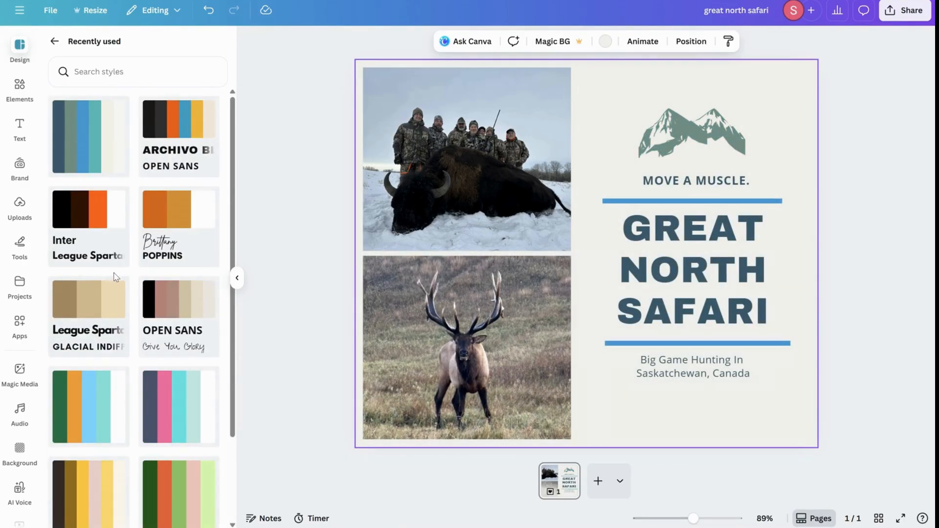
{"action": "left_click", "coordinate": [186, 294]}
{"action": "scroll", "coordinate": [149, 307], "scroll_direction": "down", "scroll_amount": 2}
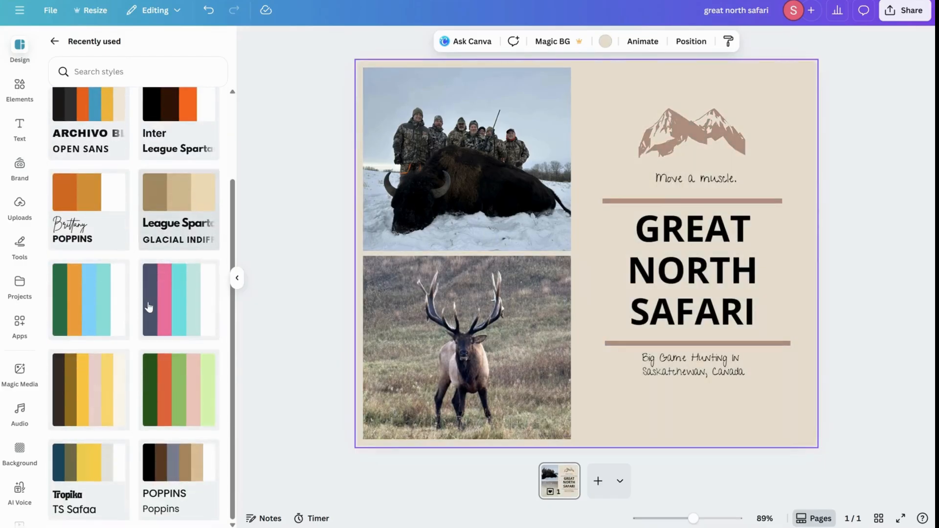
{"action": "left_click", "coordinate": [174, 373]}
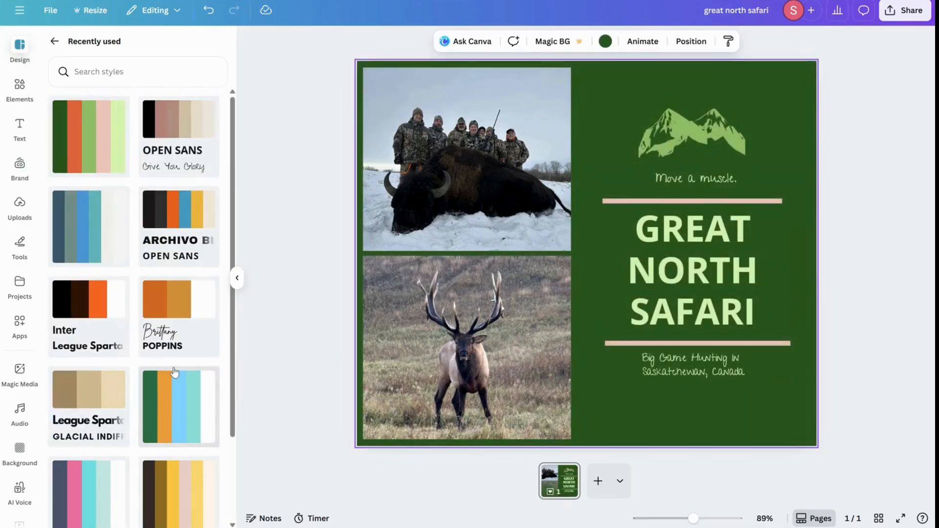
- Try more recent styles, including black Inter, brown League Spartan, beige Open Sans with Give You Glory, and the green, orange and blue palette
{"action": "left_click", "coordinate": [124, 262]}
{"action": "left_click", "coordinate": [210, 257]}
{"action": "left_click", "coordinate": [125, 314]}
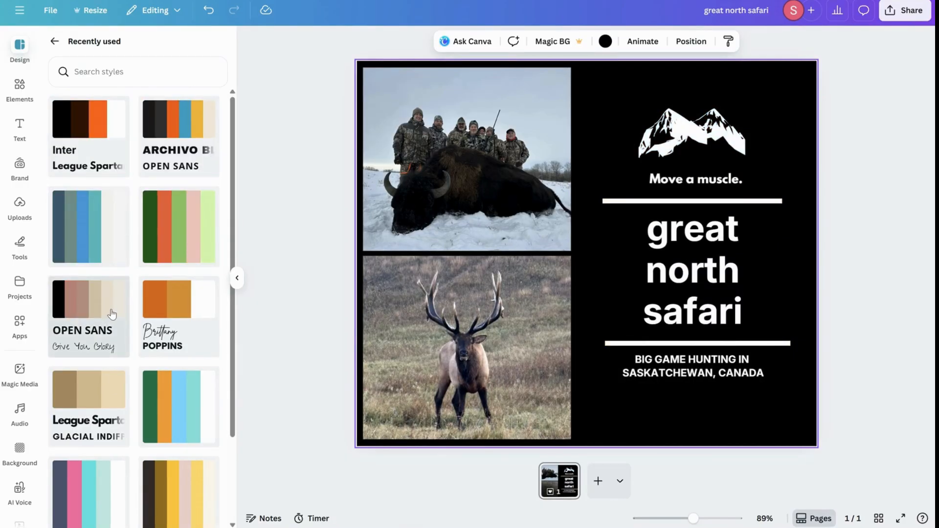
{"action": "left_click", "coordinate": [114, 405]}
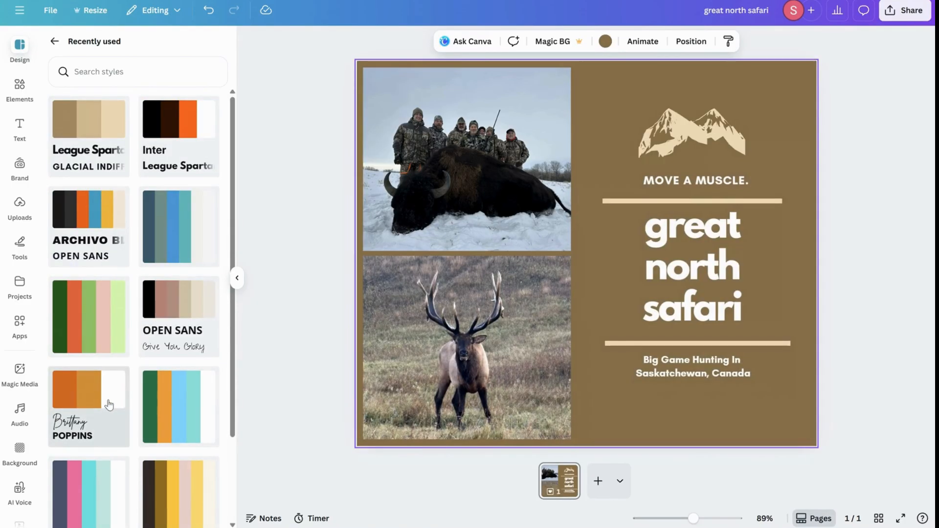
{"action": "left_click", "coordinate": [173, 304]}
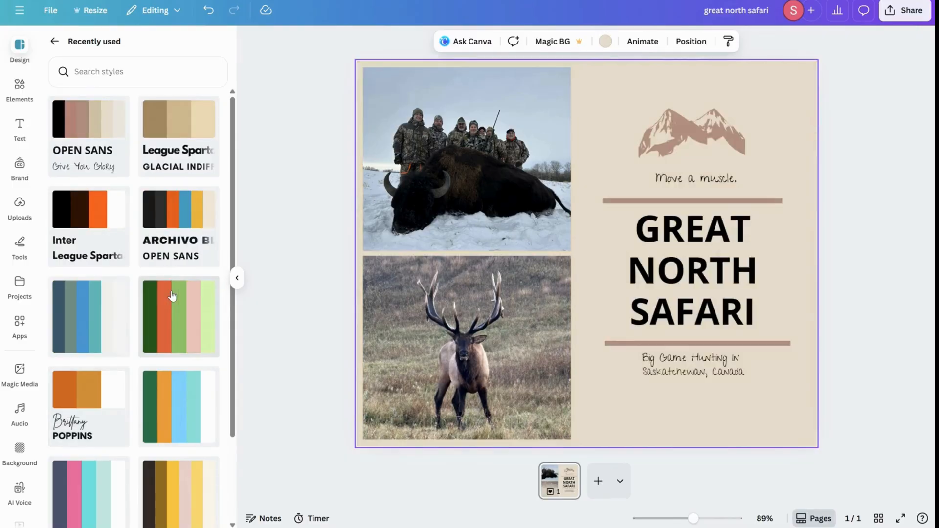
{"action": "left_click", "coordinate": [157, 371]}
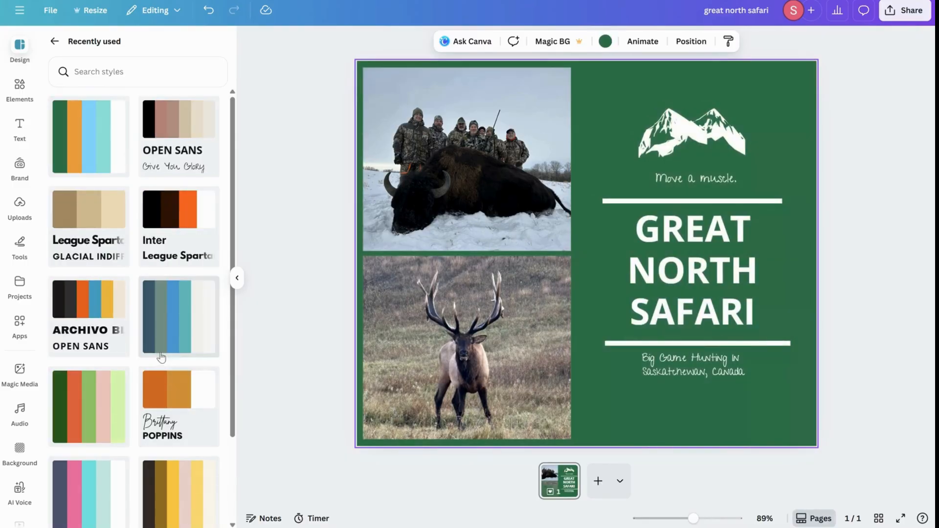
- Try the Inter and League Spartan style, the orange Brittany and Poppins style, and the brown League Spartan and Glacial Indifference style
{"action": "left_click", "coordinate": [184, 210]}
{"action": "left_click", "coordinate": [168, 147]}
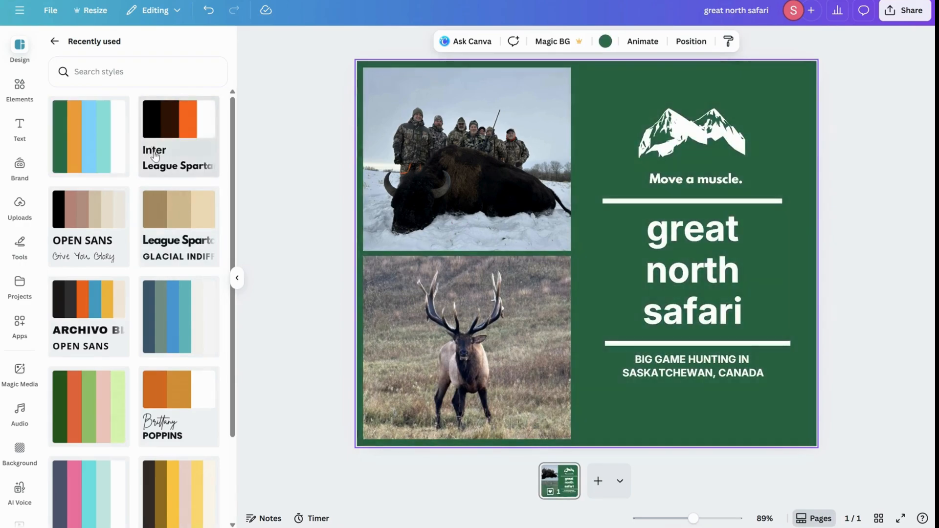
{"action": "scroll", "coordinate": [148, 343], "scroll_direction": "down", "scroll_amount": 3}
{"action": "left_click", "coordinate": [148, 338]}
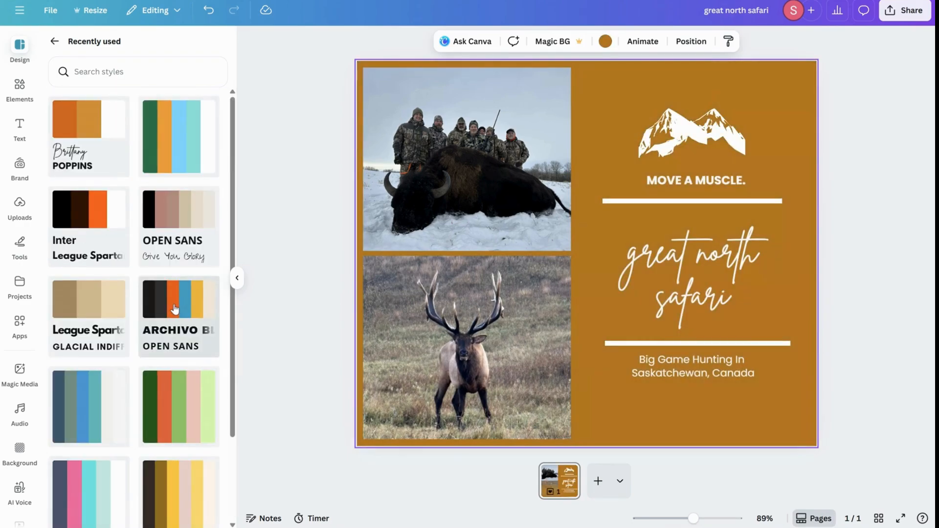
{"action": "left_click", "coordinate": [87, 326]}
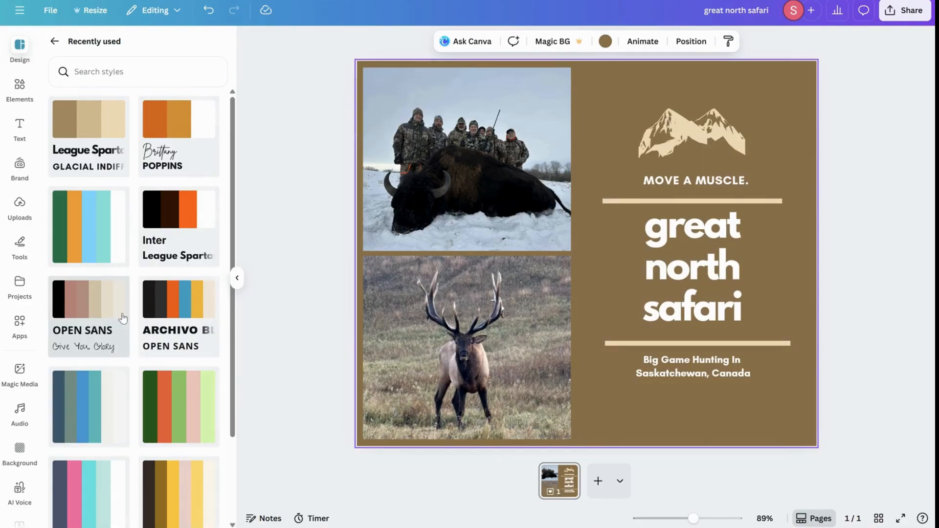
- Try the Inter and League Spartan style with the dark green palette and the yellow and brown palette
{"action": "left_click", "coordinate": [181, 235]}
{"action": "left_click", "coordinate": [158, 421]}
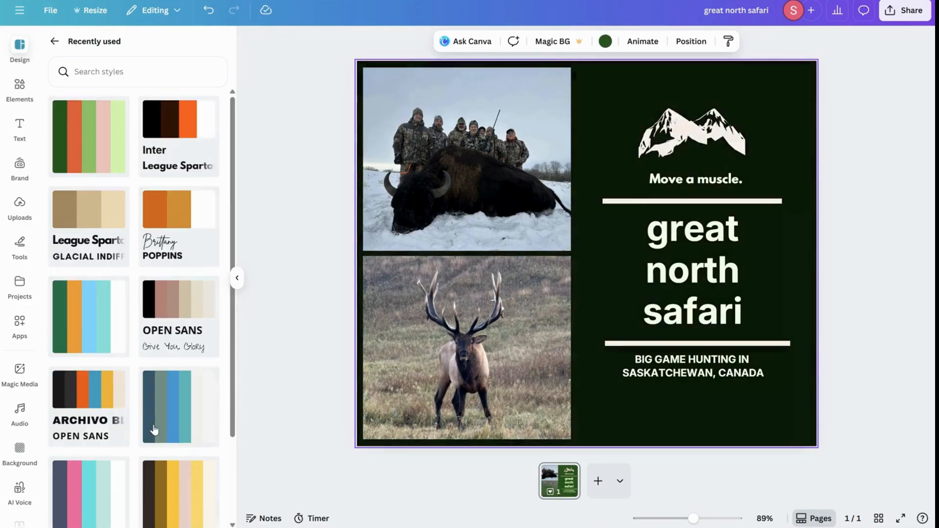
{"action": "left_click", "coordinate": [161, 416]}
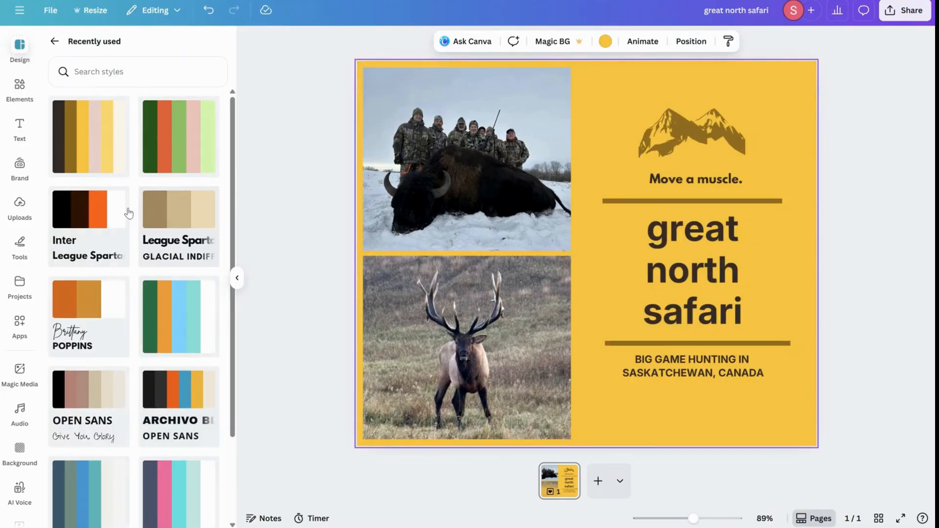
- Try the black Inter and League Spartan style again, and apply the beige Open Sans and Give You Glory style instead
{"action": "left_click", "coordinate": [80, 208]}
{"action": "left_click", "coordinate": [90, 162]}
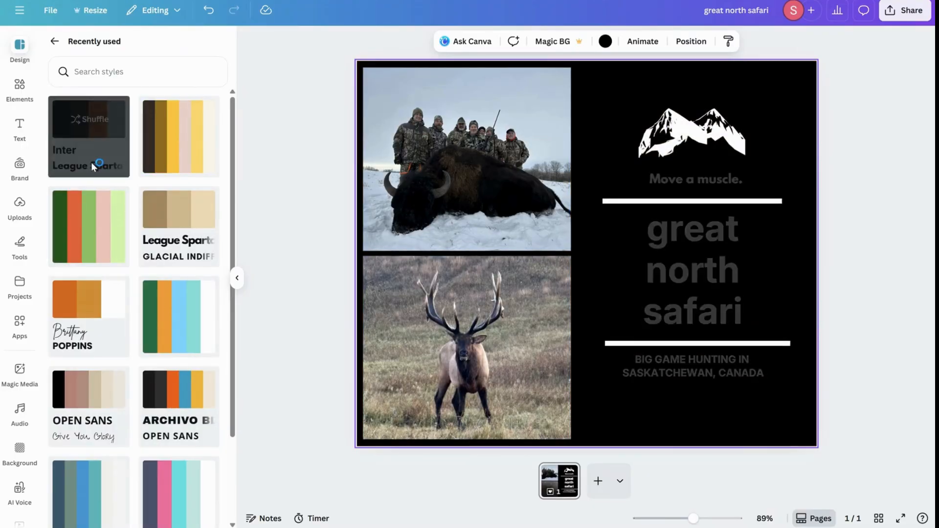
{"action": "left_click", "coordinate": [77, 388]}
{"action": "scroll", "coordinate": [91, 390], "scroll_direction": "down", "scroll_amount": 2}
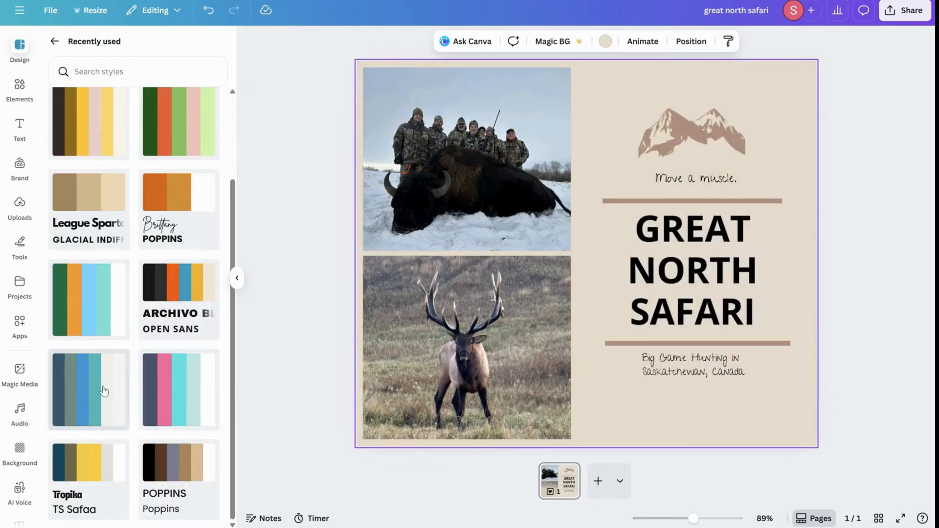
- Try the blue-teal palette and the brown Poppins style, and apply the navy, pink and teal palette to the design
{"action": "left_click", "coordinate": [91, 384]}
{"action": "scroll", "coordinate": [134, 405], "scroll_direction": "down", "scroll_amount": 2}
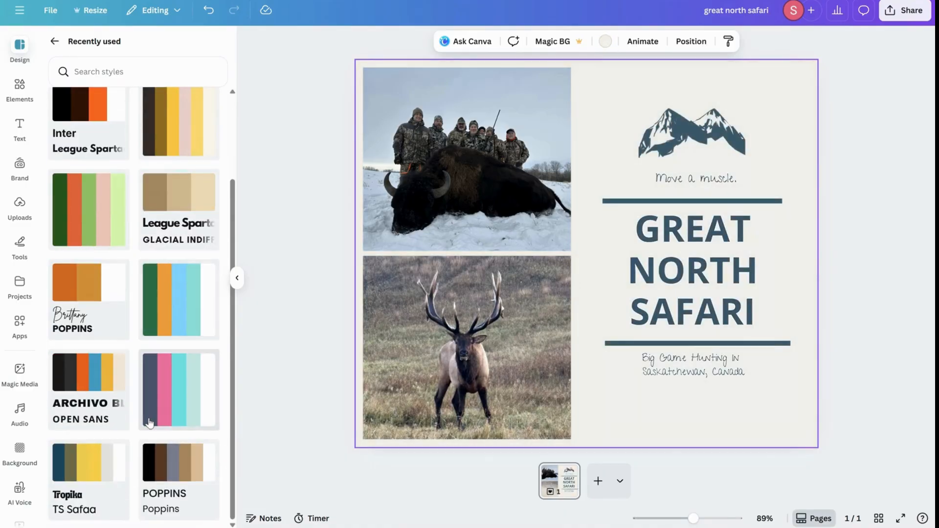
{"action": "left_click", "coordinate": [162, 464]}
{"action": "scroll", "coordinate": [162, 464], "scroll_direction": "down", "scroll_amount": 2}
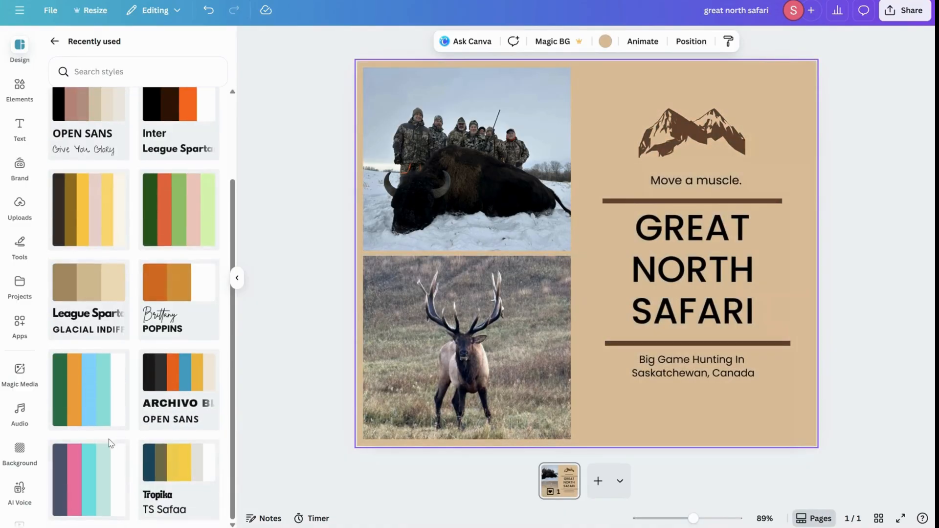
{"action": "left_click", "coordinate": [83, 452]}
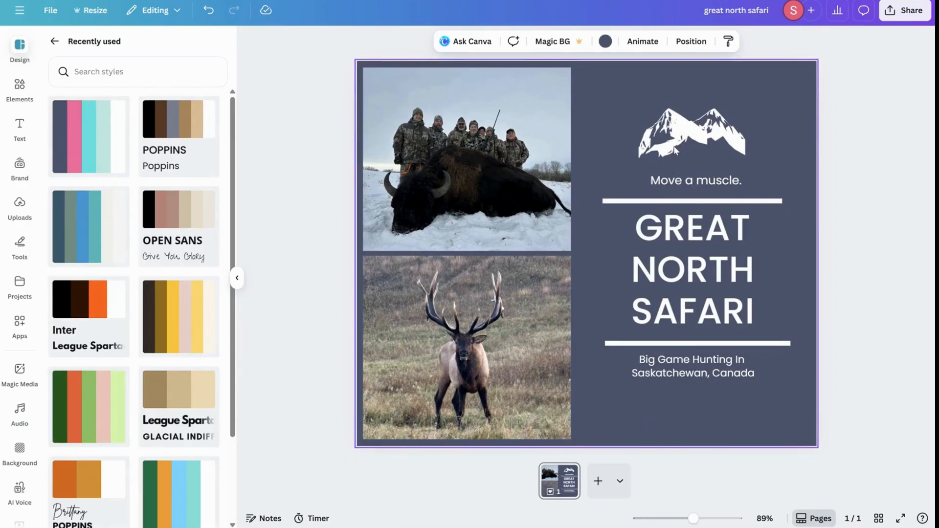
- Shift the mountain graphic and the "Move a muscle." text slightly left to centre them above the heading
{"action": "left_click", "coordinate": [695, 133]}
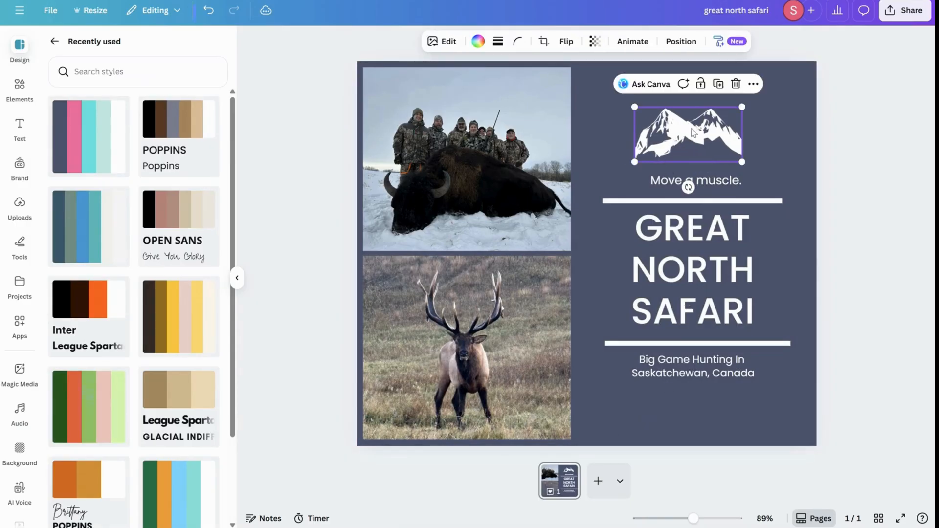
{"action": "left_click", "coordinate": [673, 182]}
{"action": "left_click_drag", "start_coordinate": [673, 185], "coordinate": [670, 185]}
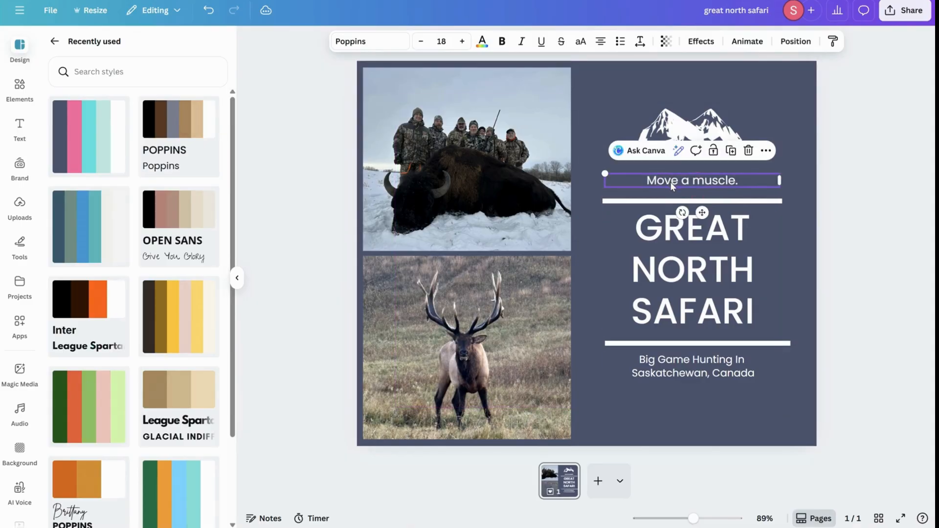
- Change the page background to the medium gray from the bison photo's colors
{"action": "left_click", "coordinate": [804, 269]}
{"action": "left_click", "coordinate": [605, 41]}
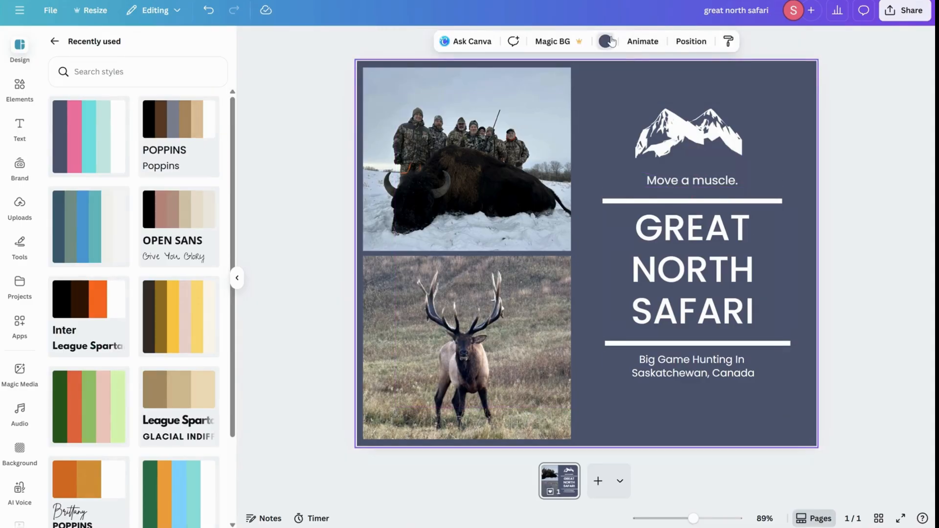
{"action": "left_click", "coordinate": [186, 250]}
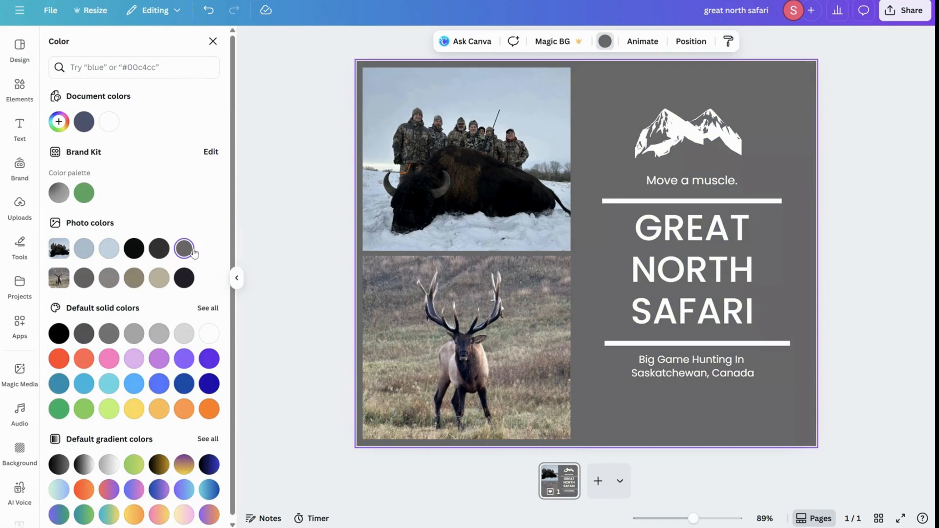
{"action": "left_click", "coordinate": [697, 253]}
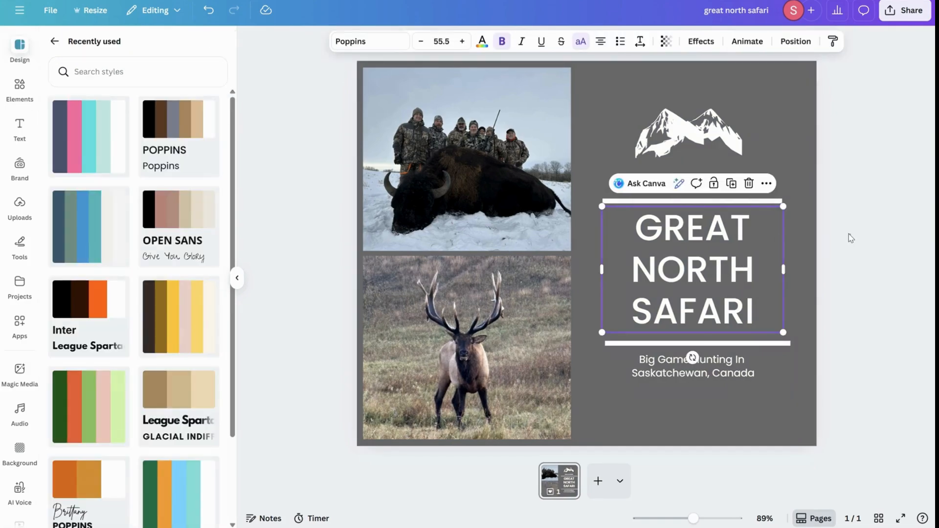
{"action": "left_click", "coordinate": [850, 234]}
{"action": "left_click", "coordinate": [677, 149]}
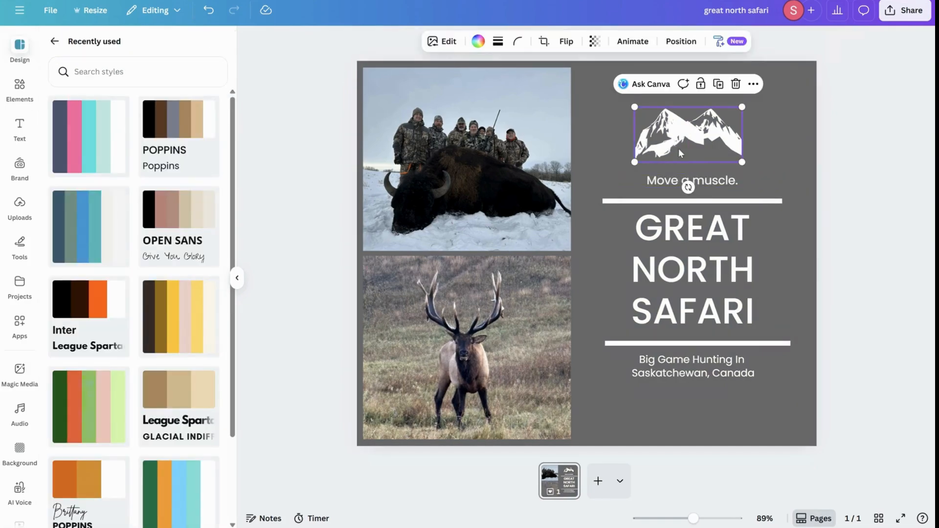
{"action": "left_click", "coordinate": [711, 181]}
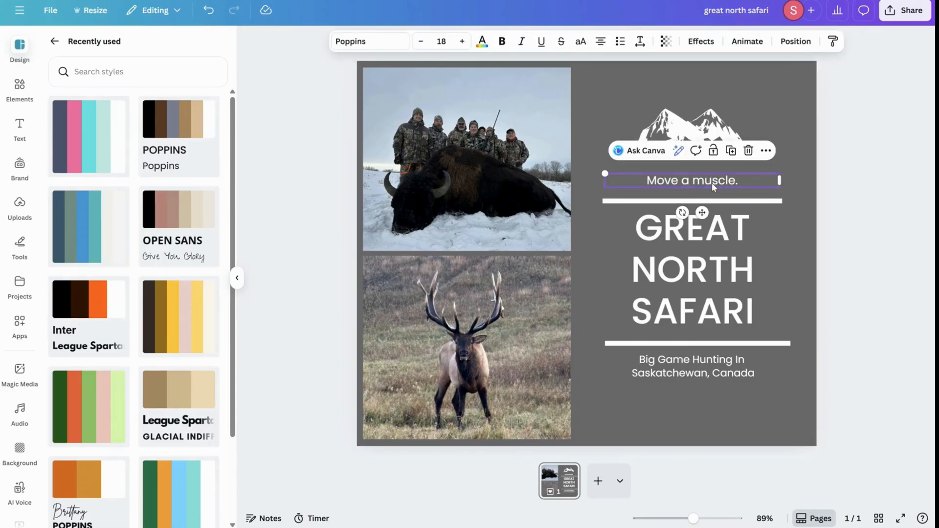
{"action": "double_click", "coordinate": [711, 183]}
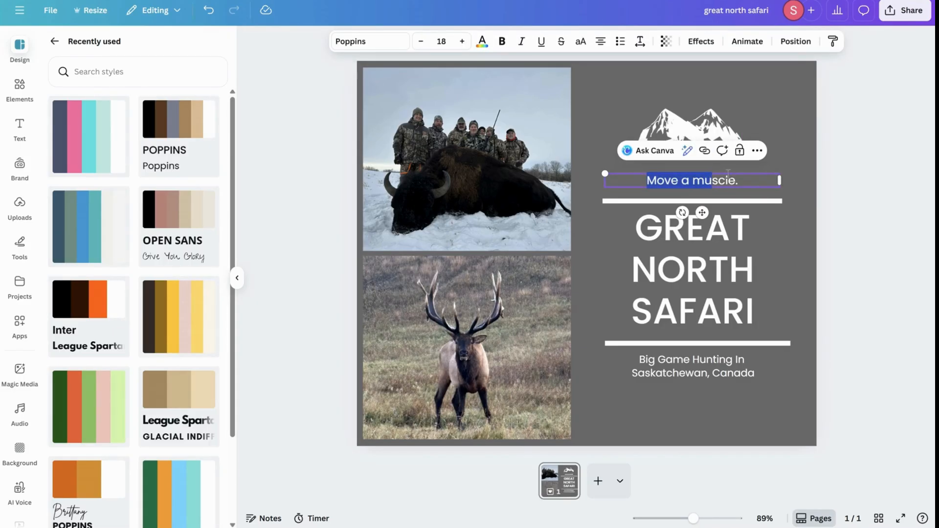
{"action": "key", "text": "BackSpace"}
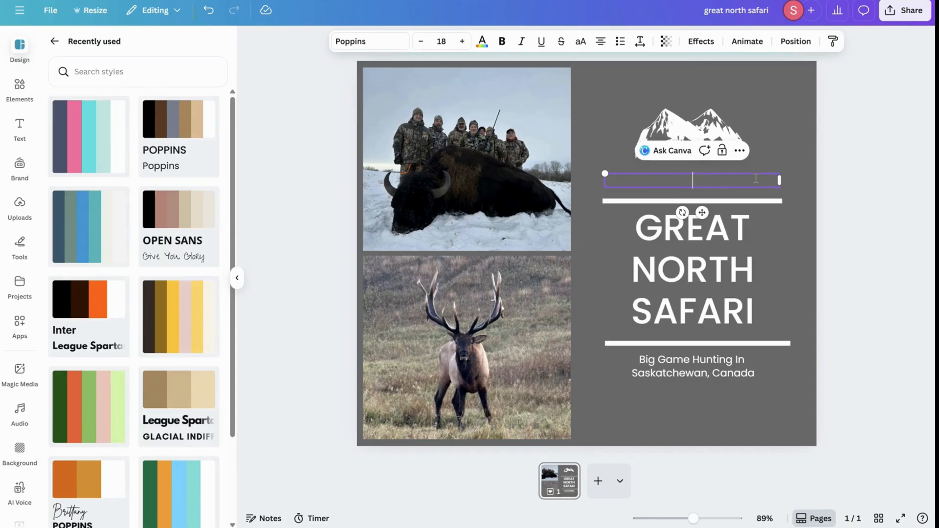
{"action": "type", "text": "www"}
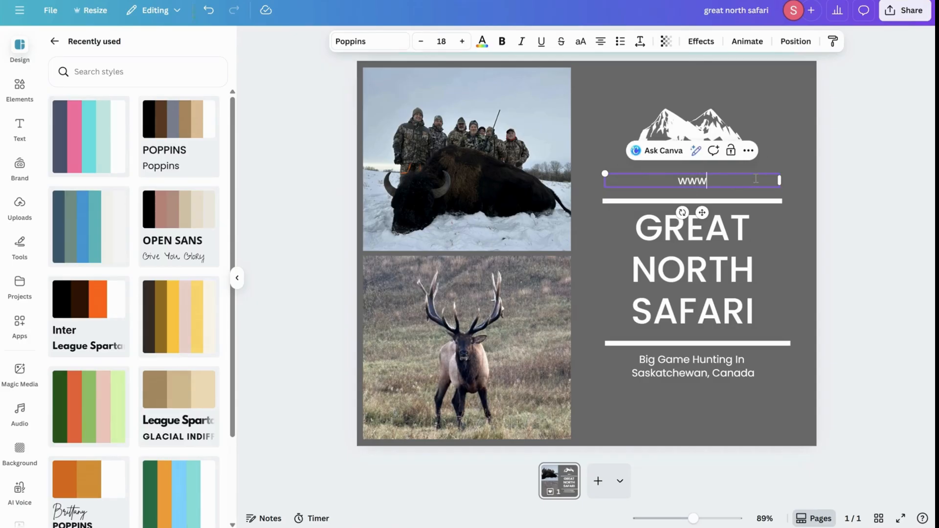
{"action": "type", "text": ".greatnorthsa"}
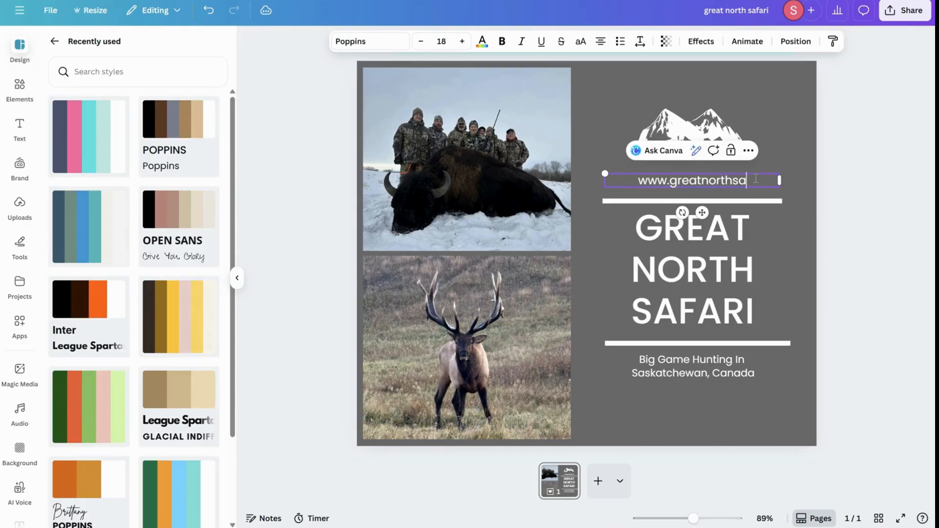
{"action": "type", "text": "fari.com"}
{"action": "left_click", "coordinate": [884, 240]}
- Position the website text evenly between the mountain graphic and the line above the heading
{"action": "left_click", "coordinate": [687, 188]}
{"action": "left_click_drag", "start_coordinate": [688, 188], "coordinate": [685, 184]}
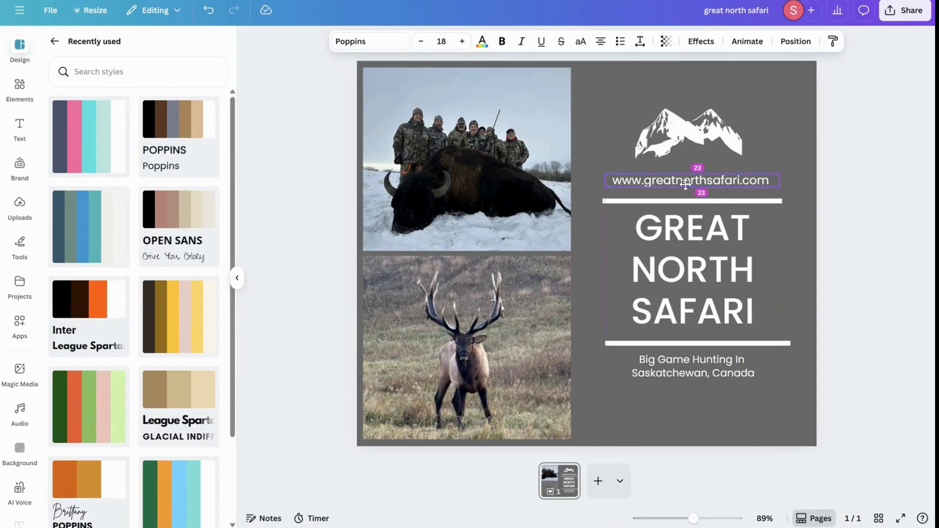
{"action": "left_click", "coordinate": [883, 233]}
- Delete the misaligned line below the GREAT NORTH SAFARI heading
{"action": "left_click", "coordinate": [651, 275]}
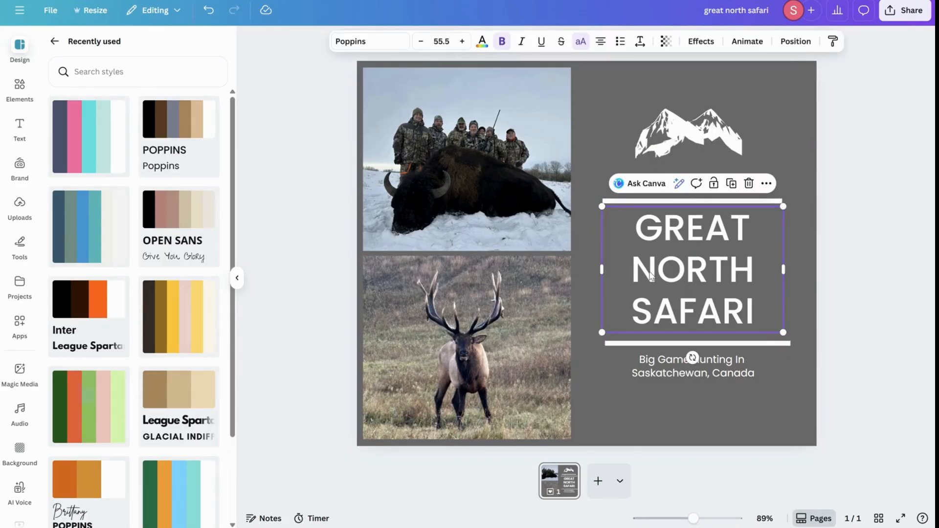
{"action": "left_click", "coordinate": [843, 286]}
{"action": "left_click", "coordinate": [787, 343]}
{"action": "left_click", "coordinate": [782, 349]}
- Duplicate the line above the heading and move the copy to just below the word SAFARI
{"action": "left_click", "coordinate": [730, 201]}
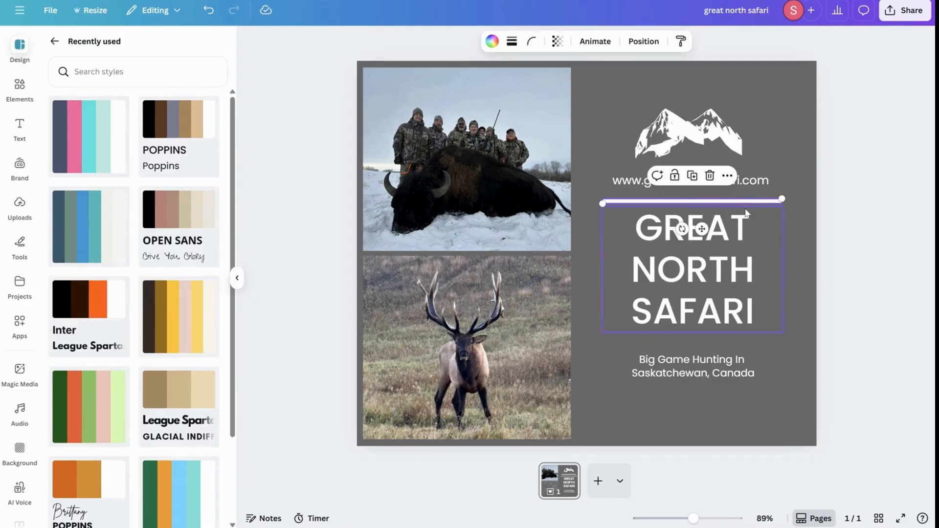
{"action": "key", "text": "ctrl+d"}
{"action": "key", "text": "shift+Left"}
{"action": "key", "text": "shift+Left"}
{"action": "key", "text": "shift+Down"}
{"action": "key", "text": "shift+Down"}
{"action": "key", "text": "shift+Down"}
{"action": "key", "text": "shift+Down"}
{"action": "key", "text": "shift+Down"}
{"action": "key", "text": "shift+Down"}
{"action": "key", "text": "shift+Down"}
{"action": "key", "text": "shift+Down"}
{"action": "key", "text": "shift+Down"}
{"action": "key", "text": "shift+Down"}
{"action": "key", "text": "shift+Down"}
{"action": "key", "text": "shift+Down"}
{"action": "key", "text": "shift+Down"}
{"action": "key", "text": "shift+Down"}
{"action": "key", "text": "shift+Down"}
{"action": "key", "text": "shift+Down"}
{"action": "key", "text": "shift+Down"}
{"action": "key", "text": "shift+Down"}
{"action": "key", "text": "shift+Down"}
{"action": "key", "text": "shift+Down"}
{"action": "key", "text": "shift+Down"}
{"action": "key", "text": "shift+Down"}
{"action": "key", "text": "shift+Down"}
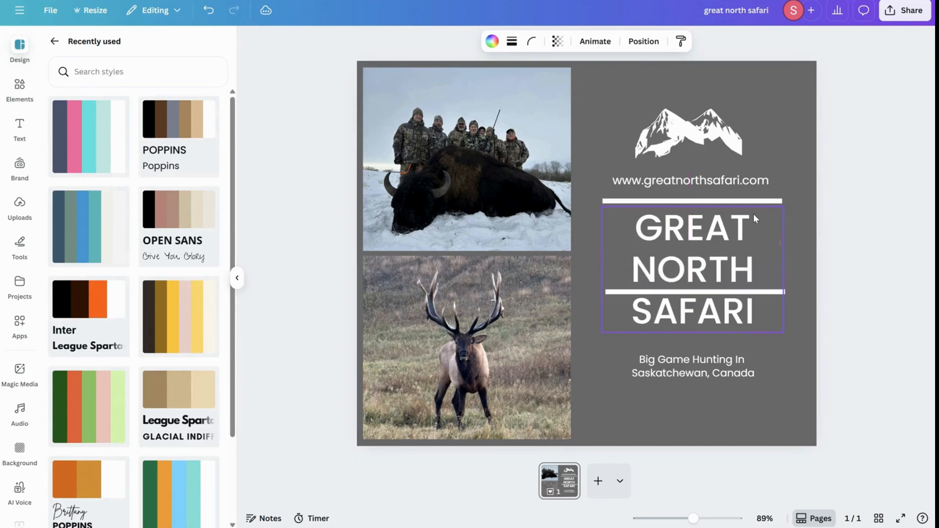
{"action": "key", "text": "shift+Down"}
{"action": "key", "text": "shift+Down"}
{"action": "key", "text": "shift+Up"}
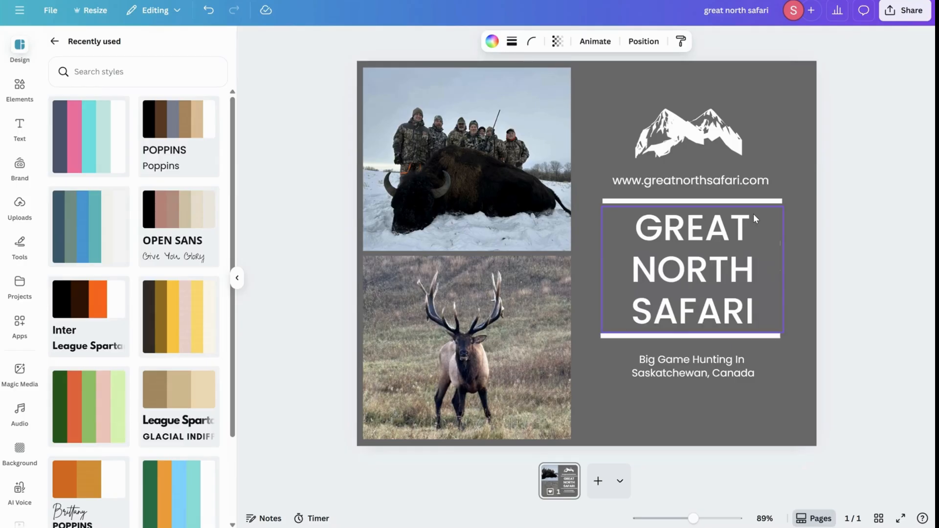
{"action": "left_click", "coordinate": [924, 280]}
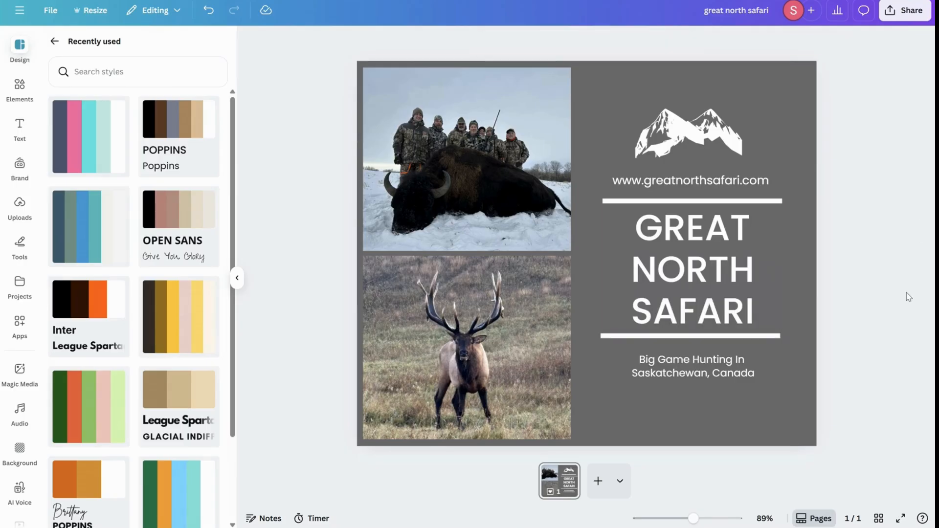
- Align the lower line with the upper one and move it slightly further down from the heading
{"action": "left_click", "coordinate": [689, 336]}
{"action": "left_click_drag", "start_coordinate": [689, 337], "coordinate": [686, 339]}
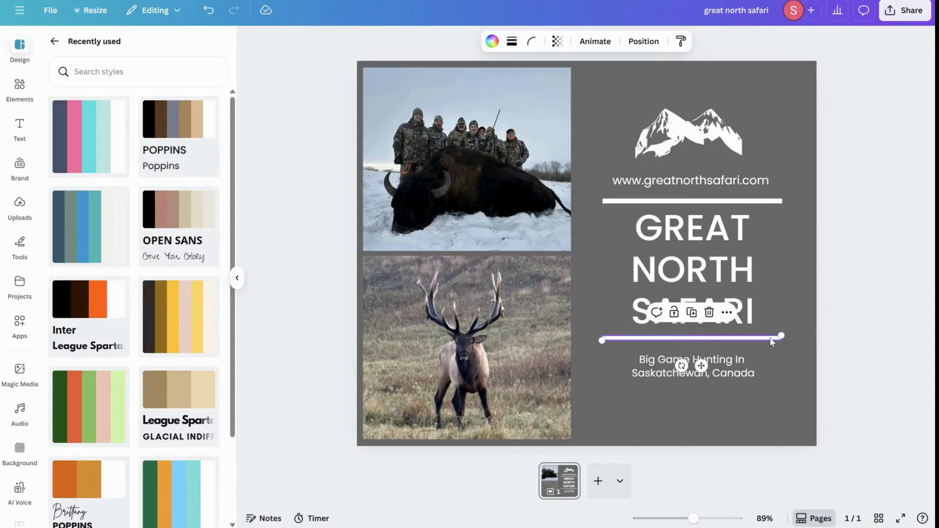
{"action": "left_click", "coordinate": [871, 313]}
{"action": "left_click", "coordinate": [714, 327]}
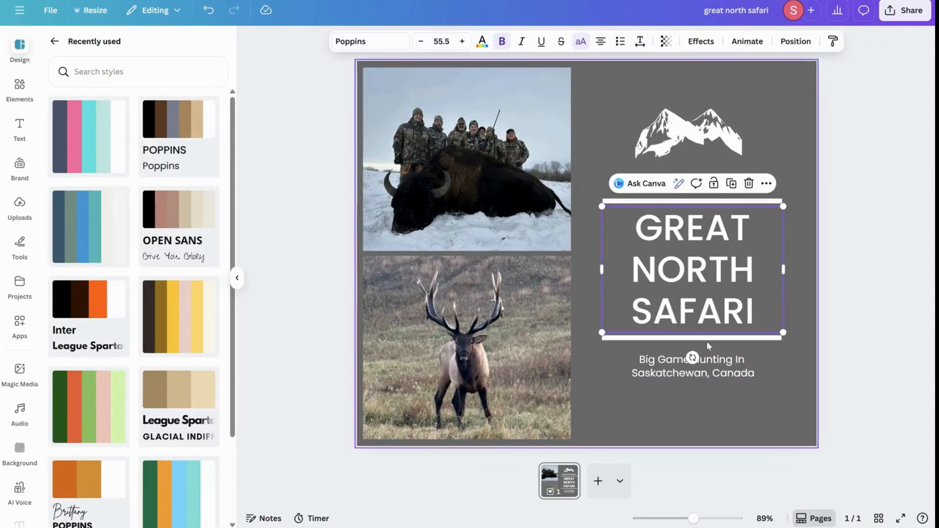
{"action": "left_click", "coordinate": [704, 339]}
{"action": "left_click_drag", "start_coordinate": [704, 339], "coordinate": [703, 339]}
{"action": "left_click", "coordinate": [864, 347]}
- Nudge the "Big Game Hunting In Saskatchewan, Canada" text down and make both it and the website text bold
{"action": "left_click_drag", "start_coordinate": [708, 374], "coordinate": [709, 377]}
{"action": "left_click", "coordinate": [502, 41]}
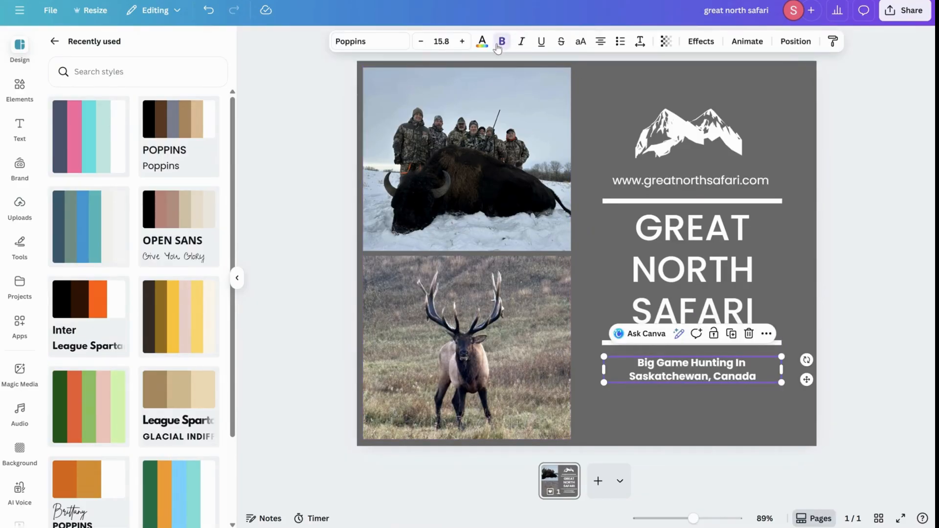
{"action": "left_click", "coordinate": [853, 247]}
{"action": "left_click", "coordinate": [691, 181]}
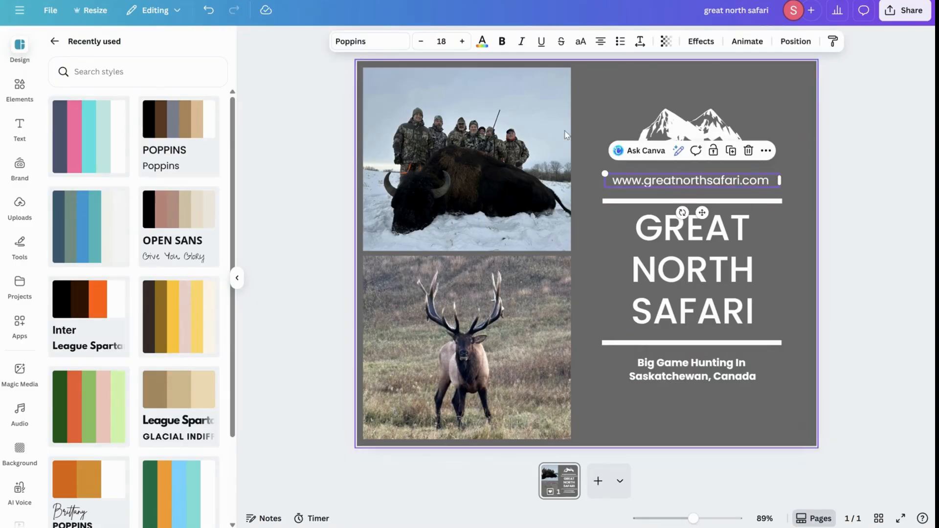
{"action": "left_click", "coordinate": [502, 41]}
{"action": "left_click", "coordinate": [874, 235]}
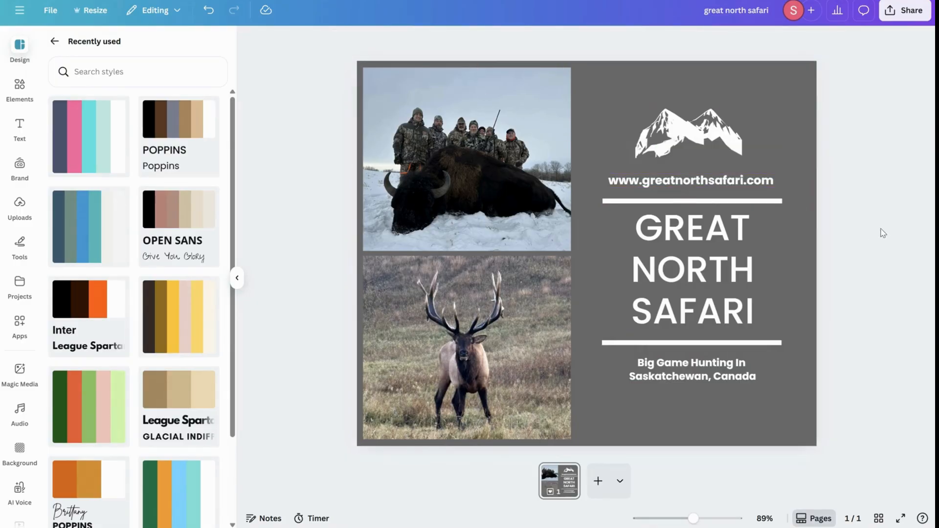
- Nudge the "Big Game Hunting In Saskatchewan, Canada" text slightly left beneath the lower line
{"action": "left_click", "coordinate": [715, 183]}
{"action": "left_click_drag", "start_coordinate": [698, 377], "coordinate": [691, 378]}
{"action": "left_click", "coordinate": [752, 422]}
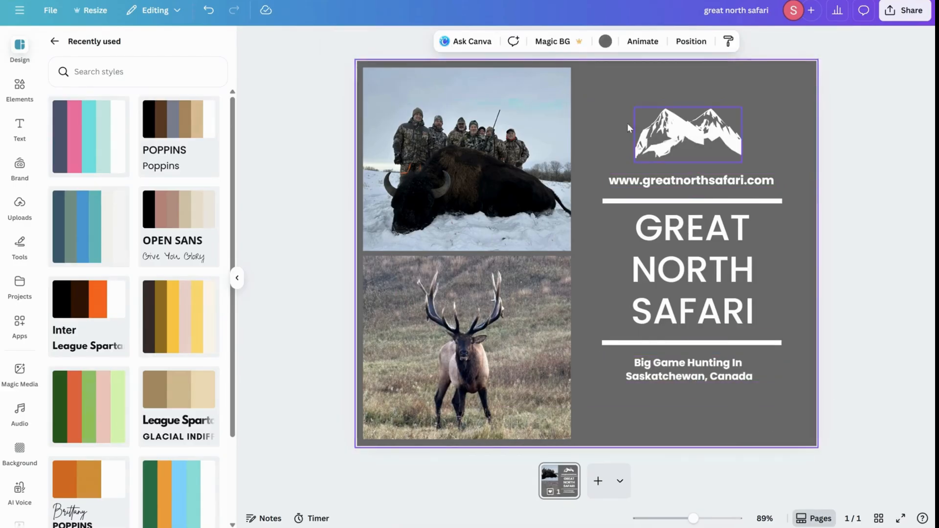
- Compare the elk photo's gray with the bison photo's dark charcoal, and set the page background to the charcoal
{"action": "left_click", "coordinate": [605, 42]}
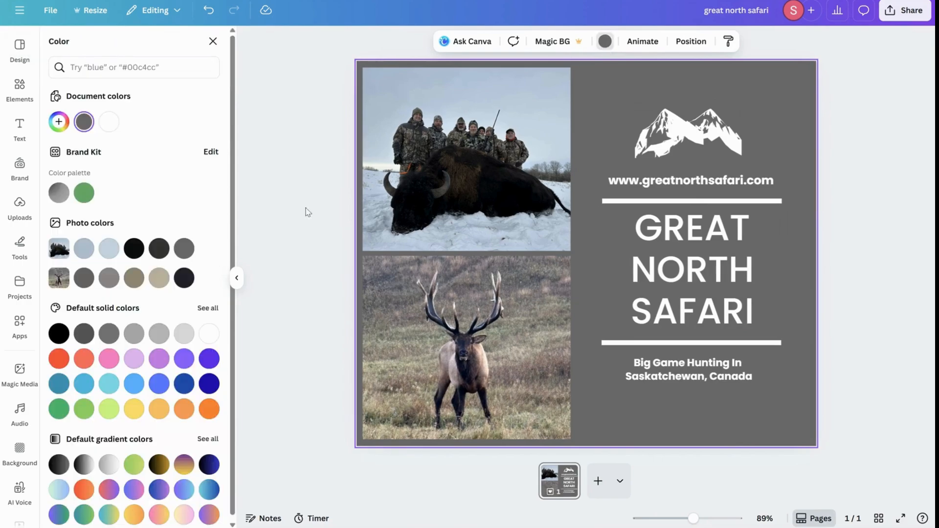
{"action": "left_click", "coordinate": [160, 249]}
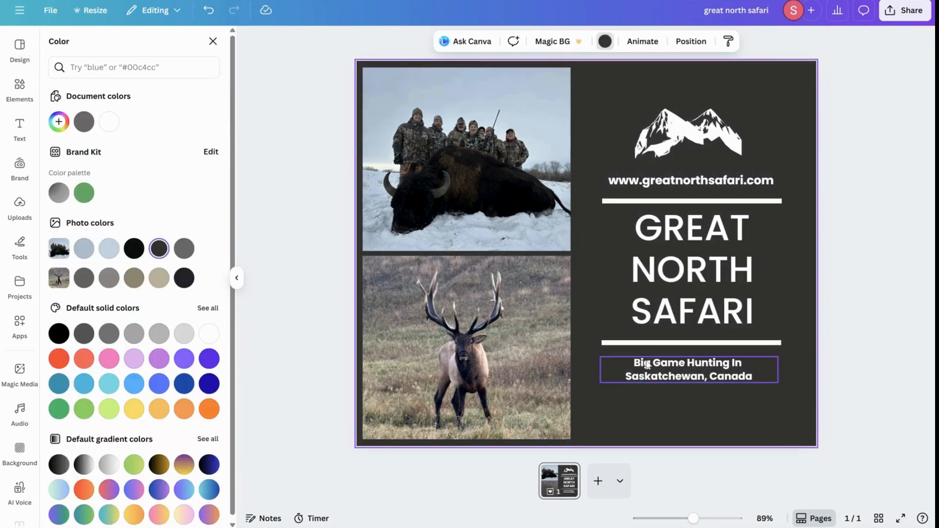
{"action": "left_click", "coordinate": [84, 278]}
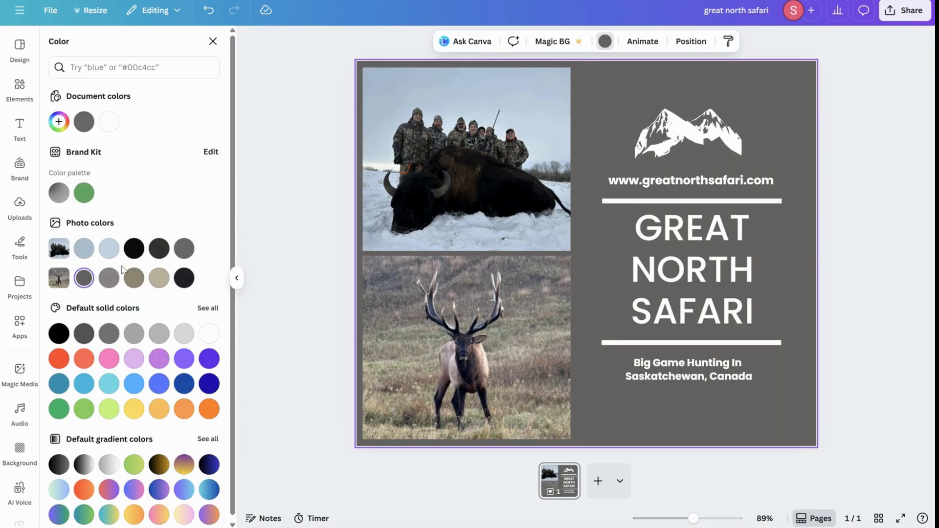
{"action": "left_click", "coordinate": [160, 254]}
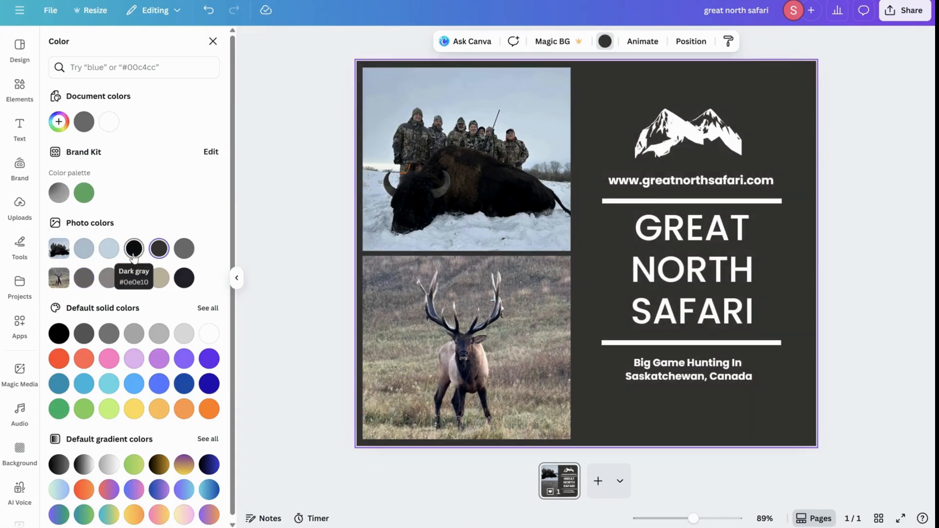
- Add a solid border with a stroke weight of 9 to the bison photo
{"action": "left_click", "coordinate": [456, 190]}
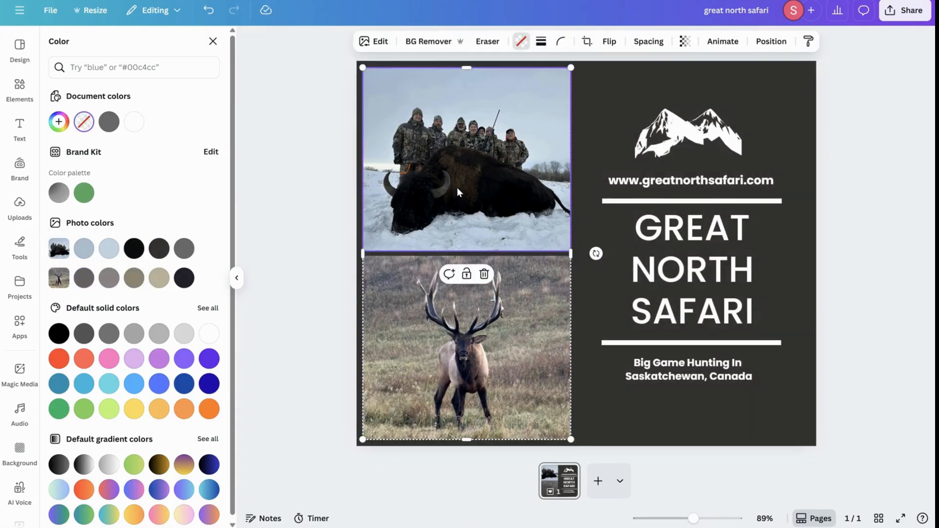
{"action": "left_click", "coordinate": [878, 218]}
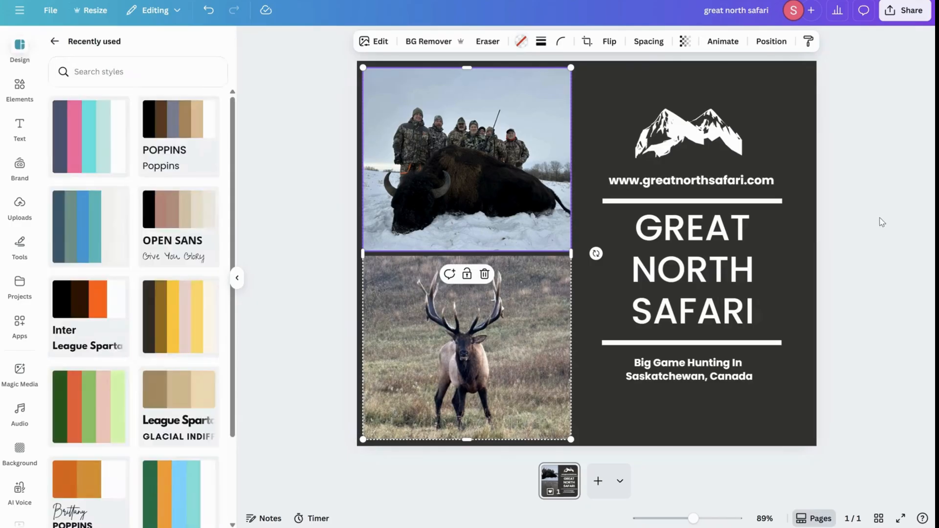
{"action": "left_click", "coordinate": [620, 96]}
{"action": "left_click", "coordinate": [524, 126]}
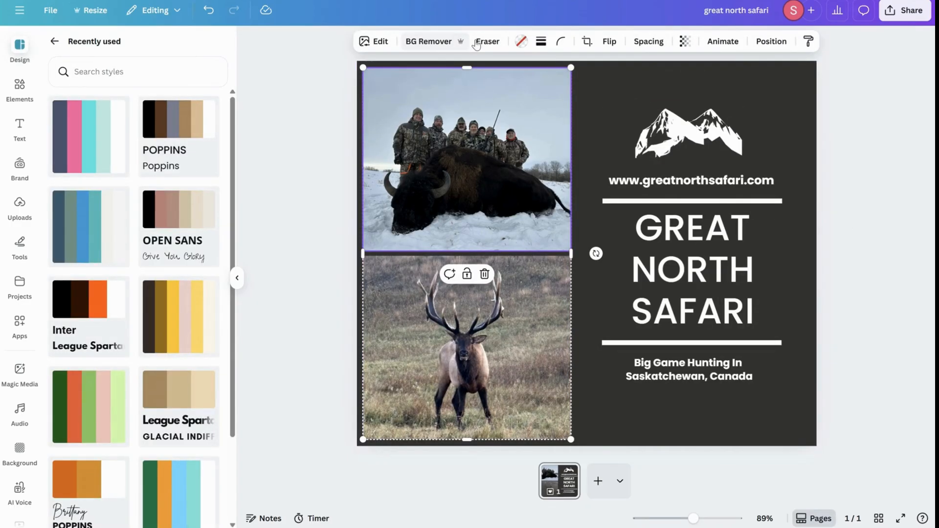
{"action": "left_click", "coordinate": [541, 41]}
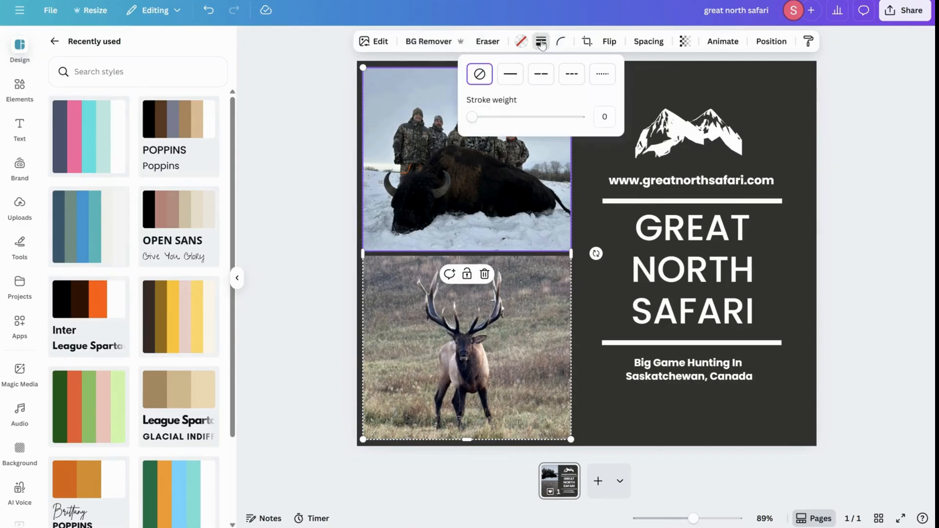
{"action": "mouse_move", "coordinate": [472, 117]}
{"action": "left_mouse_down"}
{"action": "mouse_move", "coordinate": [552, 120]}
{"action": "mouse_move", "coordinate": [480, 120]}
{"action": "left_mouse_up"}
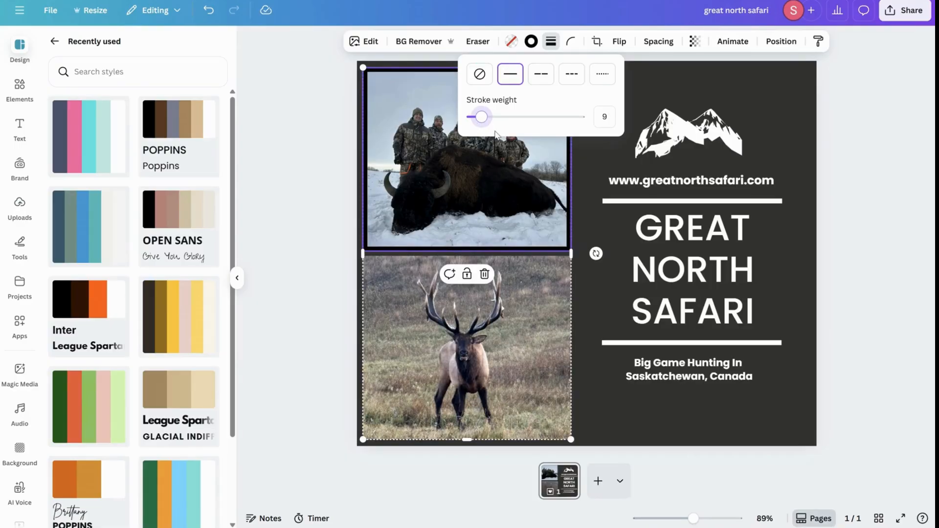
- Add a solid border with a stroke weight of 9 to the elk photo
{"action": "left_click", "coordinate": [529, 280]}
{"action": "left_click", "coordinate": [541, 41]}
{"action": "mouse_move", "coordinate": [472, 118]}
{"action": "left_mouse_down"}
{"action": "mouse_move", "coordinate": [493, 118]}
{"action": "mouse_move", "coordinate": [482, 118]}
{"action": "left_mouse_up"}
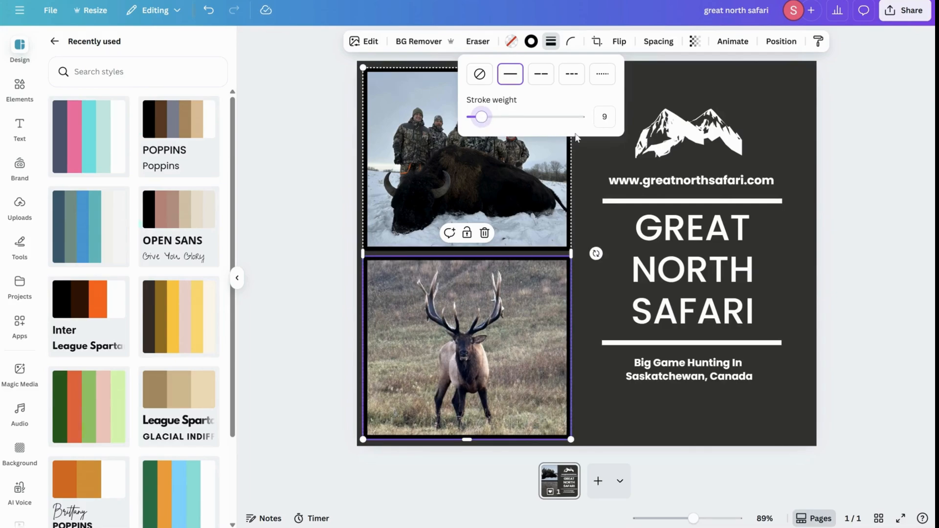
- Change the border color of both the elk and bison photos to white
{"action": "left_click", "coordinate": [511, 42]}
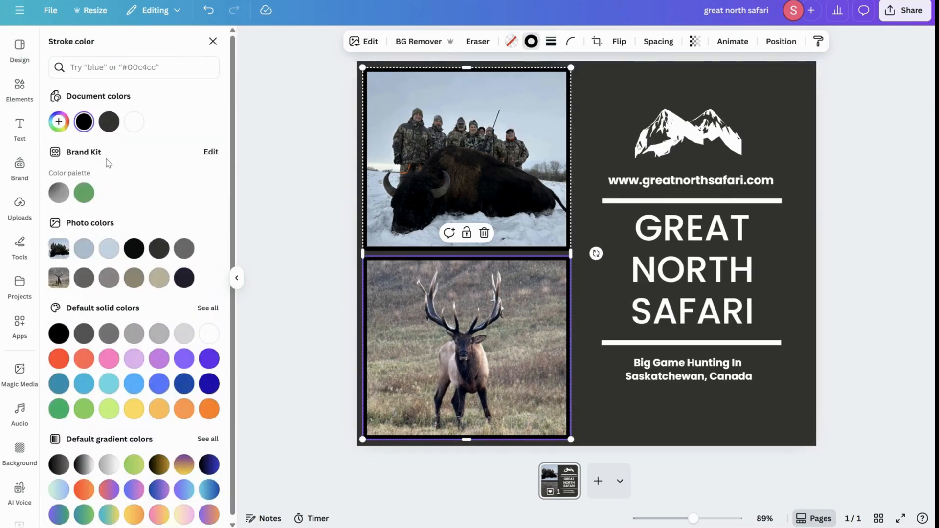
{"action": "left_click", "coordinate": [454, 117]}
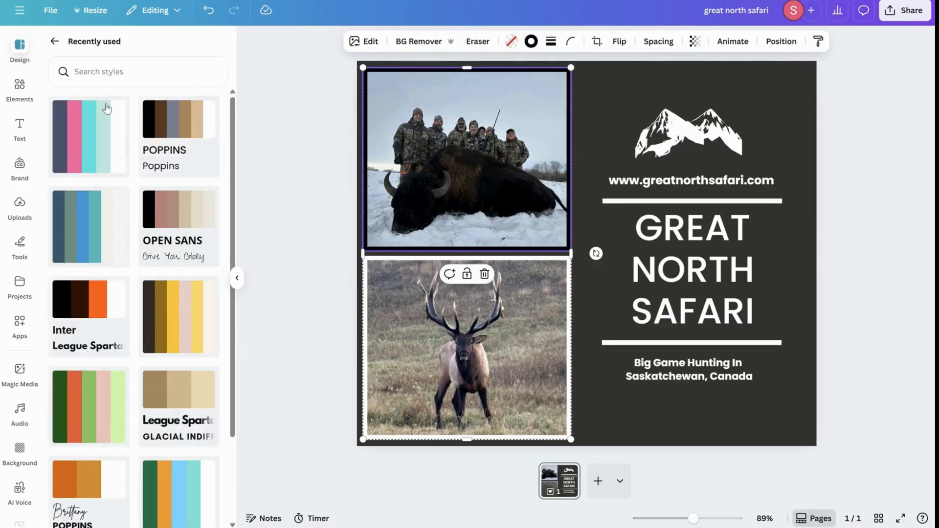
{"action": "left_click", "coordinate": [531, 41]}
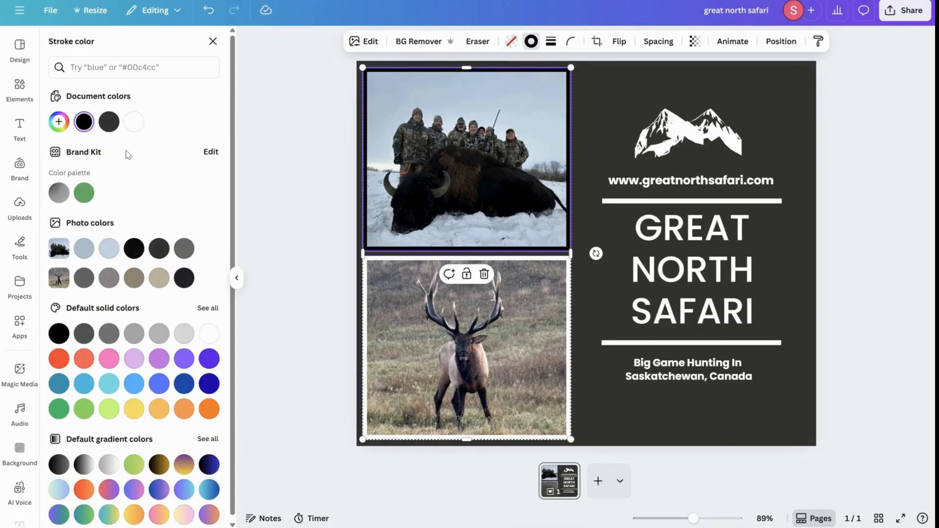
{"action": "left_click", "coordinate": [134, 122]}
{"action": "left_click", "coordinate": [851, 274]}
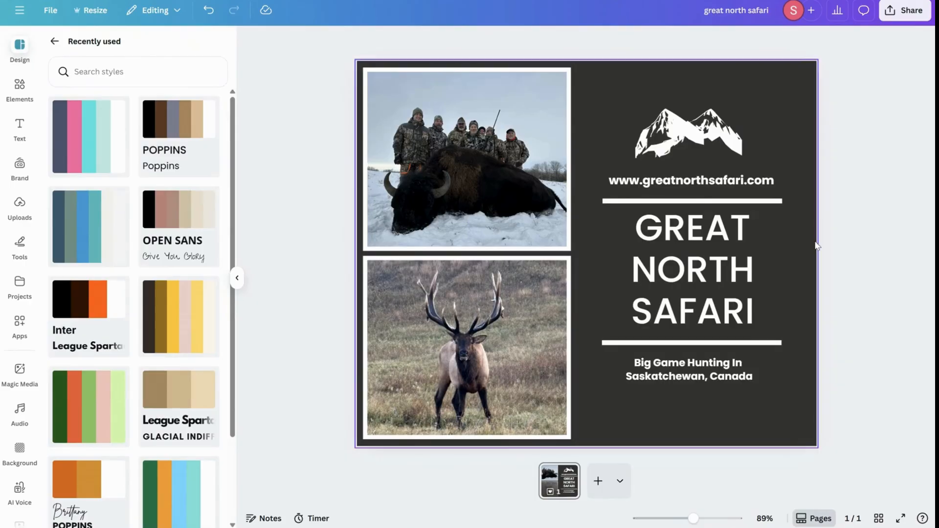
- Move the "Big Game Hunting In Saskatchewan, Canada" text slightly down and to the right beneath the lower line
{"action": "left_click_drag", "start_coordinate": [685, 376], "coordinate": [693, 380]}
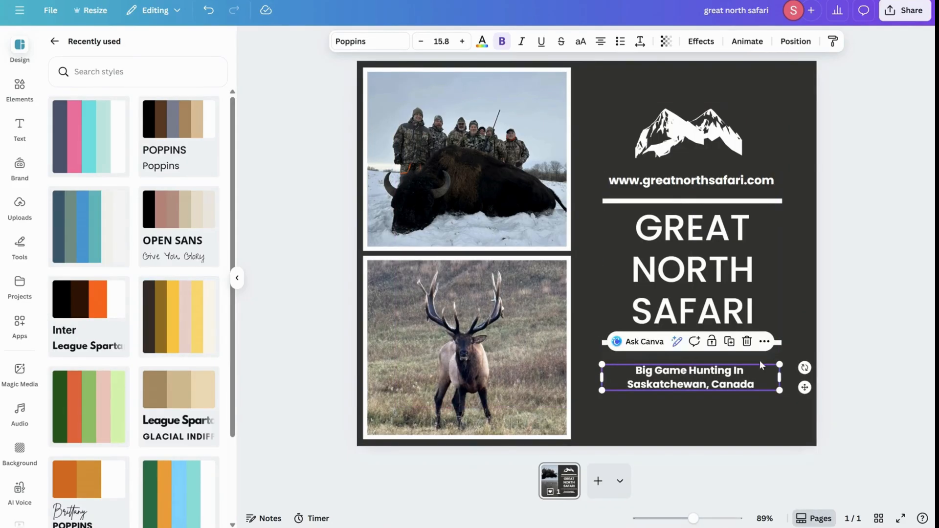
{"action": "left_click", "coordinate": [869, 322]}
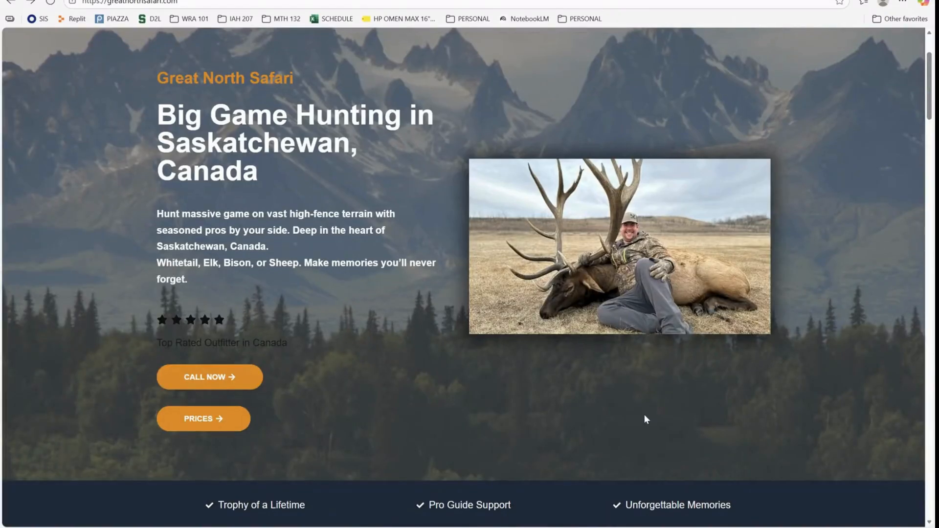
- Switch to the Great North Safari website in the browser and check whether its mountain background image can be saved
{"action": "scroll", "coordinate": [644, 415], "scroll_direction": "up", "scroll_amount": 2}
{"action": "right_click", "coordinate": [600, 193]}
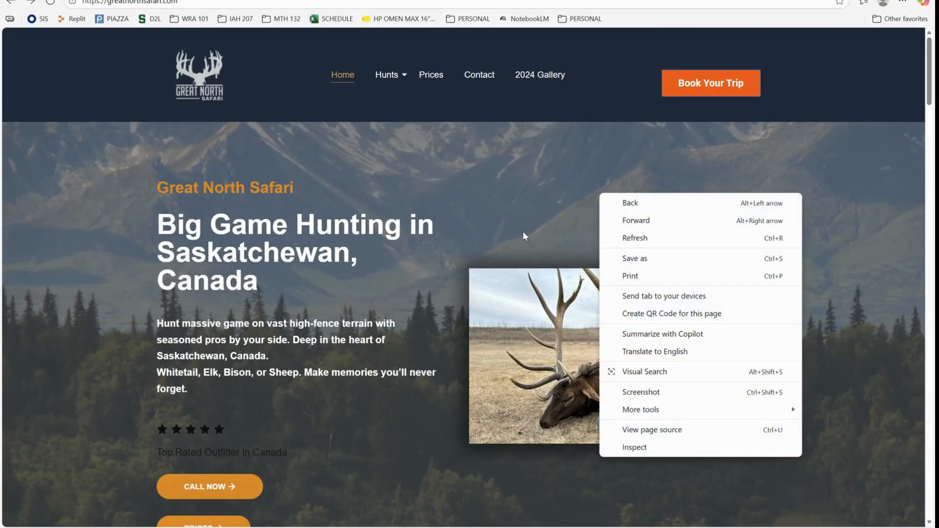
{"action": "left_click", "coordinate": [505, 199]}
{"action": "left_click_drag", "start_coordinate": [503, 198], "coordinate": [579, 216]}
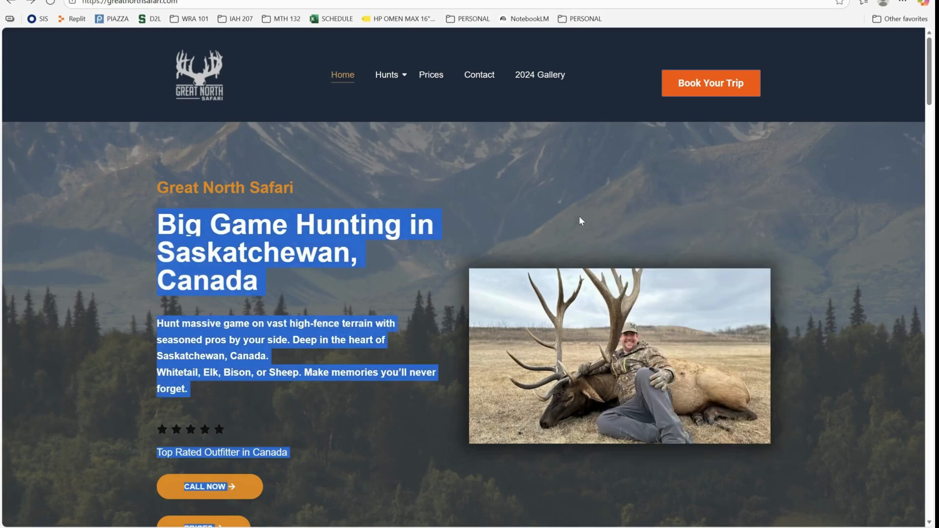
{"action": "left_click", "coordinate": [498, 216]}
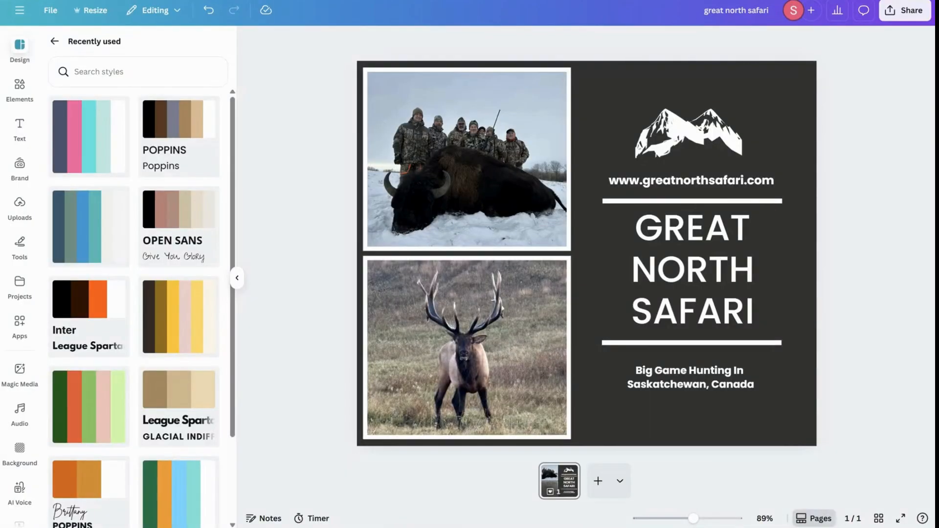
- Look through the uploaded images in Canva for a picture suitable as the post's background
{"action": "left_click", "coordinate": [55, 42]}
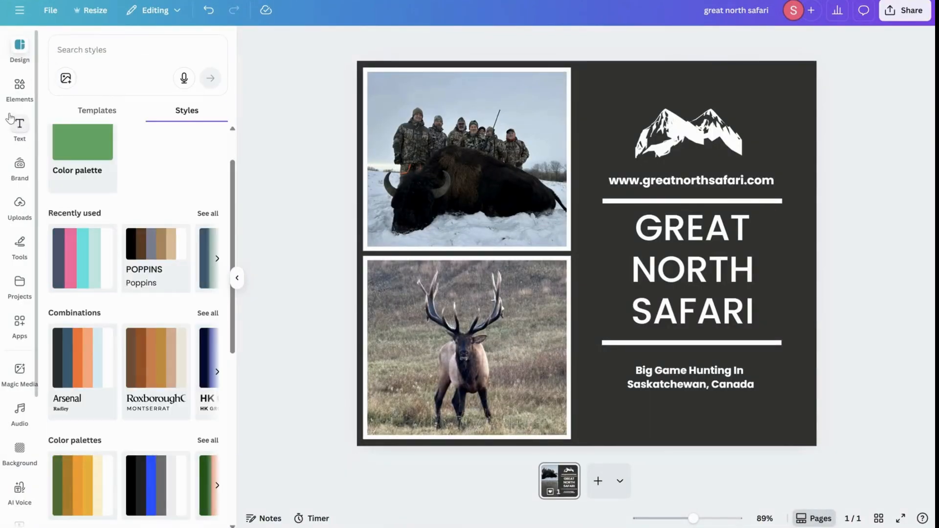
{"action": "left_click", "coordinate": [27, 203]}
{"action": "scroll", "coordinate": [19, 343], "scroll_direction": "down", "scroll_amount": 4}
{"action": "scroll", "coordinate": [31, 412], "scroll_direction": "up", "scroll_amount": 4}
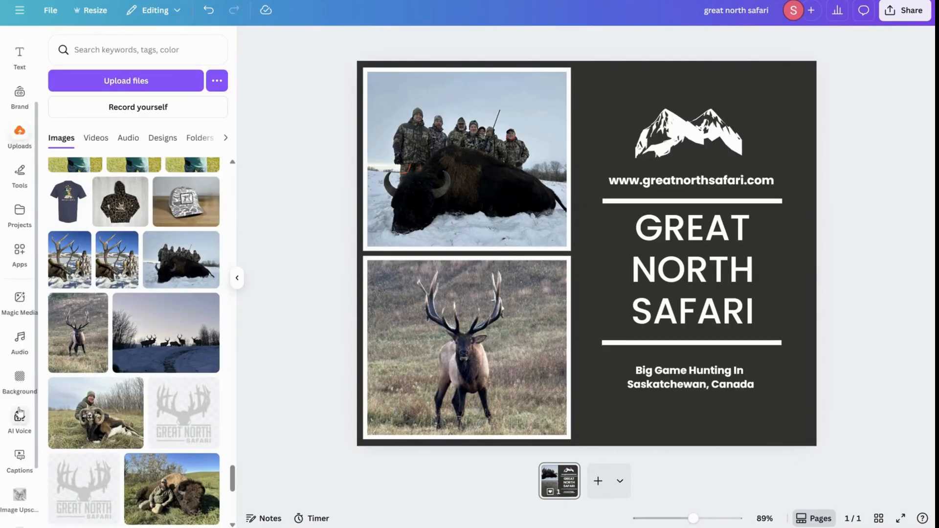
{"action": "left_click", "coordinate": [29, 74]}
{"action": "left_click", "coordinate": [24, 54]}
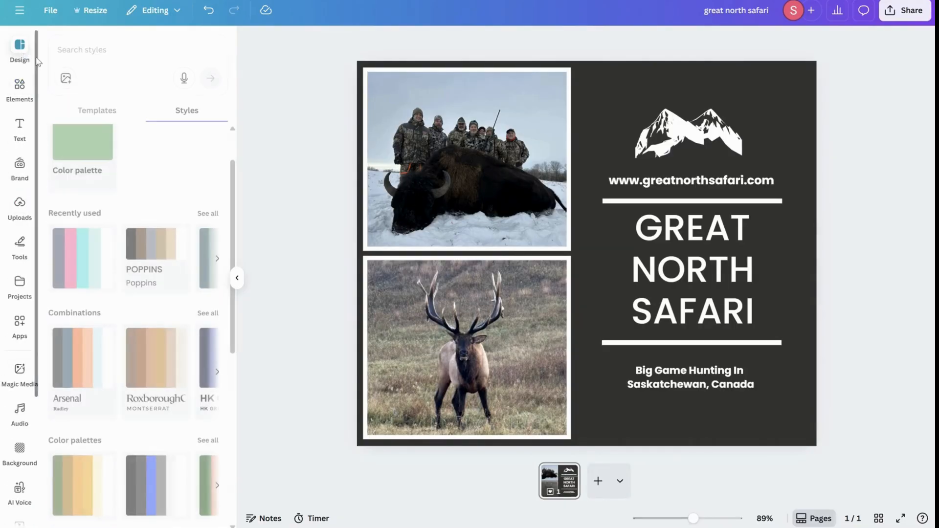
{"action": "left_click", "coordinate": [21, 206]}
{"action": "scroll", "coordinate": [110, 294], "scroll_direction": "down", "scroll_amount": 10}
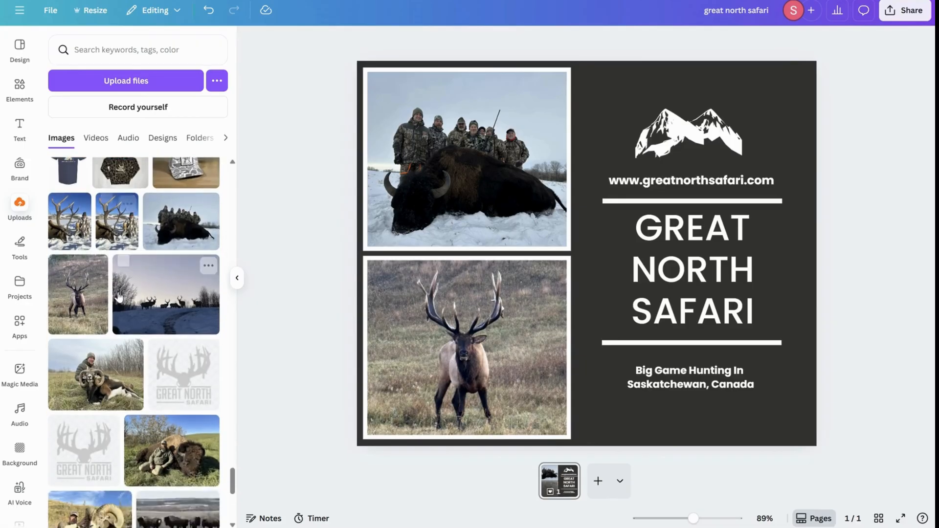
{"action": "scroll", "coordinate": [160, 319], "scroll_direction": "up", "scroll_amount": 10}
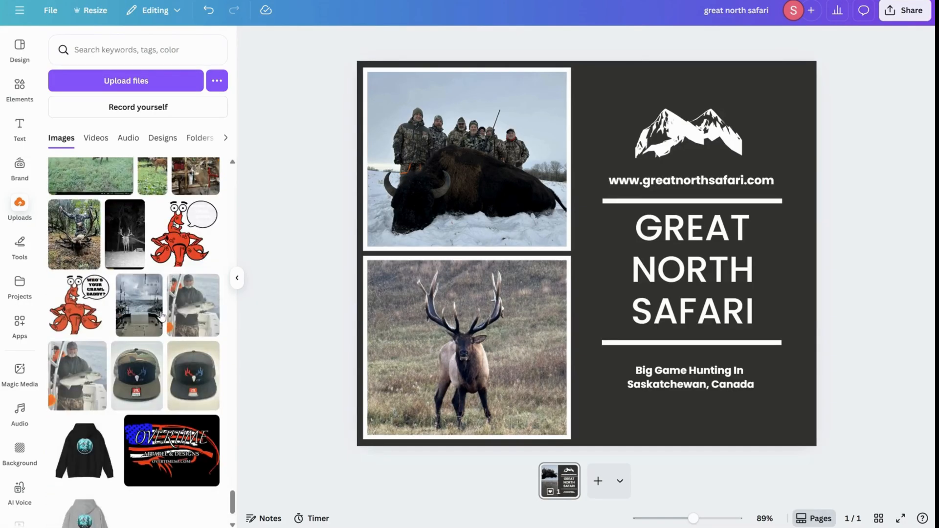
{"action": "scroll", "coordinate": [160, 325], "scroll_direction": "up", "scroll_amount": 10}
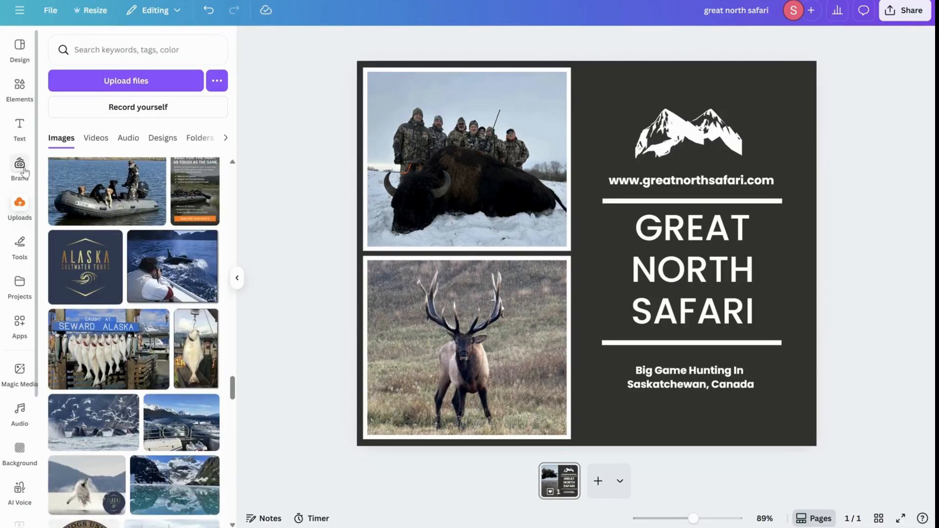
{"action": "left_click", "coordinate": [20, 87]}
{"action": "scroll", "coordinate": [126, 369], "scroll_direction": "down", "scroll_amount": 1}
{"action": "scroll", "coordinate": [23, 361], "scroll_direction": "down", "scroll_amount": 3}
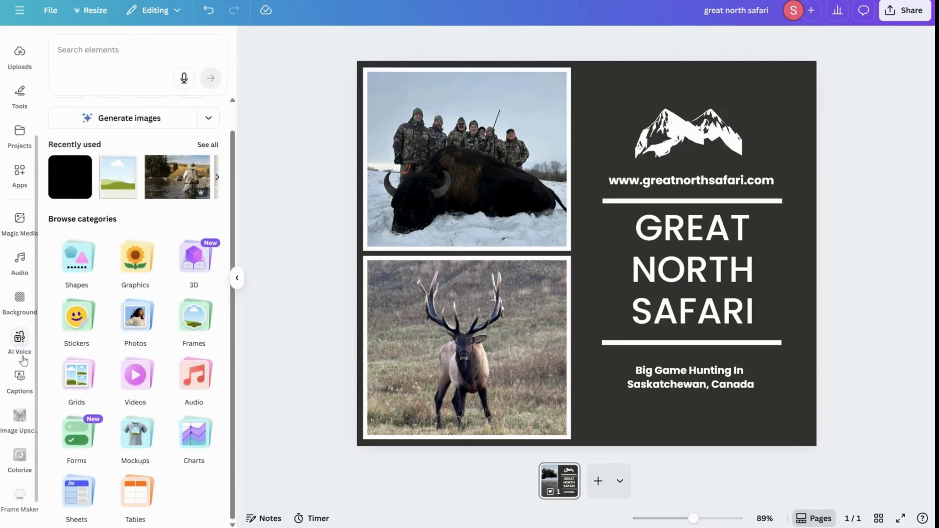
{"action": "scroll", "coordinate": [23, 360], "scroll_direction": "down", "scroll_amount": 1}
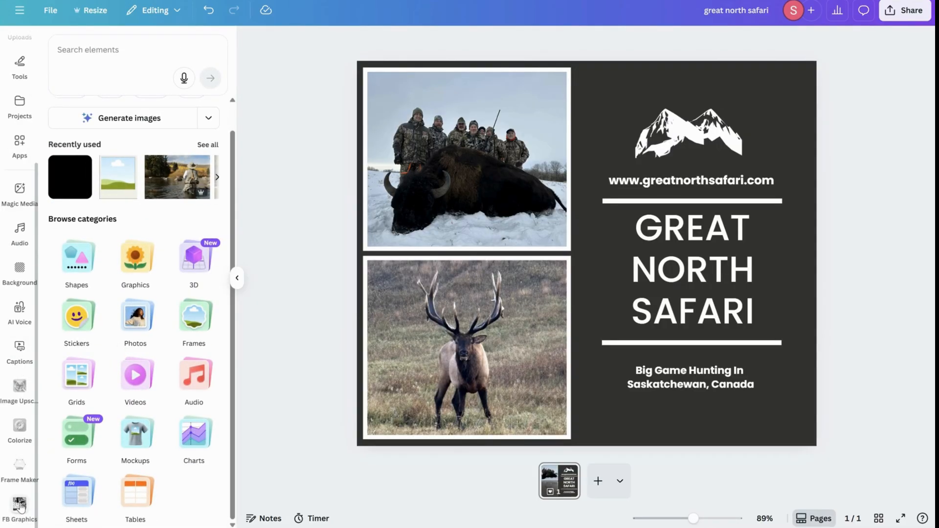
{"action": "left_click", "coordinate": [19, 506]}
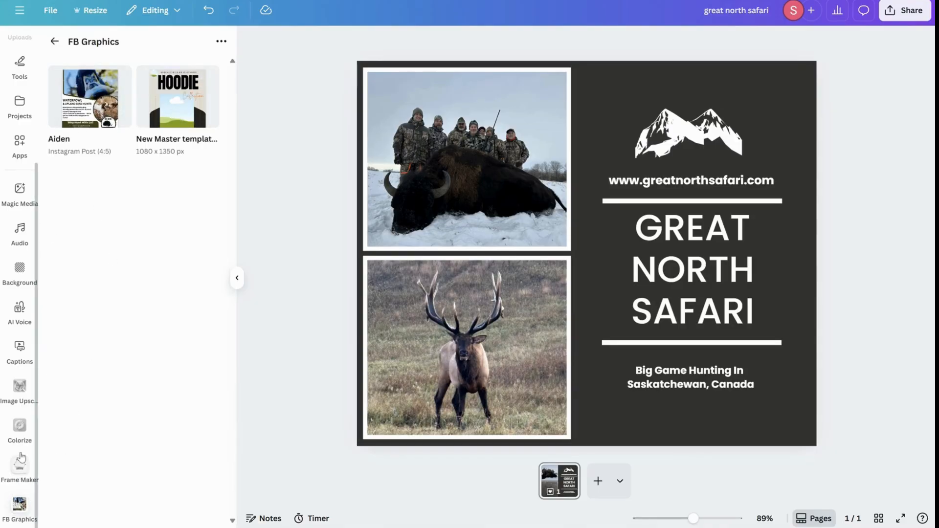
- Search the background library for "mountain" and set the brown rocky mountain photo as the page background
{"action": "scroll", "coordinate": [21, 468], "scroll_direction": "up", "scroll_amount": 3}
{"action": "left_click", "coordinate": [19, 434]}
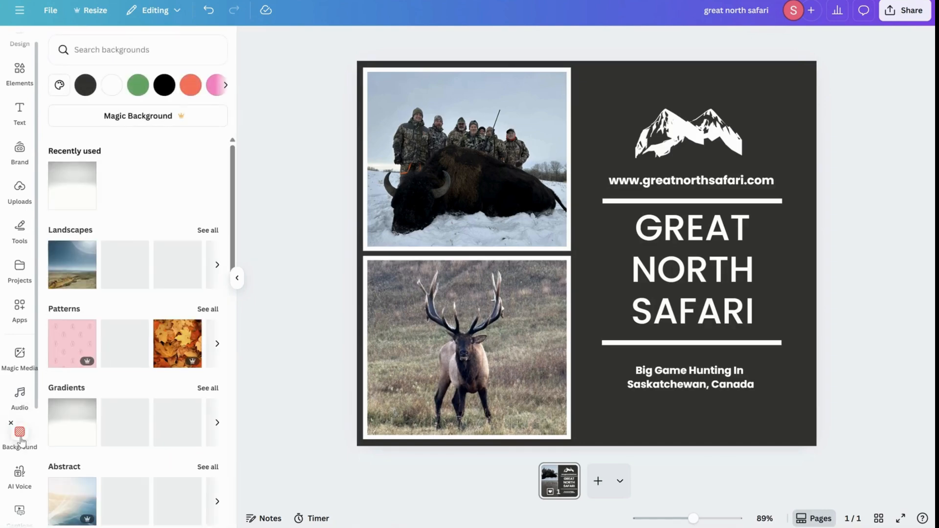
{"action": "scroll", "coordinate": [20, 382], "scroll_direction": "up", "scroll_amount": 1}
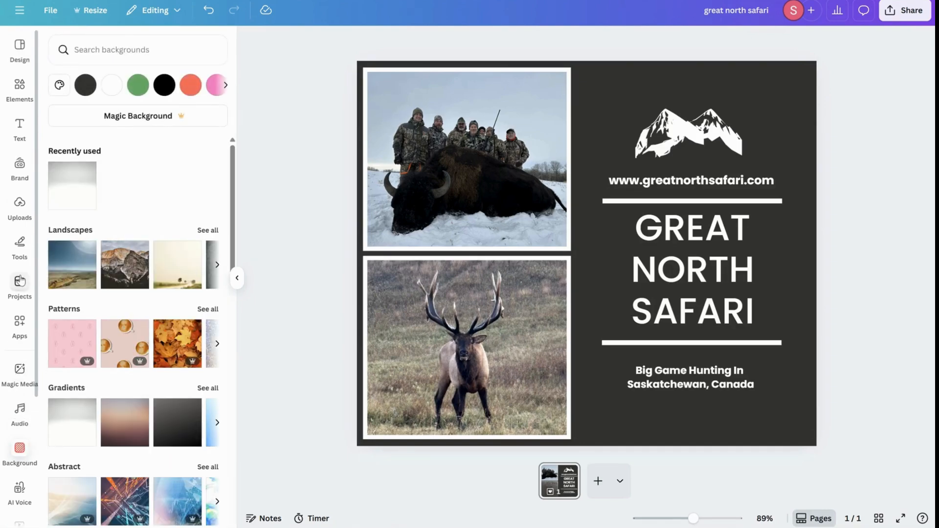
{"action": "left_click", "coordinate": [217, 264]}
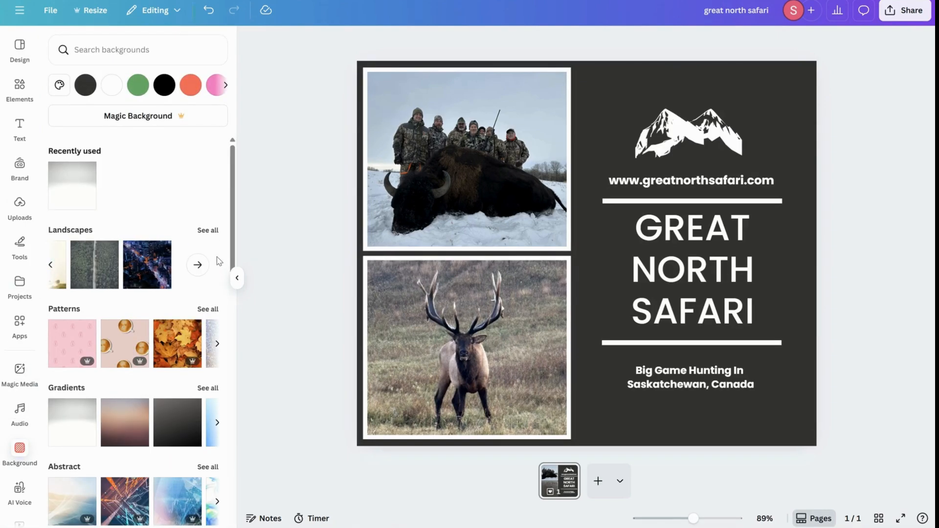
{"action": "left_click", "coordinate": [126, 62]}
{"action": "type", "text": "mi"}
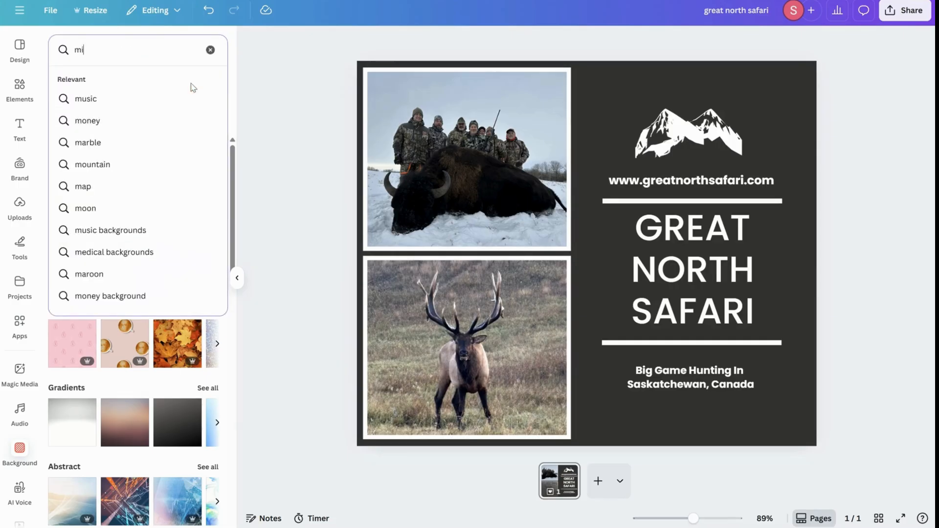
{"action": "type", "text": "untain"}
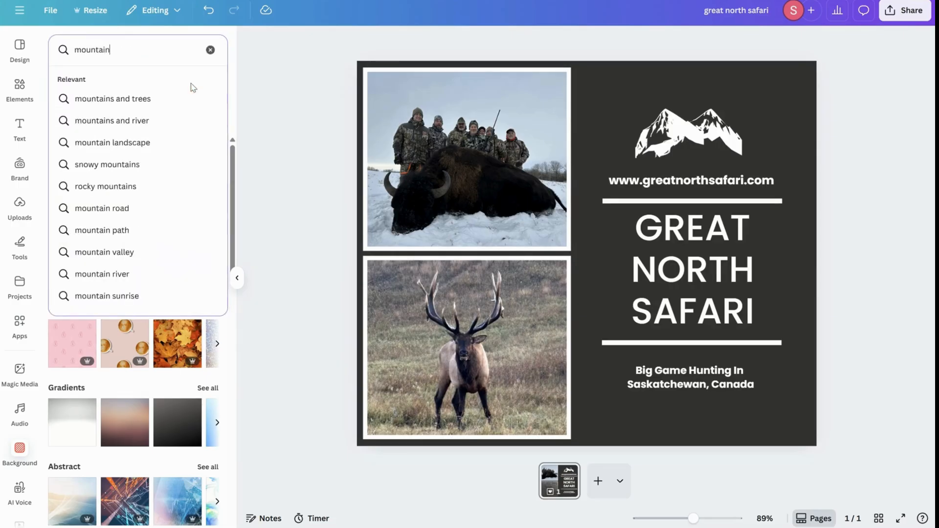
{"action": "key", "text": "Return"}
{"action": "left_click", "coordinate": [74, 176]}
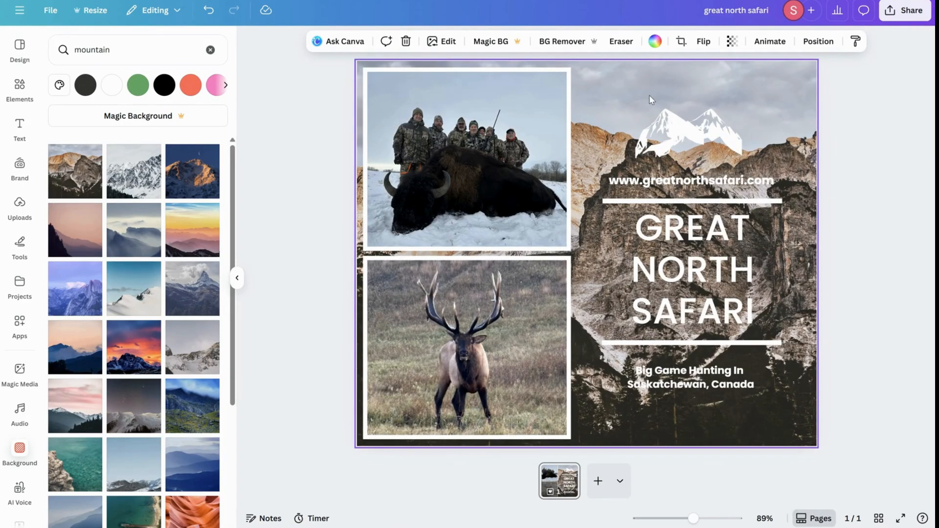
{"action": "left_click", "coordinate": [872, 327]}
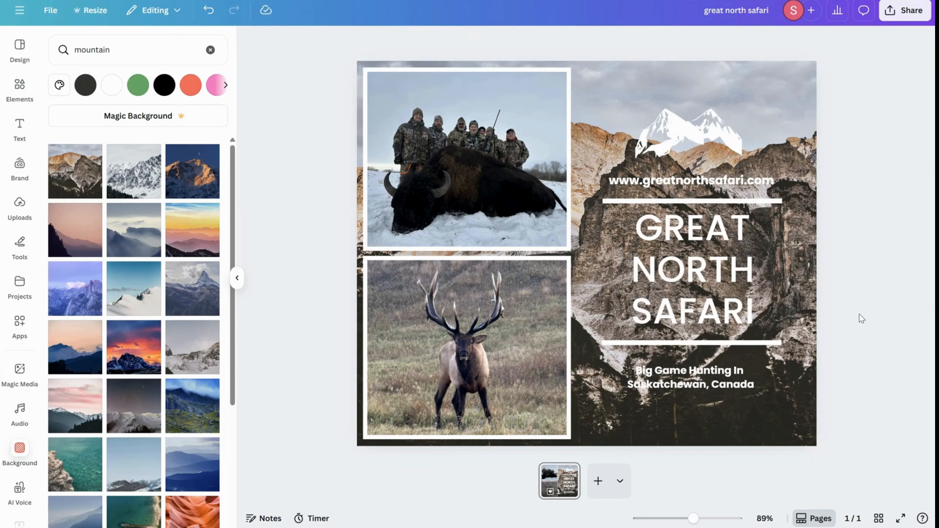
- Select the mountain background and open its image editing options
{"action": "left_click", "coordinate": [807, 283]}
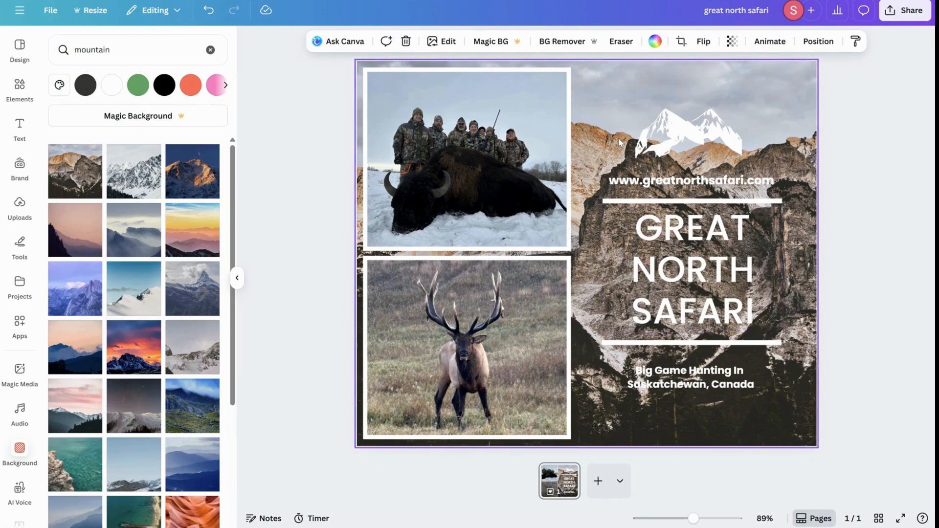
{"action": "left_click", "coordinate": [610, 113]}
{"action": "left_click", "coordinate": [610, 113]}
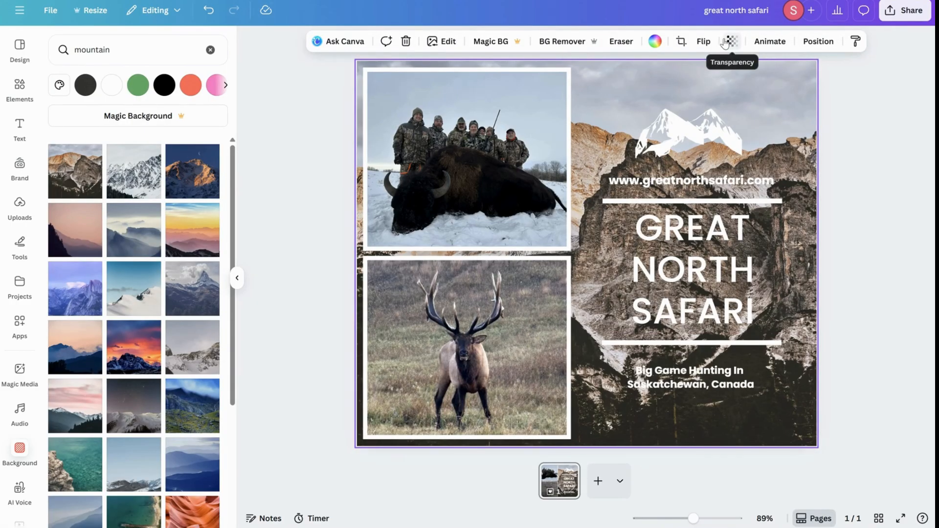
{"action": "left_click", "coordinate": [443, 44]}
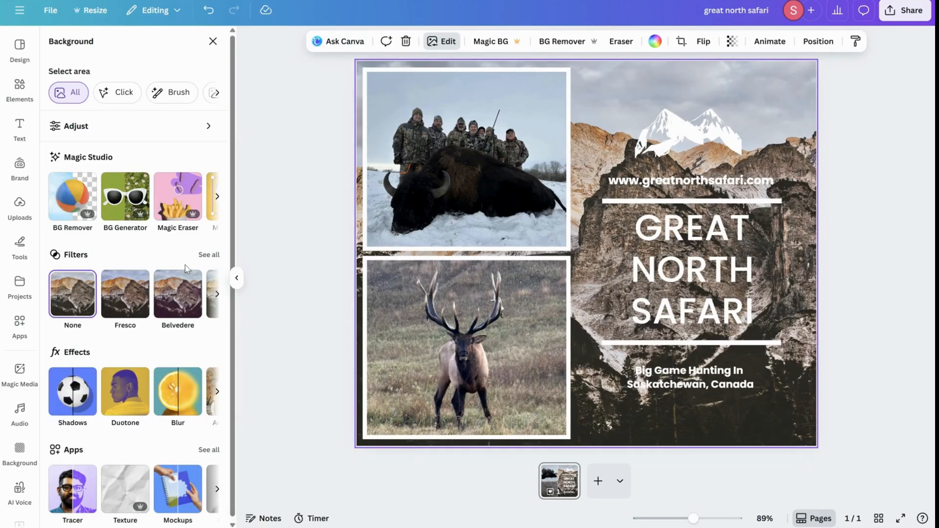
- Try the Aero, Bali, Sandi and Nordic filters on the mountain background
{"action": "left_click", "coordinate": [217, 302]}
{"action": "left_click", "coordinate": [194, 306]}
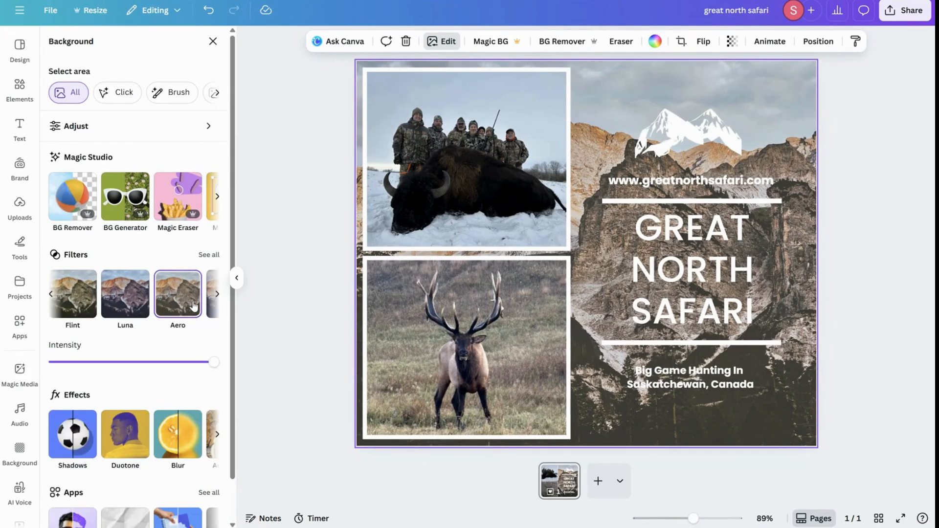
{"action": "left_click", "coordinate": [217, 294]}
{"action": "left_click", "coordinate": [139, 296]}
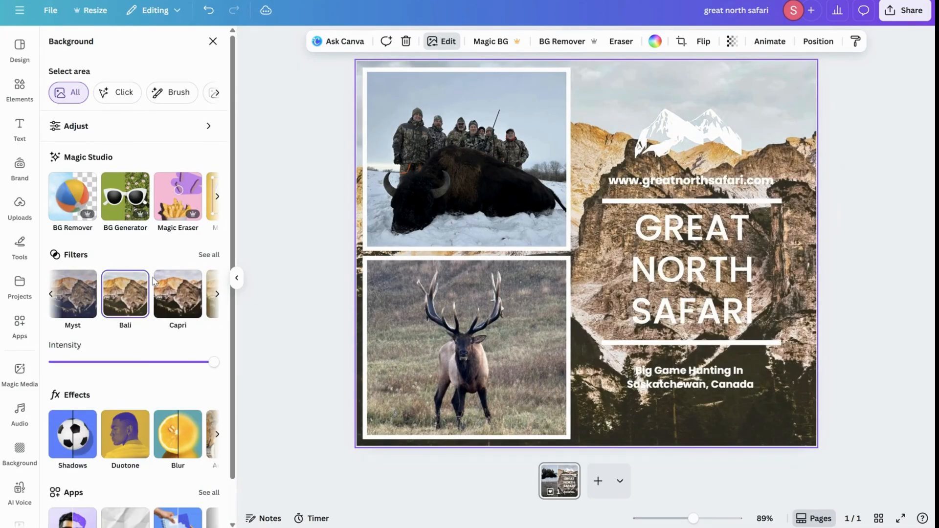
{"action": "left_click", "coordinate": [217, 294]}
{"action": "left_click", "coordinate": [174, 296]}
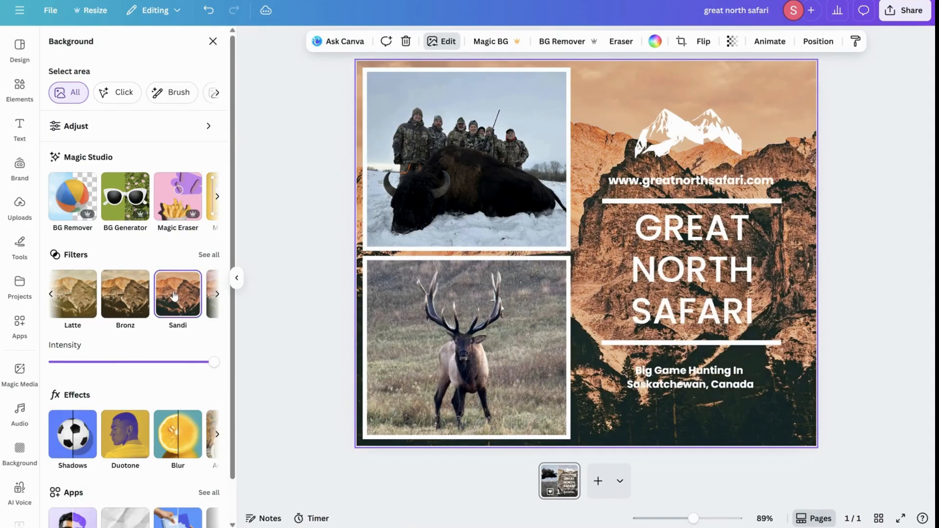
{"action": "left_click", "coordinate": [217, 294]}
{"action": "left_click", "coordinate": [189, 296]}
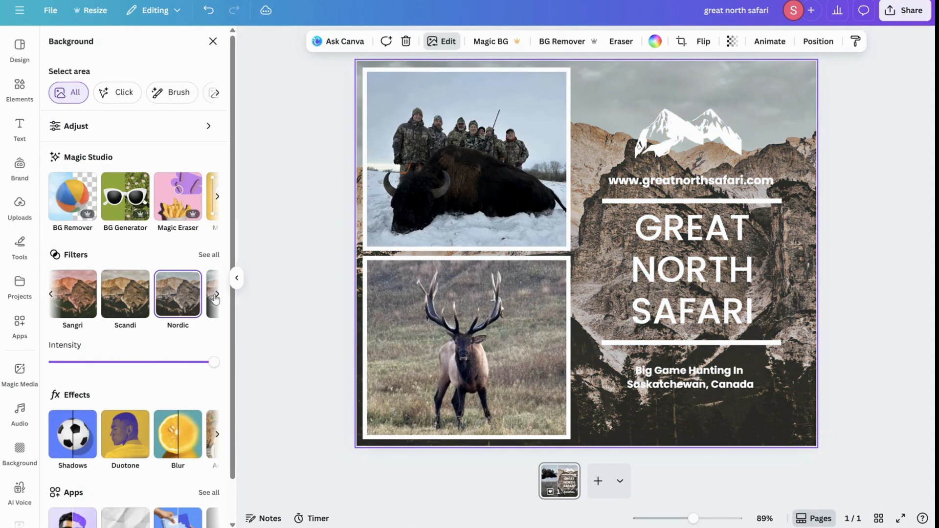
- Compare the Arctic and Polar filters on the mountain background, and apply Polar
{"action": "left_click", "coordinate": [216, 294]}
{"action": "left_click", "coordinate": [139, 306]}
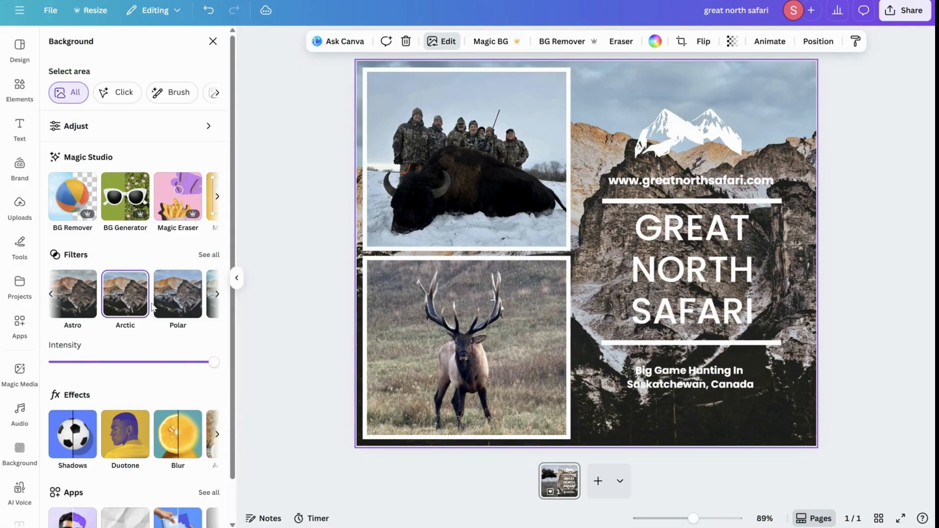
{"action": "left_click", "coordinate": [181, 305]}
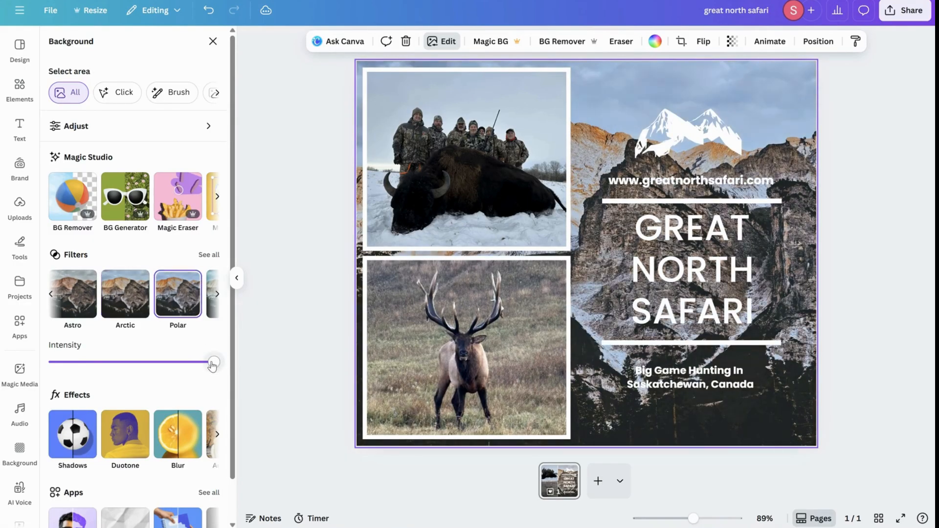
- Lower the Polar filter's intensity, browse on to Chroma, and apply Tundra to the mountain background with slightly increased intensity
{"action": "left_click_drag", "start_coordinate": [212, 363], "coordinate": [142, 363]}
{"action": "left_click", "coordinate": [217, 294]}
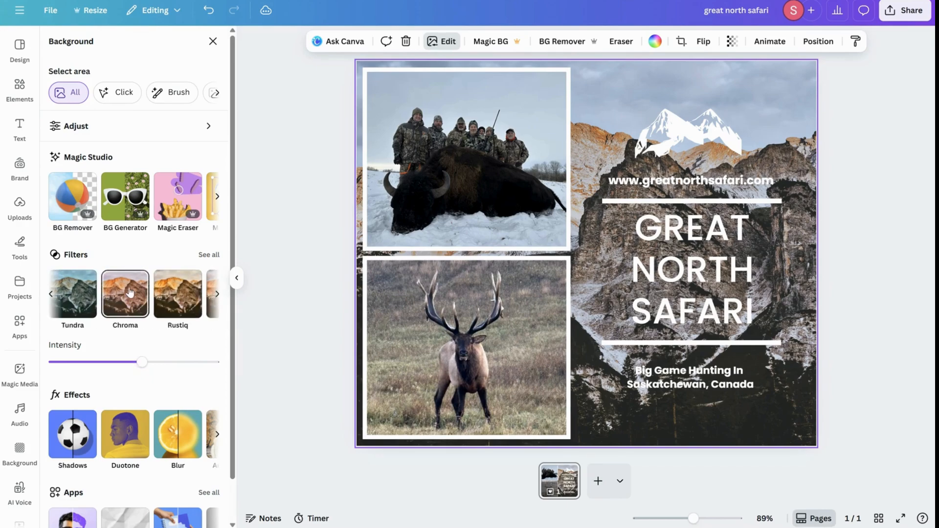
{"action": "left_click", "coordinate": [130, 292]}
{"action": "left_click", "coordinate": [84, 300]}
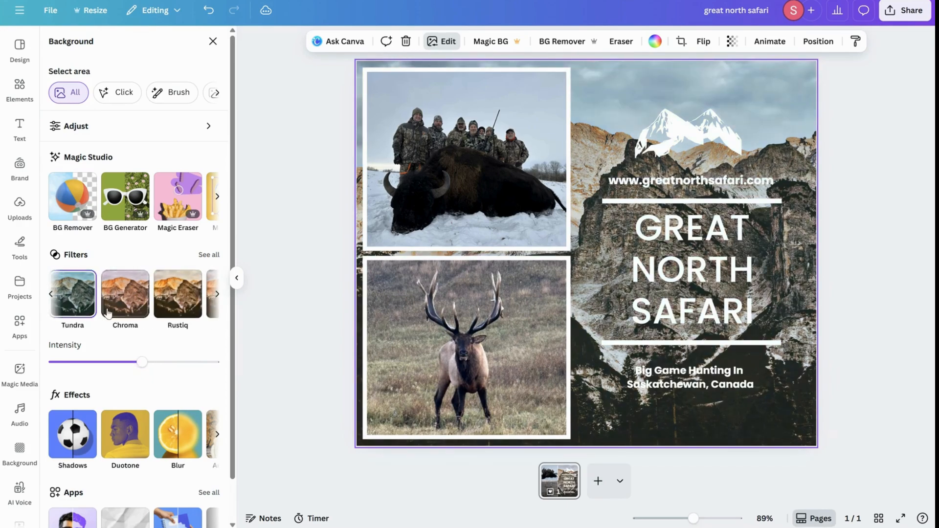
{"action": "mouse_move", "coordinate": [142, 363]}
{"action": "left_mouse_down"}
{"action": "mouse_move", "coordinate": [208, 363]}
{"action": "mouse_move", "coordinate": [138, 363]}
{"action": "mouse_move", "coordinate": [152, 368]}
{"action": "left_mouse_up"}
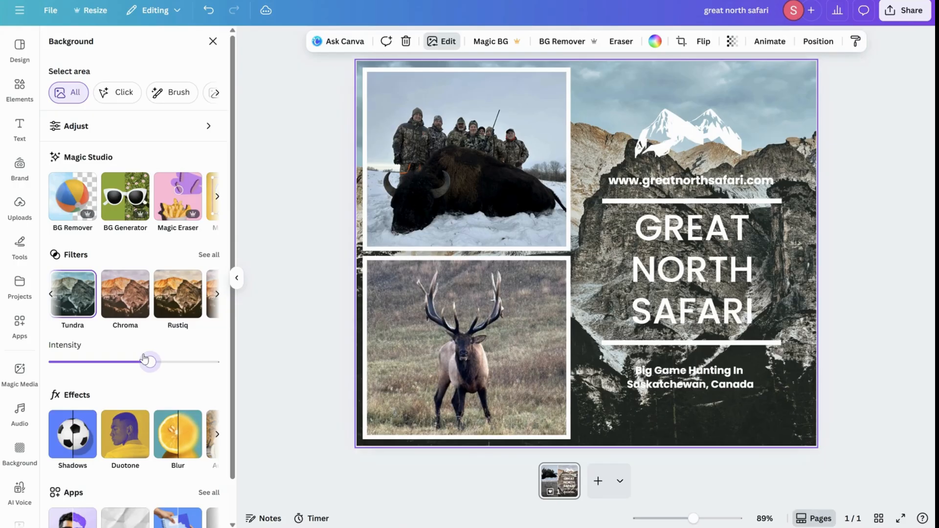
- Apply the Auto Focus effect to the mountain background with focus position 46.5 and blur intensity 68
{"action": "scroll", "coordinate": [157, 291], "scroll_direction": "down", "scroll_amount": 2}
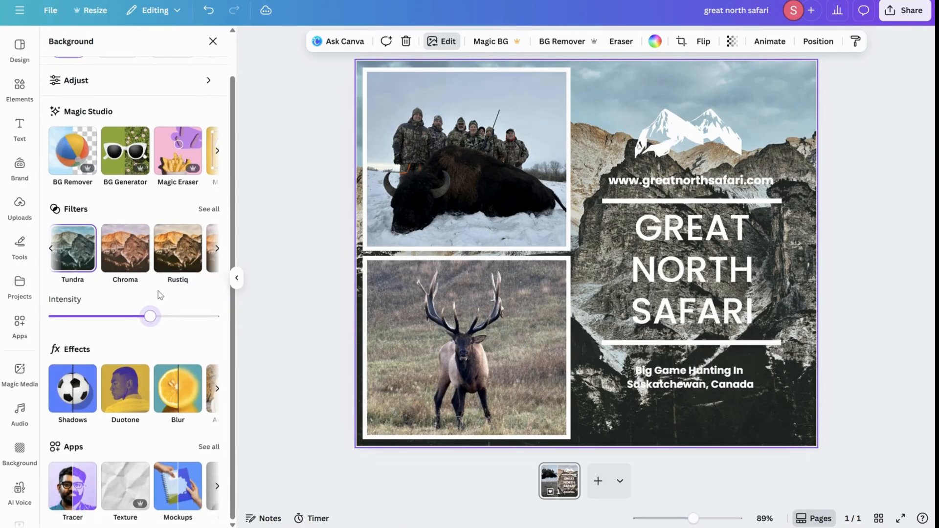
{"action": "left_click", "coordinate": [217, 388]}
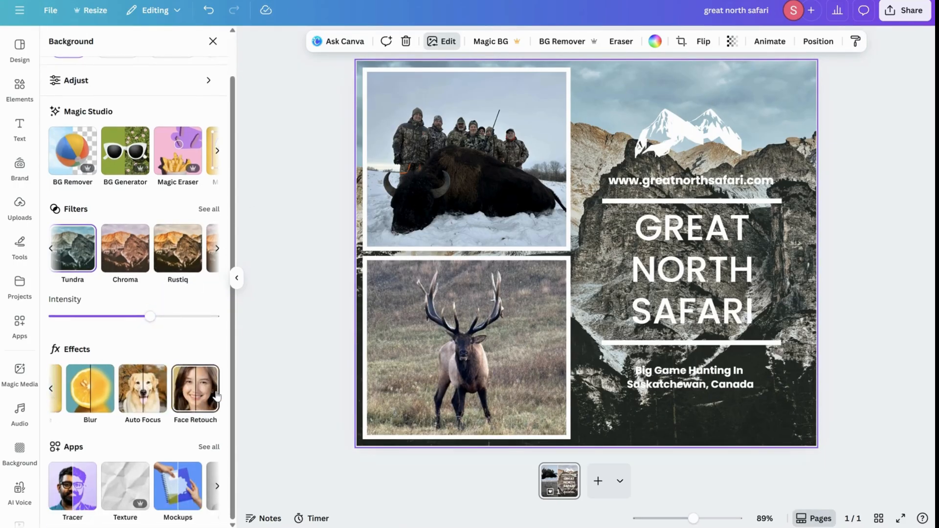
{"action": "left_click", "coordinate": [143, 389]}
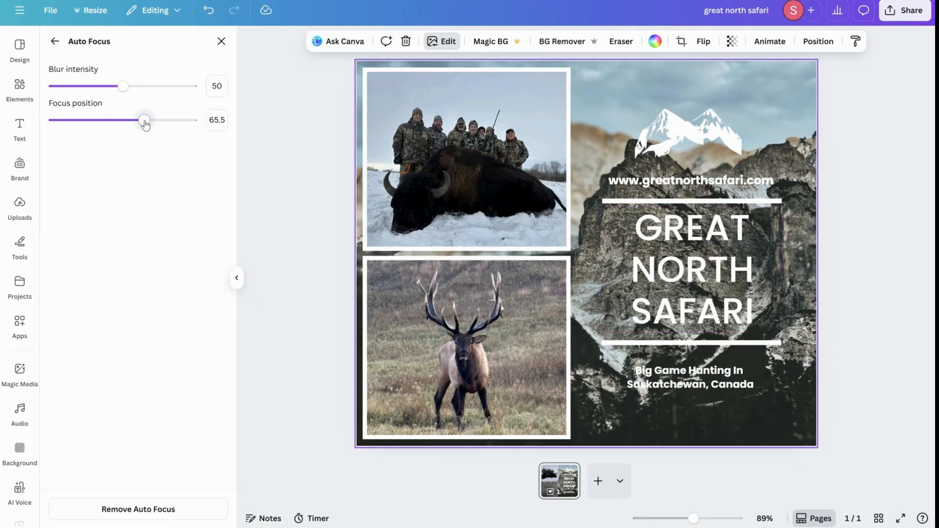
{"action": "left_click_drag", "start_coordinate": [143, 123], "coordinate": [119, 128]}
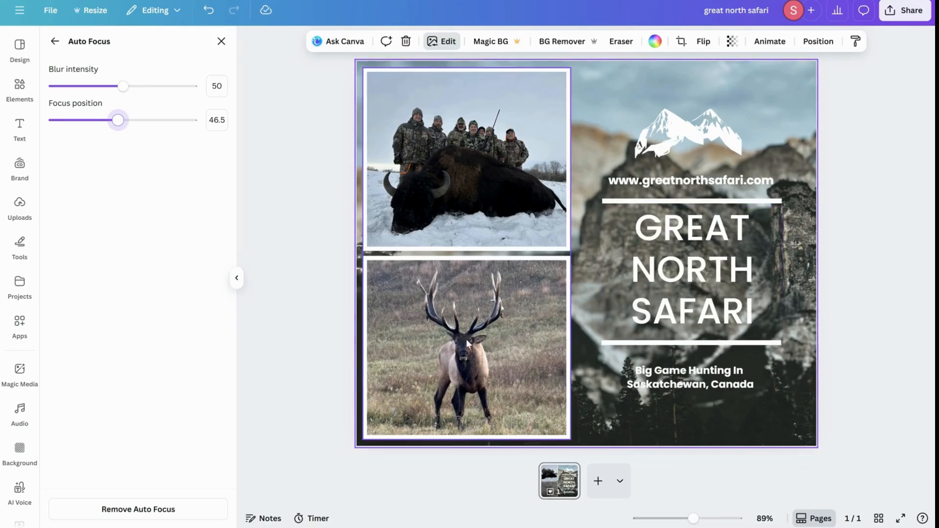
{"action": "left_click_drag", "start_coordinate": [123, 86], "coordinate": [149, 90]}
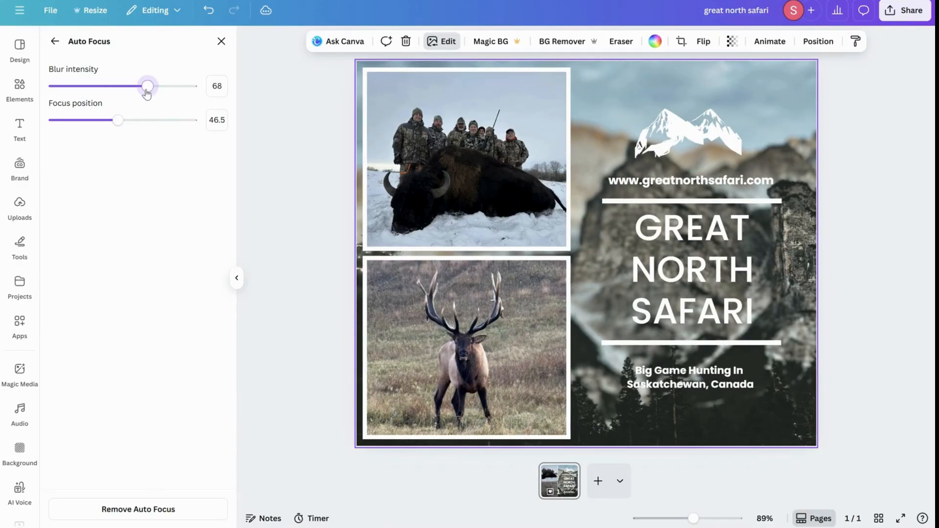
- Try a taupe photo color on the white mountain graphic and set it back to white
{"action": "left_click", "coordinate": [658, 142]}
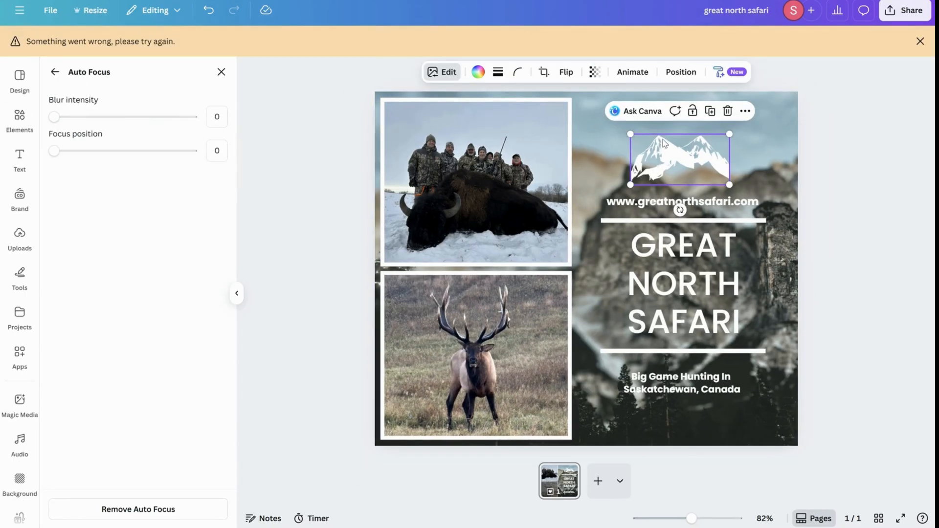
{"action": "left_click", "coordinate": [920, 41]}
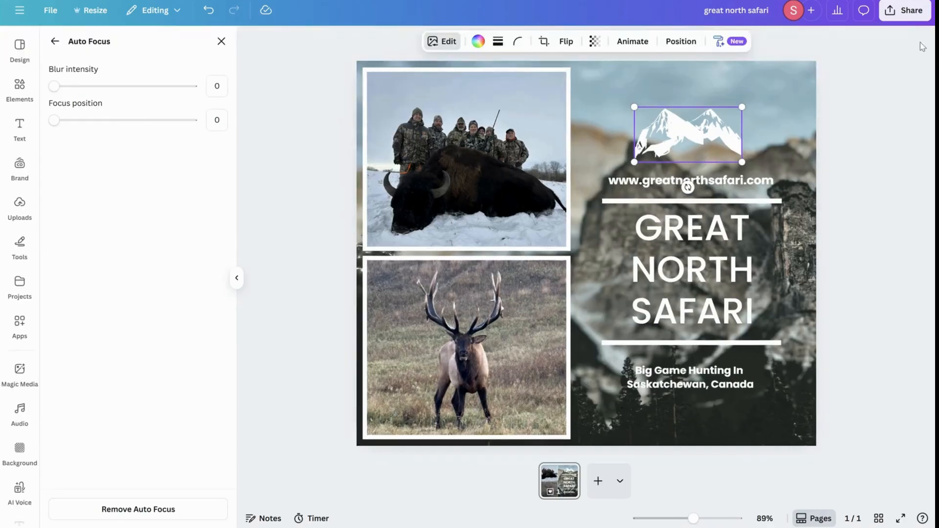
{"action": "left_click", "coordinate": [478, 42]}
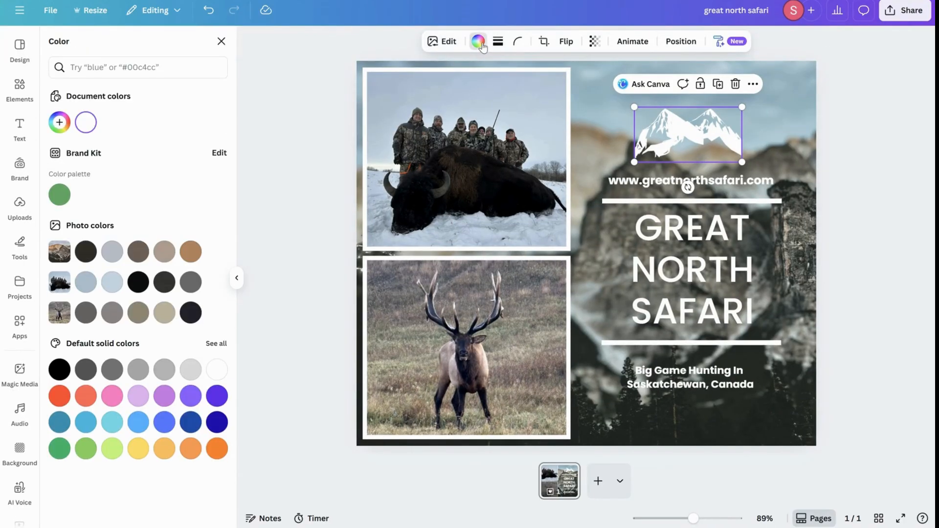
{"action": "left_click", "coordinate": [164, 253]}
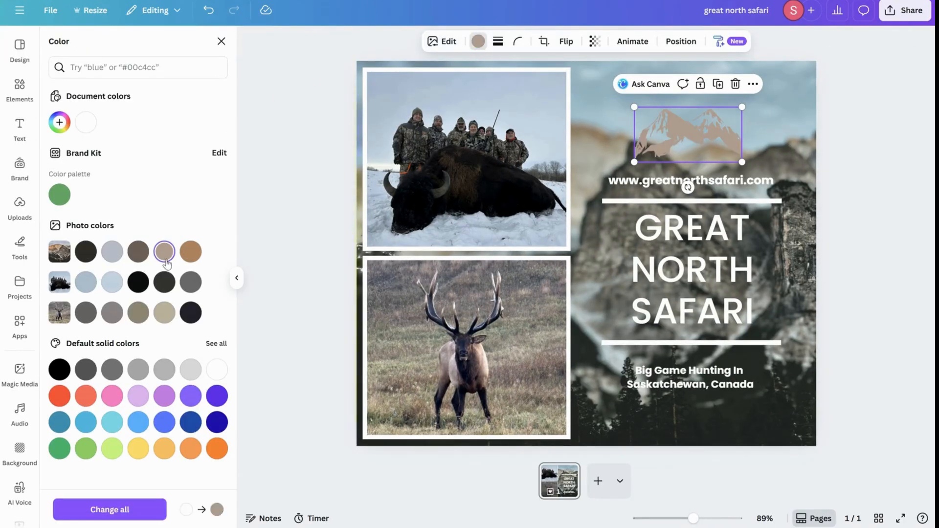
{"action": "left_click", "coordinate": [217, 372]}
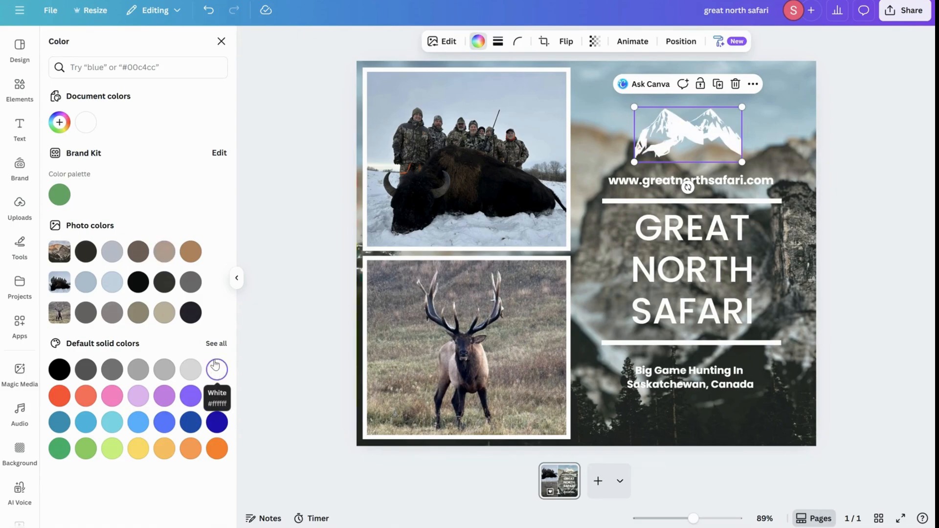
- Set the mountain graphic to the custom light grey #EAEAEA and undo the accidental shift of the website text
{"action": "left_click", "coordinate": [215, 344]}
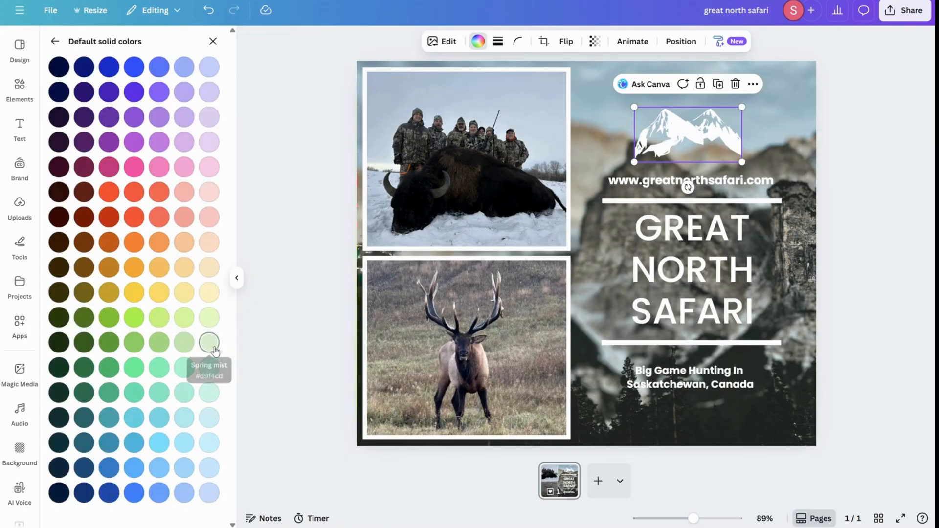
{"action": "left_click", "coordinate": [55, 41]}
{"action": "left_click", "coordinate": [60, 122]}
{"action": "left_click_drag", "start_coordinate": [62, 155], "coordinate": [40, 154]}
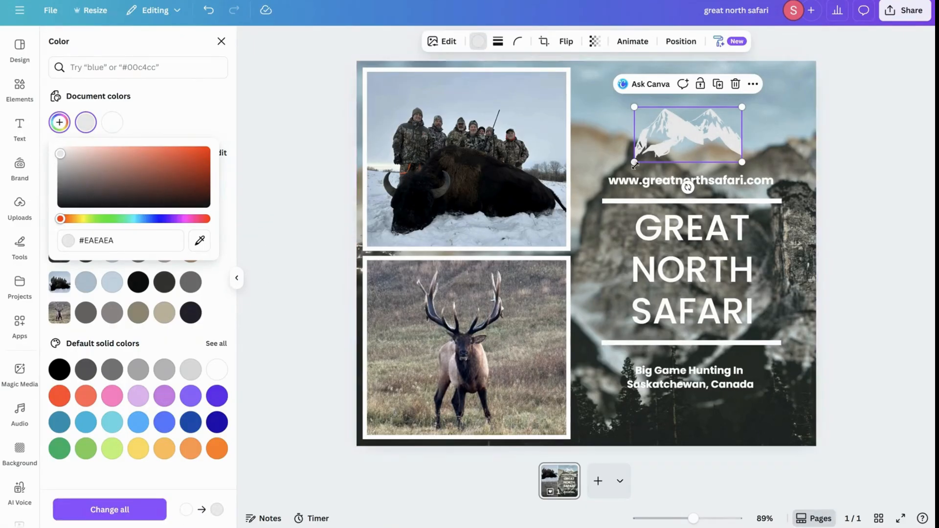
{"action": "left_click", "coordinate": [630, 188]}
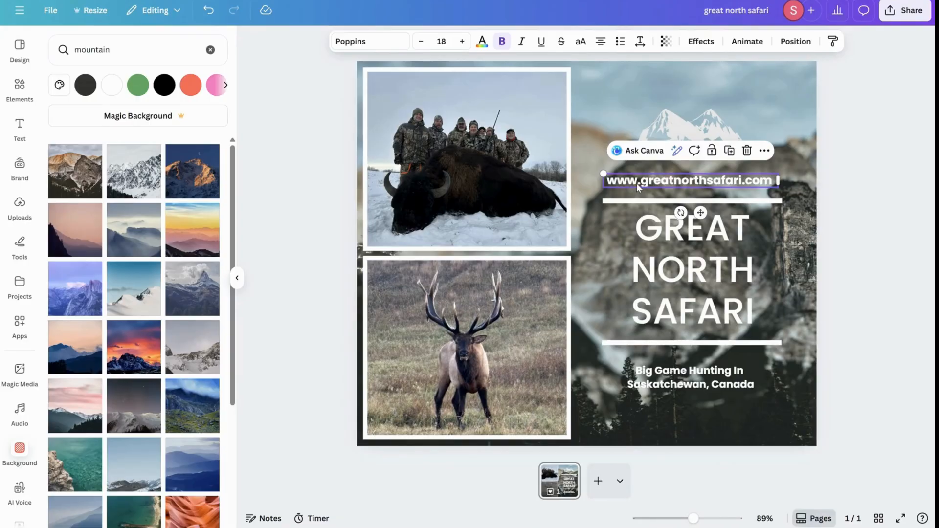
{"action": "key", "text": "ctrl+z"}
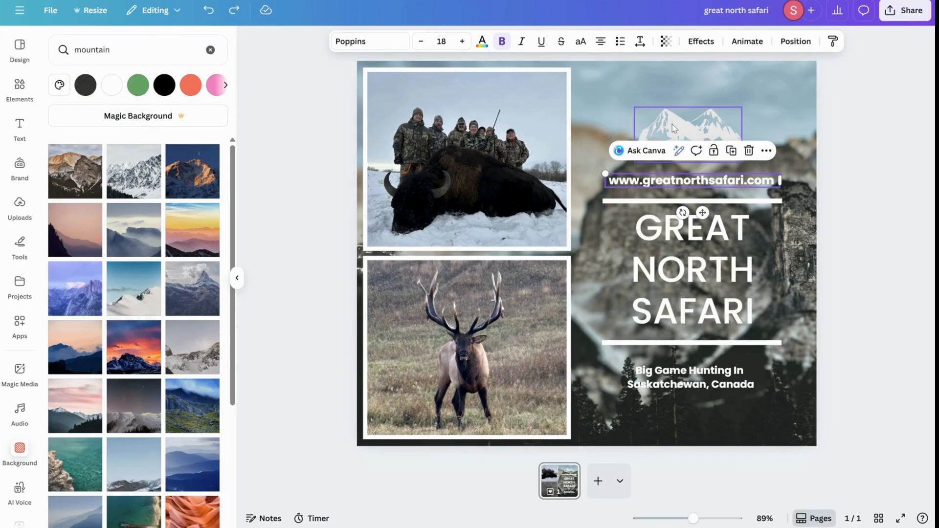
- Open the design styles and try the black, blue and grey color palette on the post
{"action": "left_click", "coordinate": [687, 137]}
{"action": "left_click", "coordinate": [211, 49]}
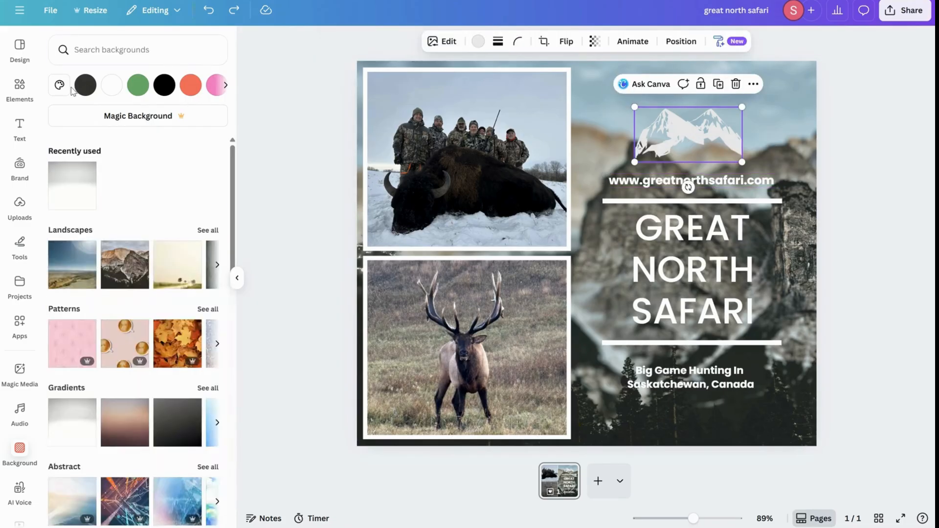
{"action": "left_click", "coordinate": [21, 92]}
{"action": "left_click", "coordinate": [22, 62]}
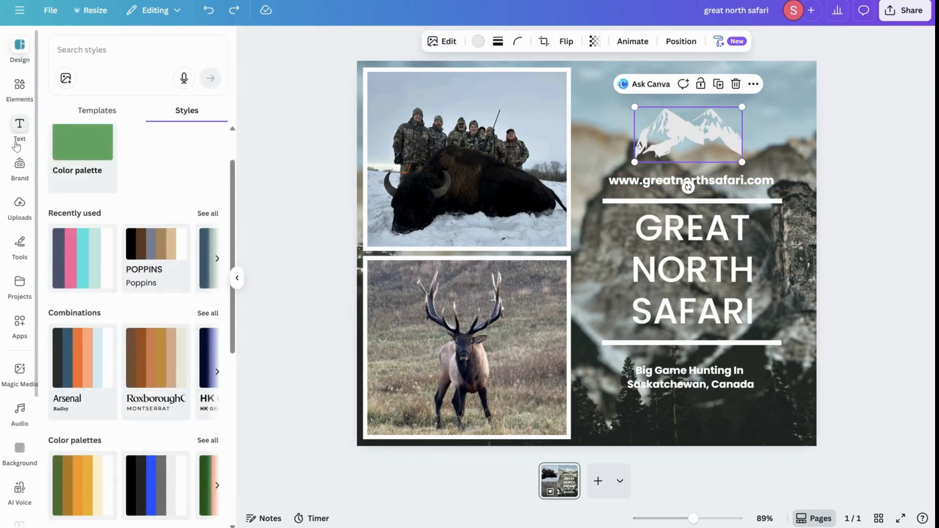
{"action": "scroll", "coordinate": [156, 220], "scroll_direction": "down", "scroll_amount": 3}
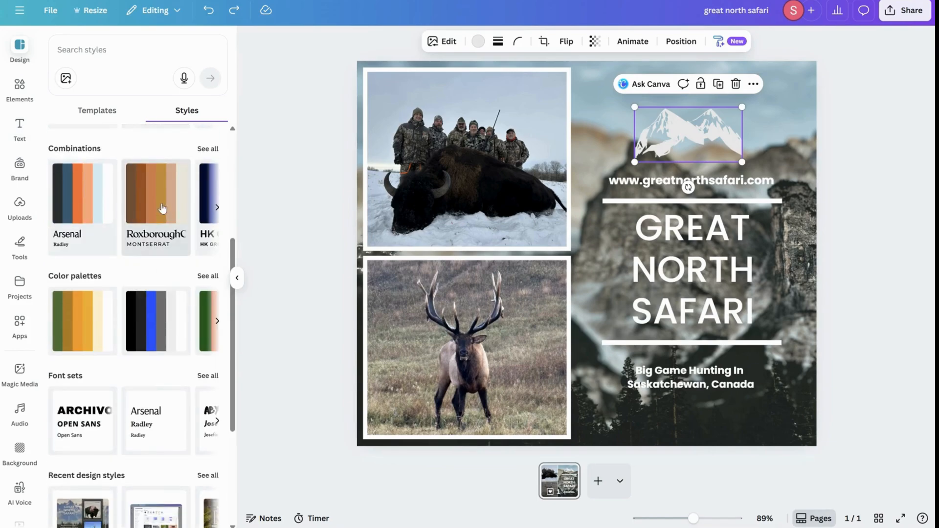
{"action": "left_click", "coordinate": [146, 321]}
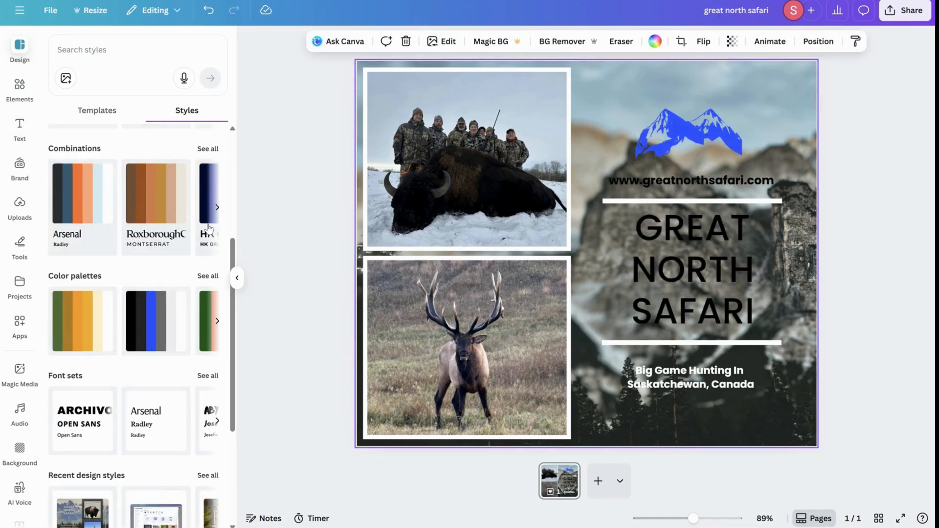
- Try the HK Grotesk style combination and the green and pink color palette on the post
{"action": "left_click", "coordinate": [204, 198]}
{"action": "scroll", "coordinate": [141, 291], "scroll_direction": "down", "scroll_amount": 1}
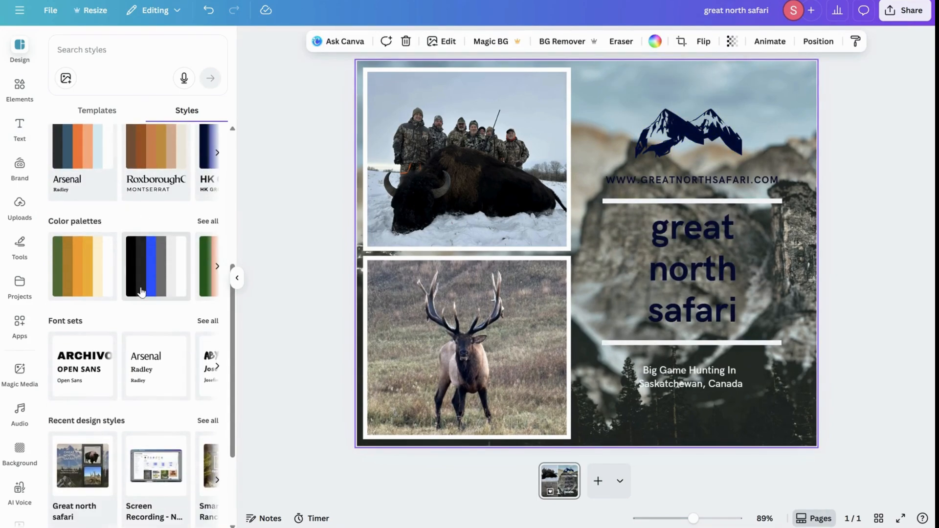
{"action": "left_click", "coordinate": [205, 267]}
{"action": "scroll", "coordinate": [140, 329], "scroll_direction": "down", "scroll_amount": 3}
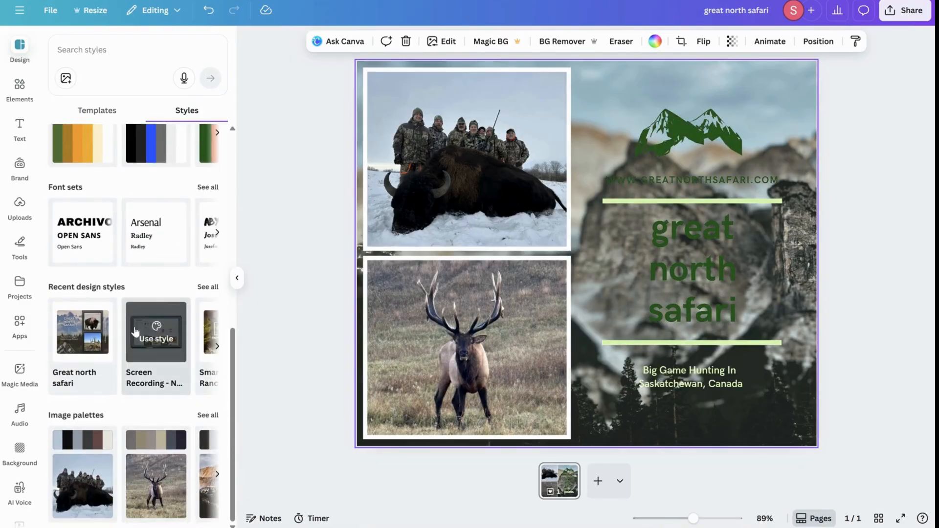
{"action": "scroll", "coordinate": [144, 318], "scroll_direction": "up", "scroll_amount": 5}
{"action": "scroll", "coordinate": [146, 315], "scroll_direction": "up", "scroll_amount": 3}
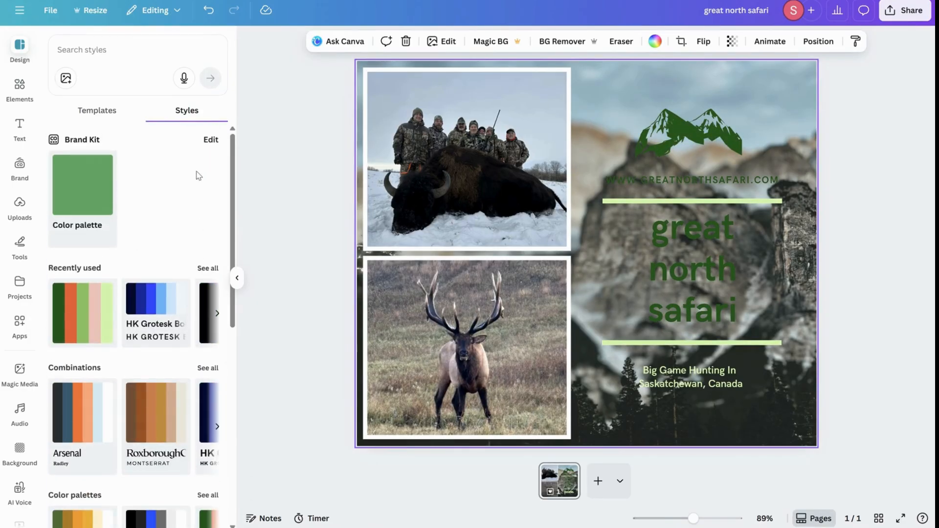
- Show all style combinations, try the Cardo and Didact Gothic one, and browse further options
{"action": "scroll", "coordinate": [191, 251], "scroll_direction": "down", "scroll_amount": 3}
{"action": "left_click", "coordinate": [208, 204]}
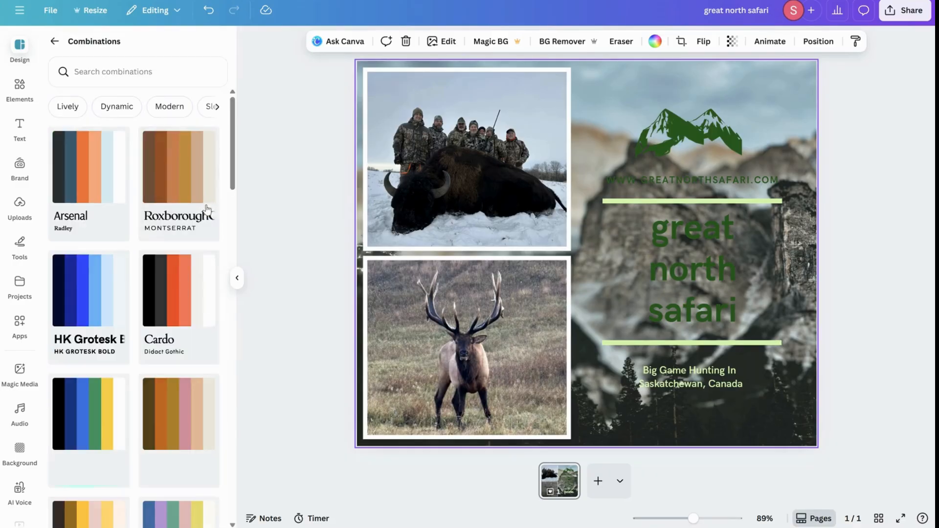
{"action": "left_click", "coordinate": [164, 296]}
{"action": "scroll", "coordinate": [163, 295], "scroll_direction": "down", "scroll_amount": 3}
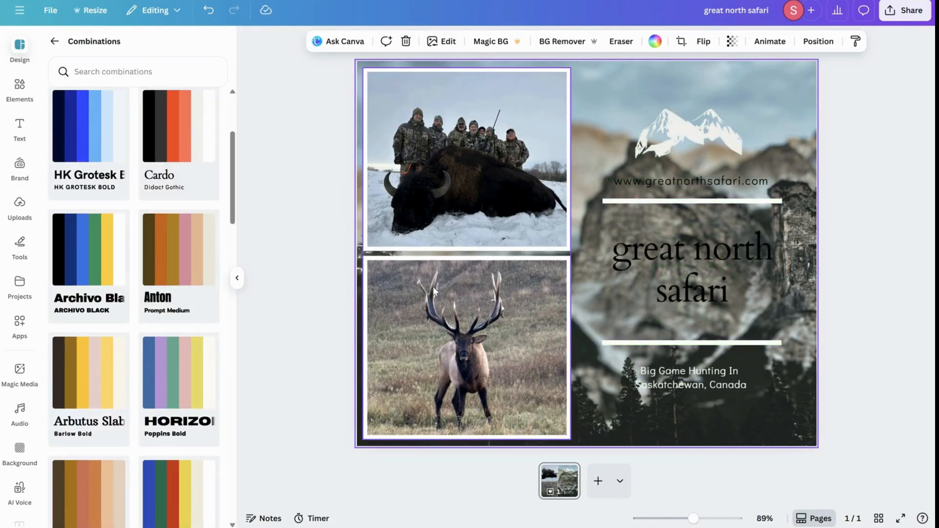
{"action": "scroll", "coordinate": [153, 292], "scroll_direction": "down", "scroll_amount": 5}
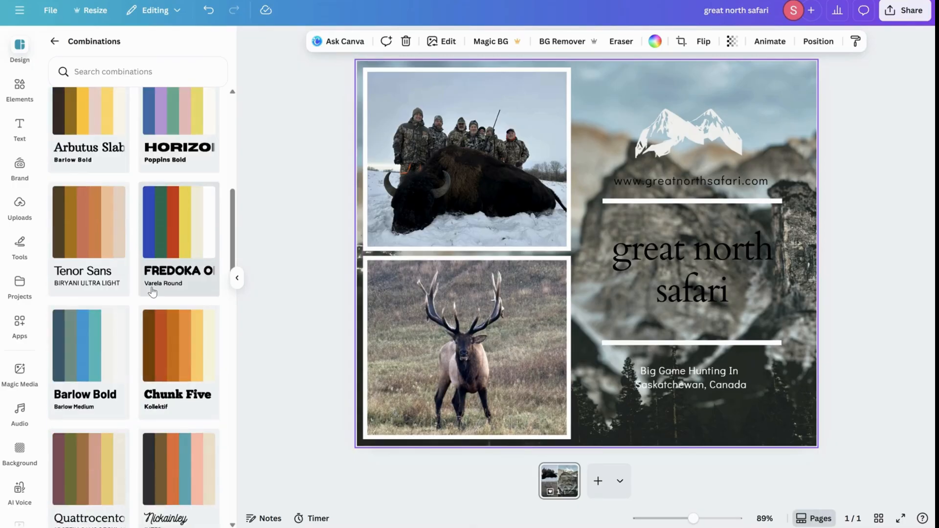
{"action": "scroll", "coordinate": [93, 249], "scroll_direction": "up", "scroll_amount": 8}
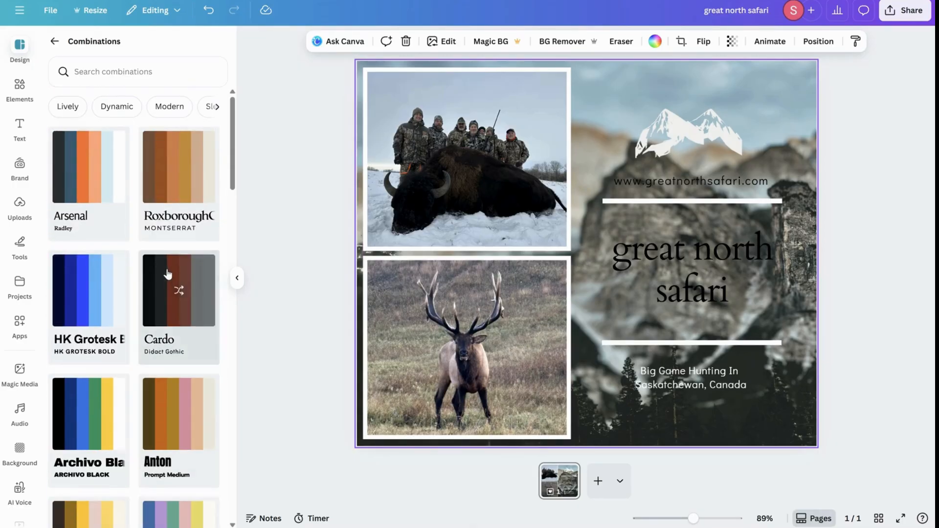
- Reapply the Cardo combination and compare it with the HK Grotesk and Tenor Sans combinations
{"action": "left_click", "coordinate": [172, 273]}
{"action": "left_click", "coordinate": [71, 296]}
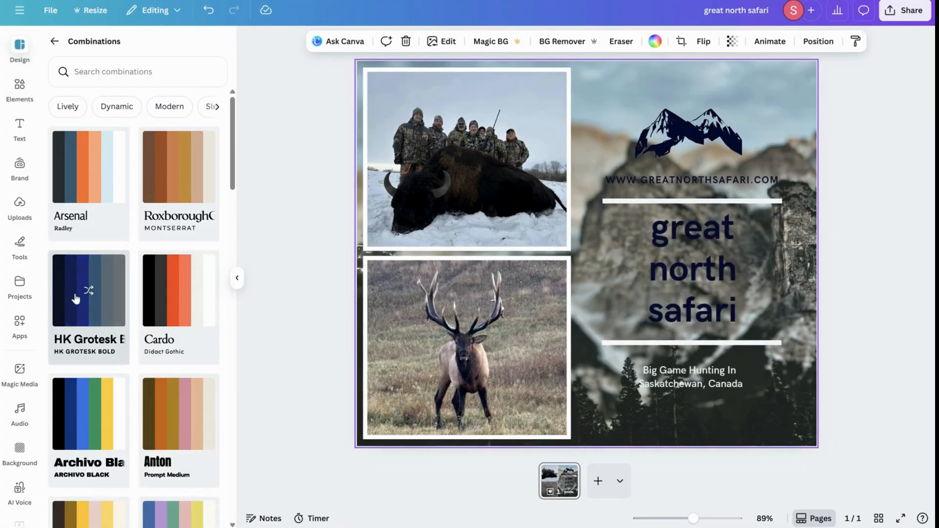
{"action": "scroll", "coordinate": [78, 303], "scroll_direction": "down", "scroll_amount": 6}
{"action": "left_click", "coordinate": [90, 315]}
{"action": "scroll", "coordinate": [93, 304], "scroll_direction": "down", "scroll_amount": 8}
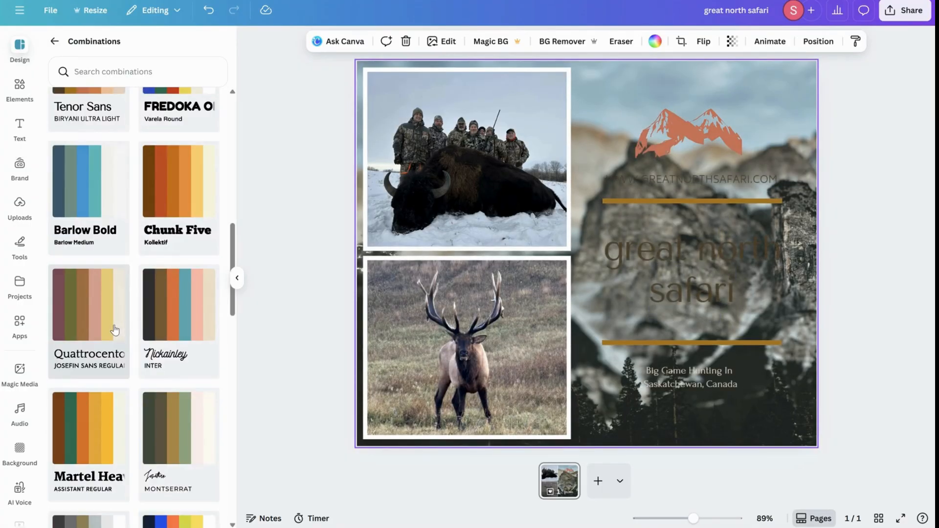
- Try the Quattrocento, Martel and Bodoni FLF style combinations on the post
{"action": "left_click", "coordinate": [102, 292]}
{"action": "left_click", "coordinate": [97, 420]}
{"action": "scroll", "coordinate": [105, 391], "scroll_direction": "down", "scroll_amount": 2}
{"action": "scroll", "coordinate": [111, 372], "scroll_direction": "down", "scroll_amount": 3}
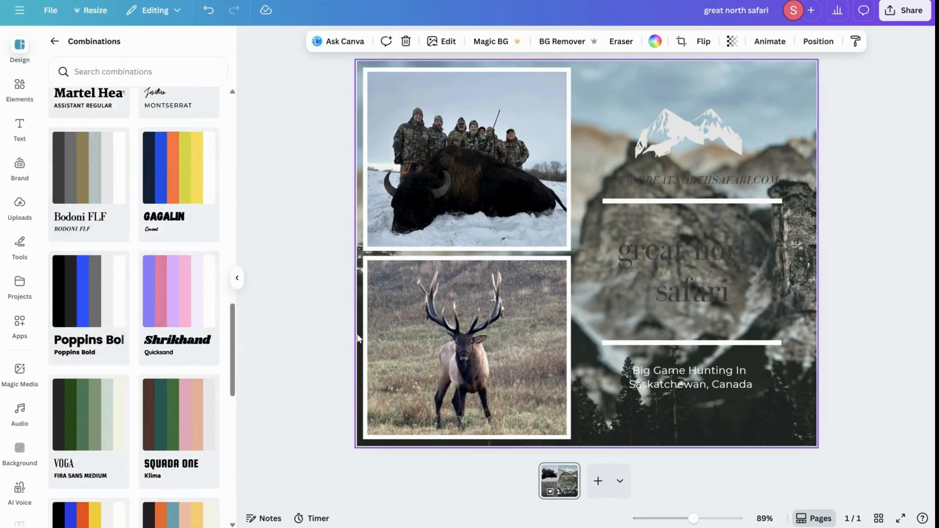
- Browse further style combinations and try the Homemade with Kollektif and the Suranna combinations on the post
{"action": "scroll", "coordinate": [170, 370], "scroll_direction": "down", "scroll_amount": 10}
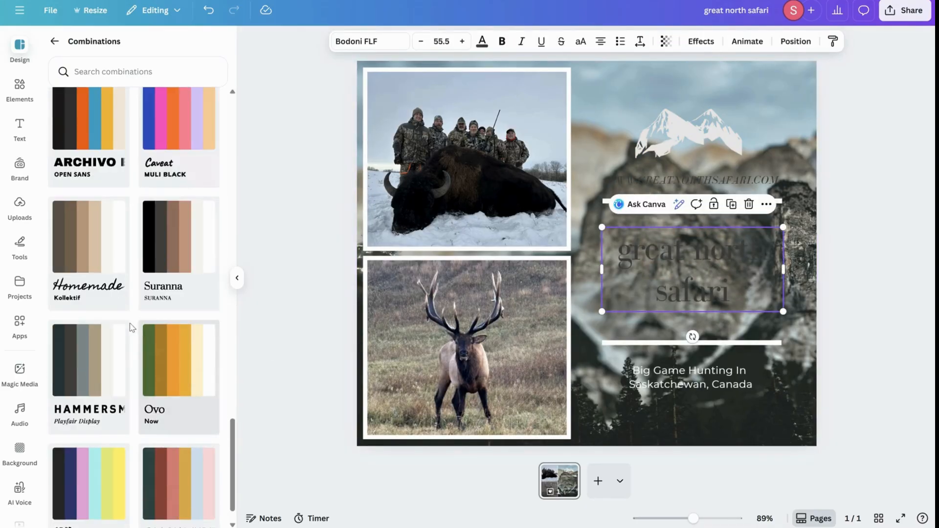
{"action": "left_click", "coordinate": [95, 258]}
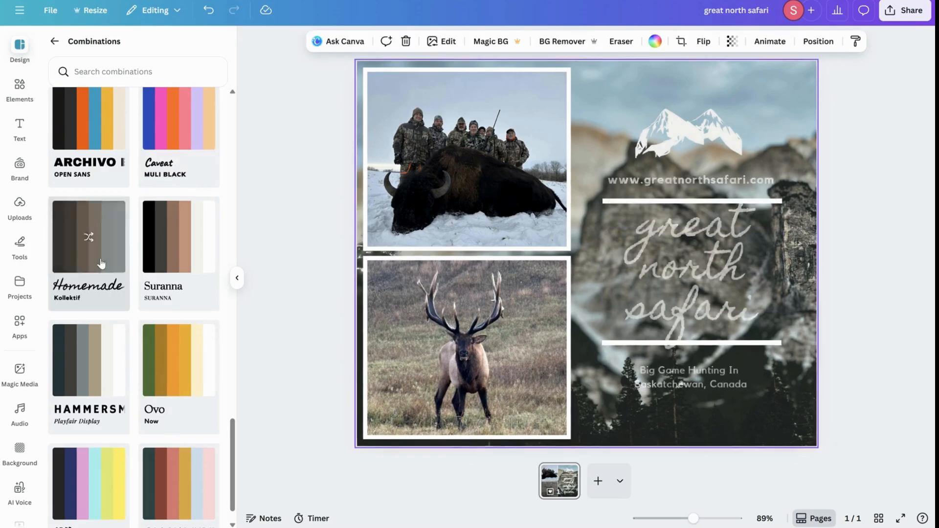
{"action": "left_click", "coordinate": [199, 267]}
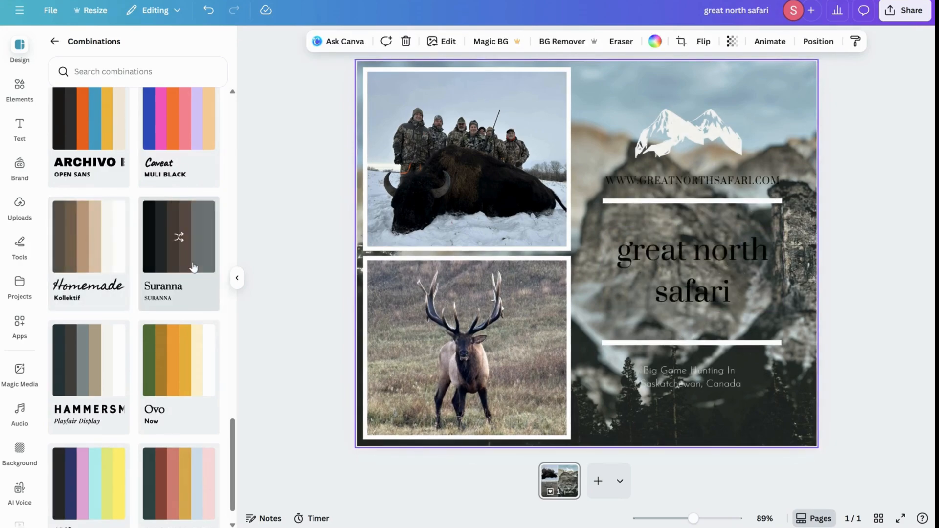
- Apply the Hammersmith and Playfair Display style combination to the post
{"action": "left_click", "coordinate": [72, 356]}
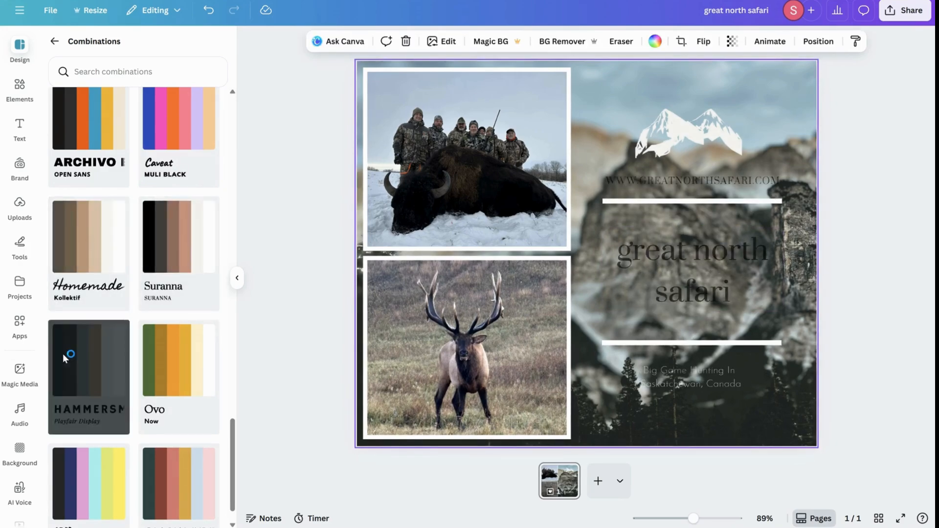
{"action": "scroll", "coordinate": [72, 356], "scroll_direction": "down", "scroll_amount": 1}
{"action": "scroll", "coordinate": [84, 357], "scroll_direction": "down", "scroll_amount": 1}
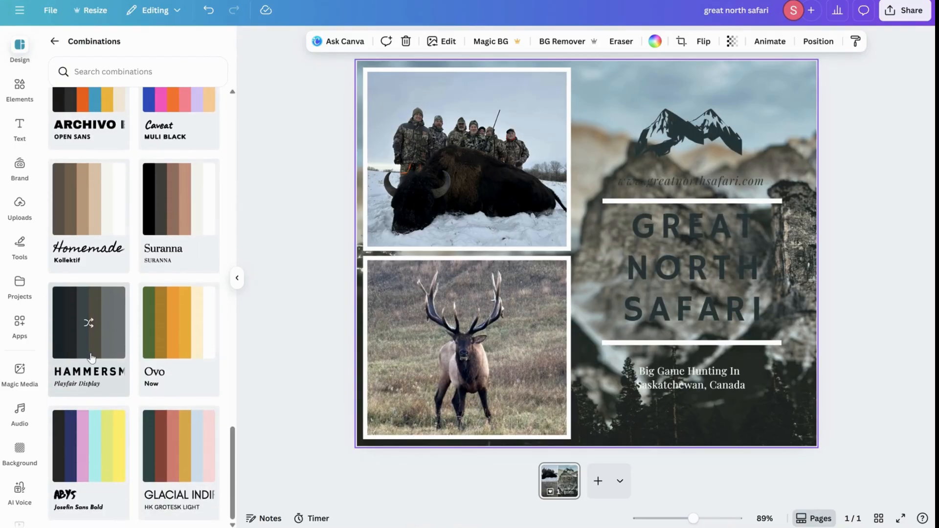
- Lighten the web address text and set the GREAT NORTH SAFARI title's text color to light grey #E1E2E3
{"action": "left_click", "coordinate": [743, 185]}
{"action": "left_click", "coordinate": [481, 41]}
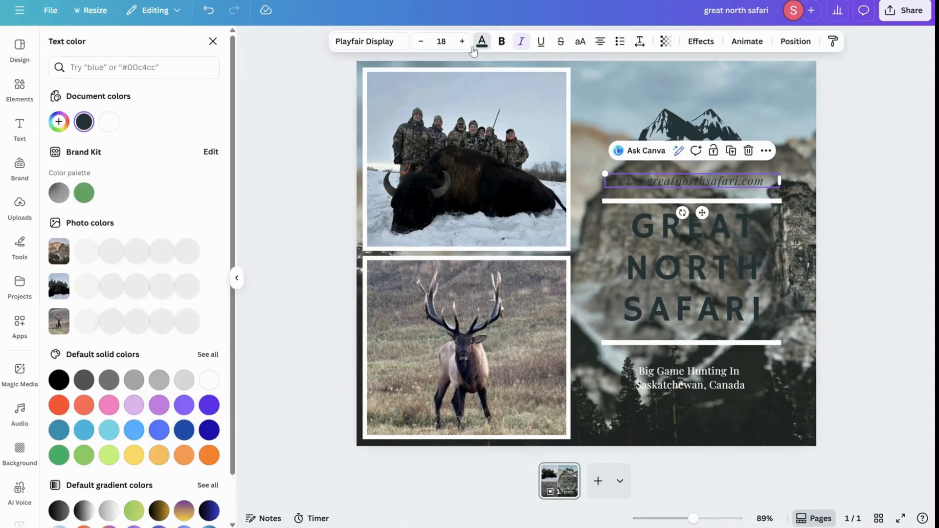
{"action": "left_click", "coordinate": [624, 264]}
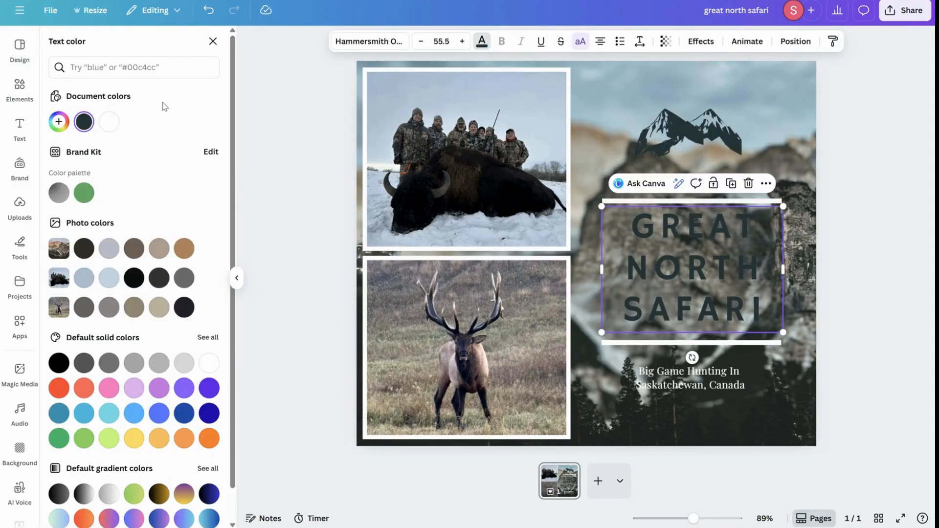
{"action": "left_click", "coordinate": [60, 122]}
{"action": "left_click_drag", "start_coordinate": [105, 230], "coordinate": [61, 181]}
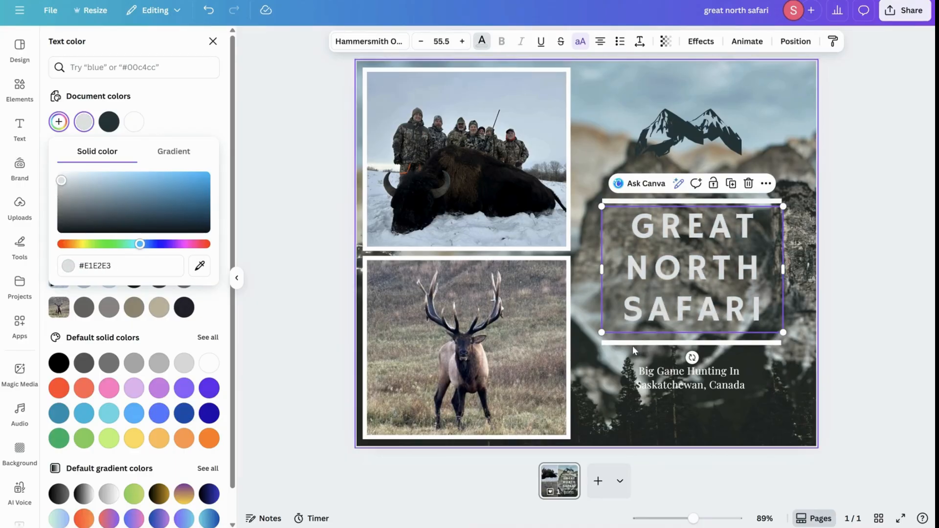
- Make the "Big Game Hunting In Saskatchewan, Canada" tagline bold
{"action": "left_click", "coordinate": [651, 376]}
{"action": "left_click", "coordinate": [502, 42]}
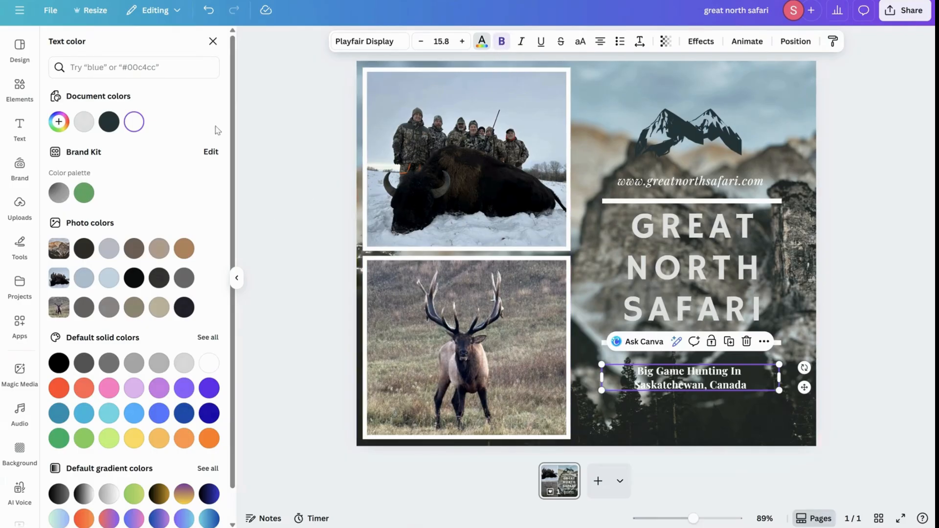
- Try the Arial Nova, Raleway and Public Sans fonts on the tagline and return it to Playfair Display
{"action": "left_click", "coordinate": [370, 41]}
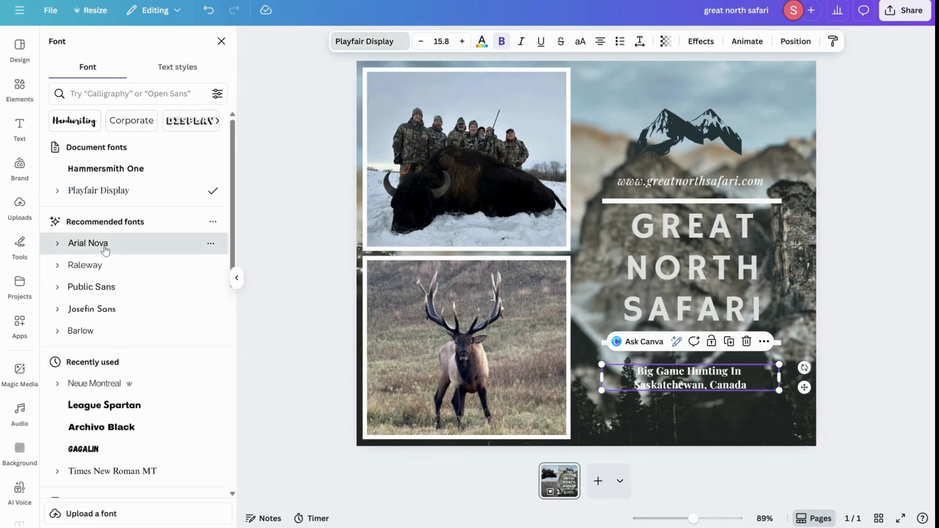
{"action": "left_click", "coordinate": [104, 247]}
{"action": "left_click", "coordinate": [101, 266]}
{"action": "left_click", "coordinate": [100, 286]}
{"action": "left_click", "coordinate": [101, 191]}
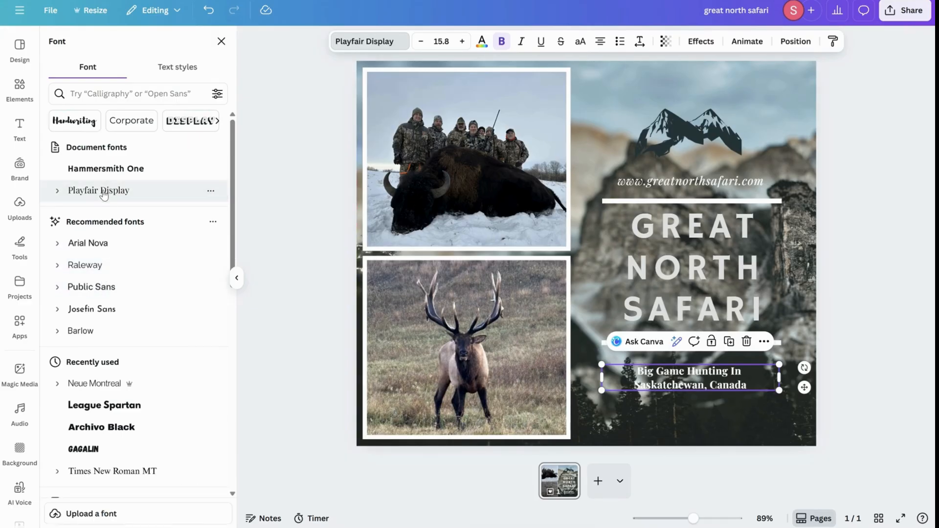
{"action": "left_click", "coordinate": [325, 279]}
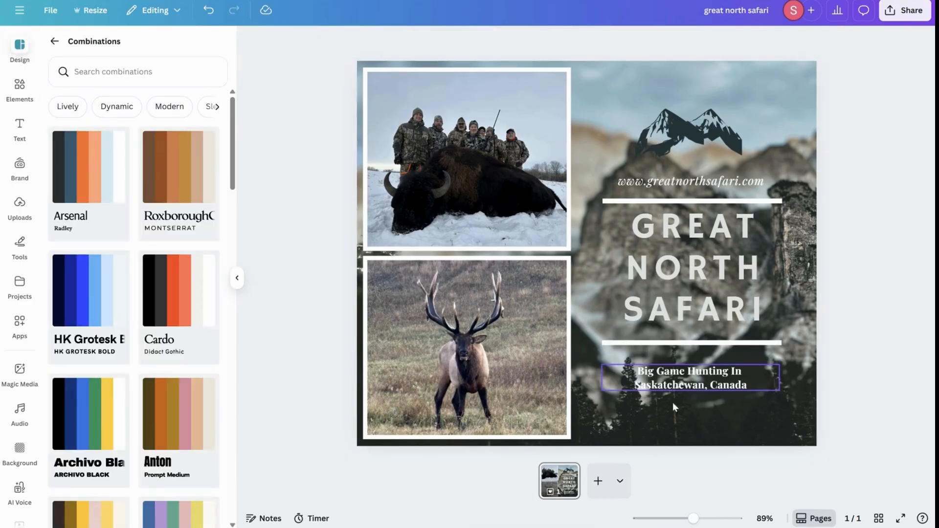
- Set the focus position of the mountain background's Auto Focus effect to 20.5
{"action": "left_click", "coordinate": [620, 105]}
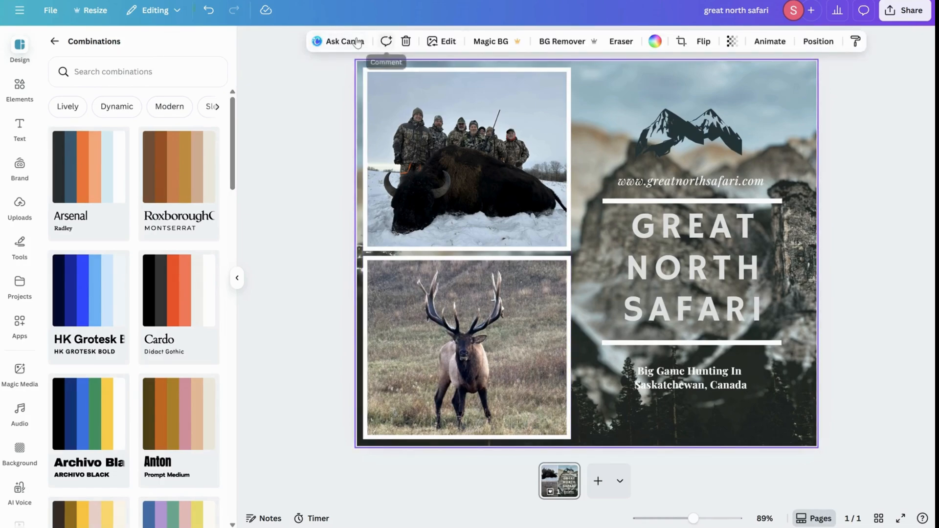
{"action": "left_click", "coordinate": [442, 41]}
{"action": "scroll", "coordinate": [167, 355], "scroll_direction": "down", "scroll_amount": 2}
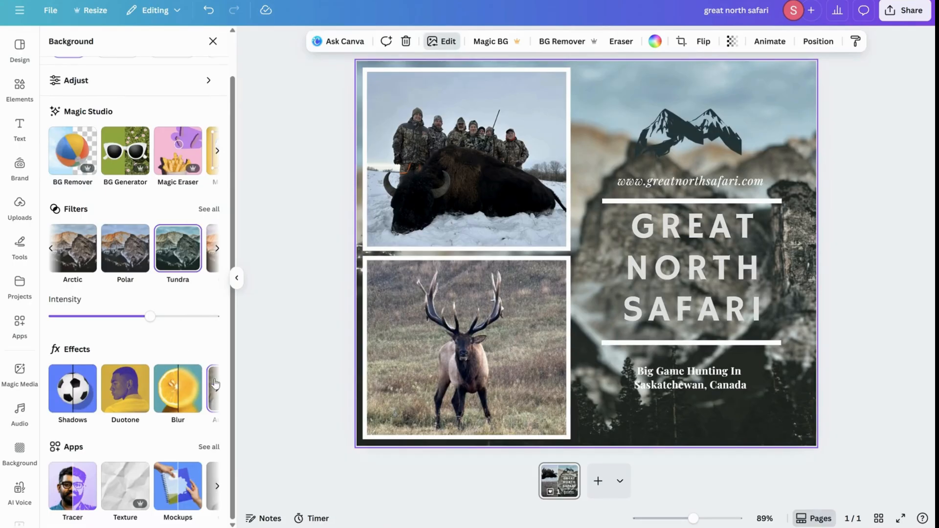
{"action": "left_click", "coordinate": [217, 390]}
{"action": "left_click", "coordinate": [144, 388]}
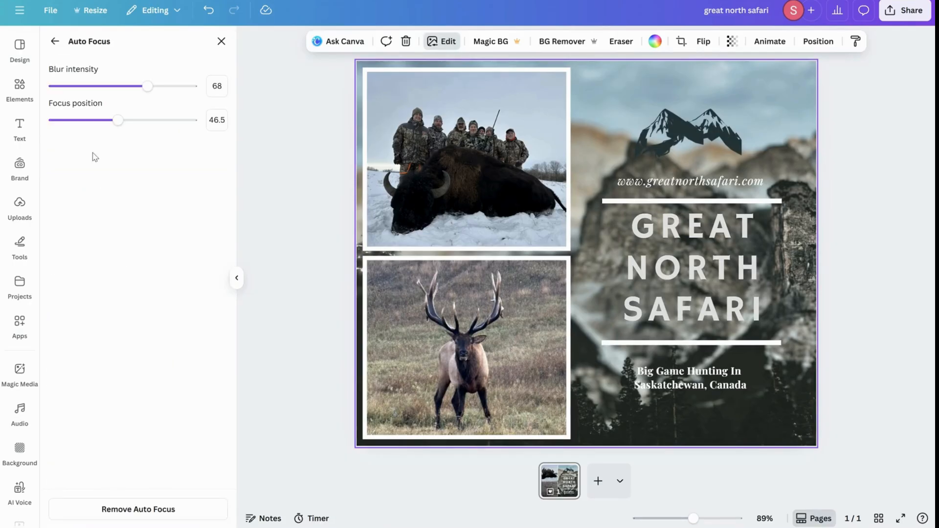
{"action": "left_click_drag", "start_coordinate": [118, 120], "coordinate": [82, 118]}
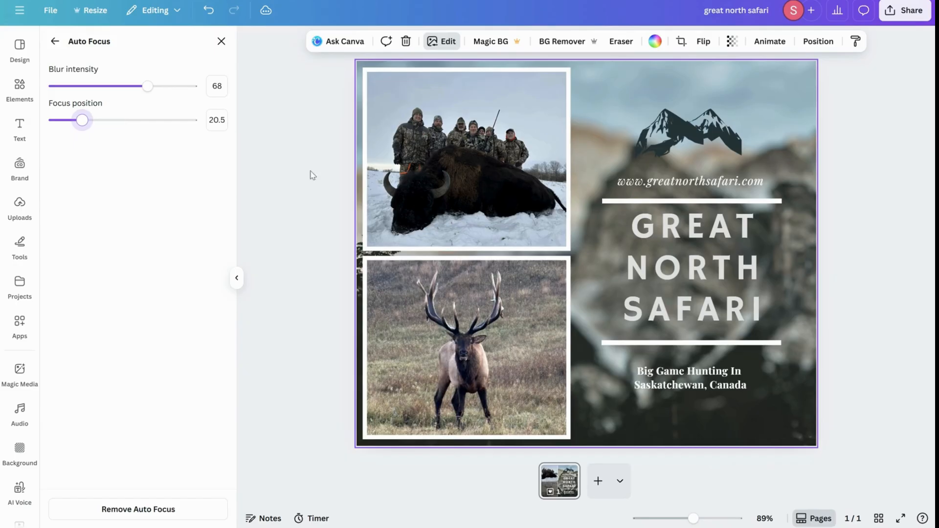
{"action": "left_click", "coordinate": [672, 382]}
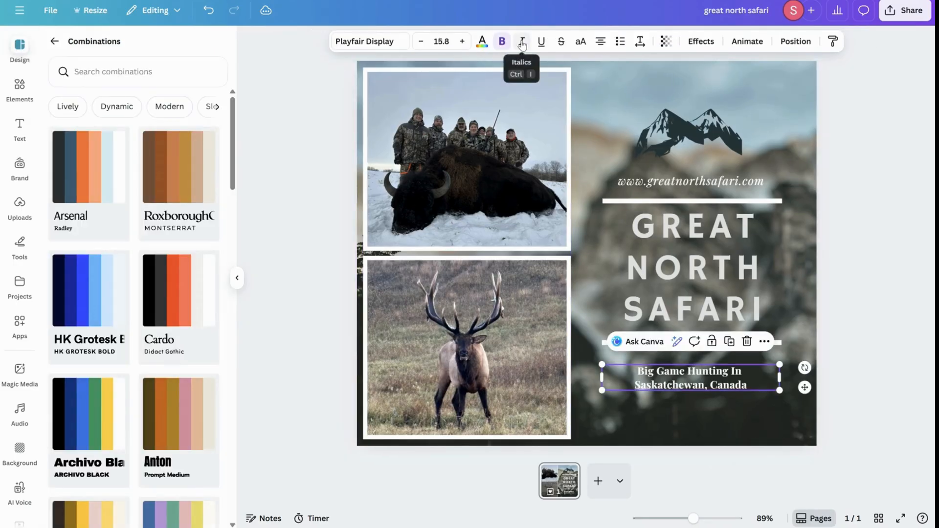
{"action": "left_click", "coordinate": [910, 251]}
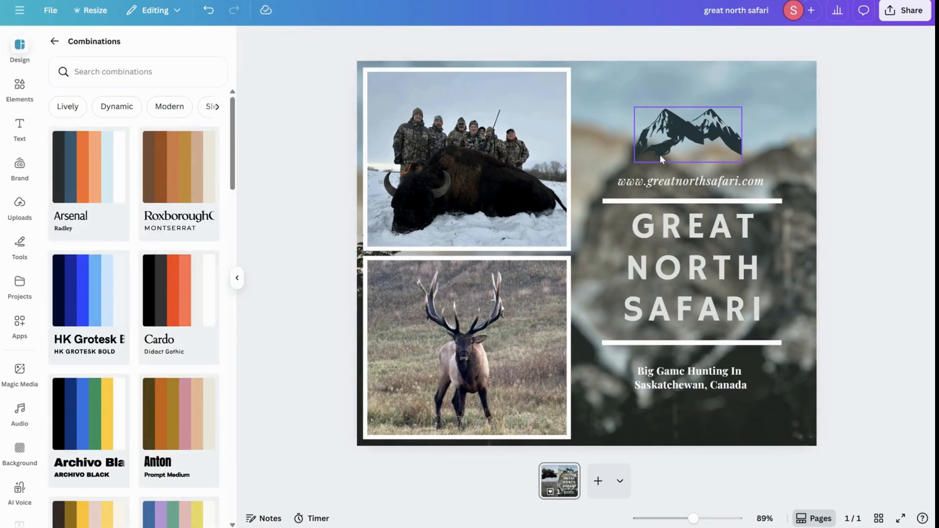
- Recolor the mountain logo above the web address with the light grey document color used by the title
{"action": "left_click", "coordinate": [638, 138]}
{"action": "left_click", "coordinate": [479, 41]}
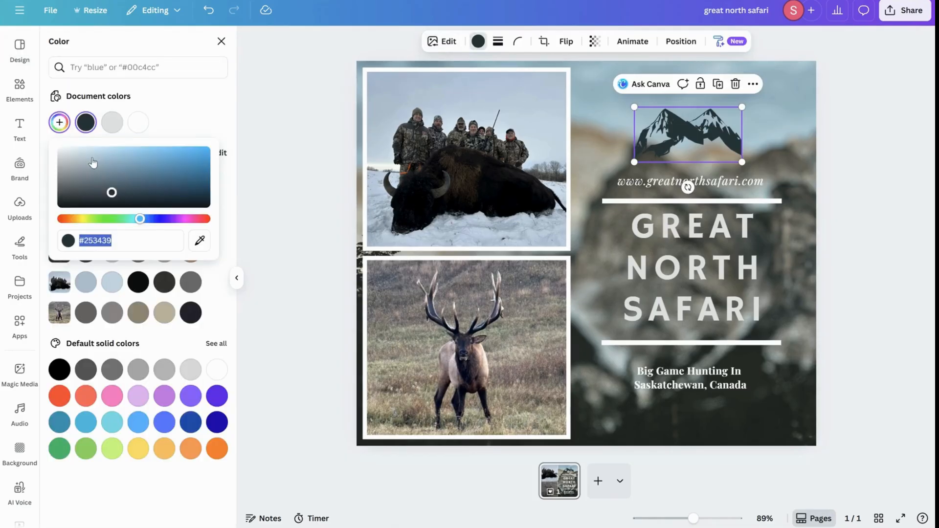
{"action": "left_click", "coordinate": [70, 171]}
{"action": "left_click", "coordinate": [72, 161]}
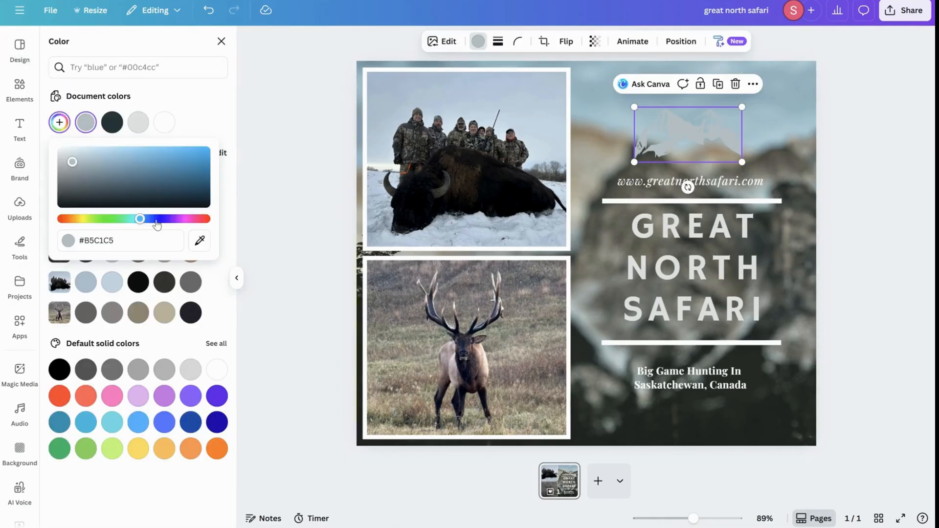
{"action": "left_click", "coordinate": [204, 127]}
{"action": "left_click", "coordinate": [138, 123]}
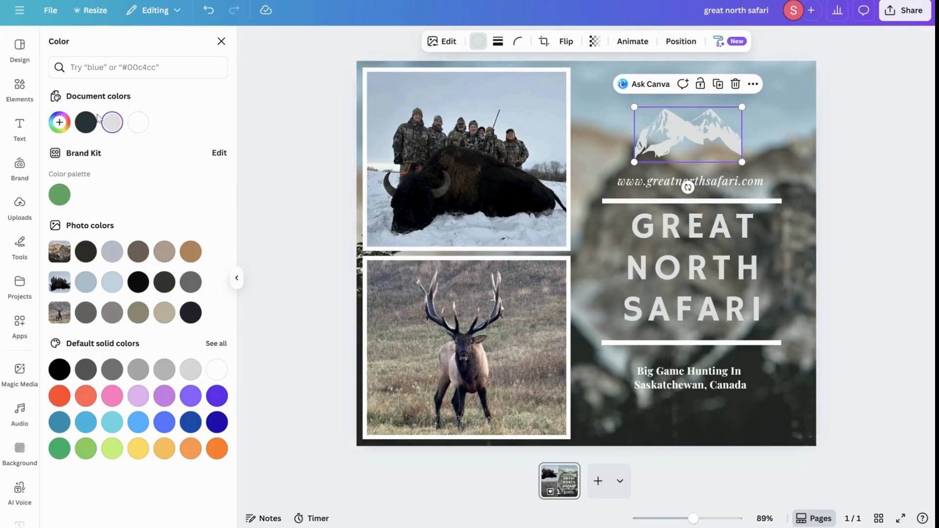
- Lower the intensity of the mountain background's Tundra filter to about a third of its range
{"action": "left_click", "coordinate": [601, 82]}
{"action": "left_click", "coordinate": [431, 42]}
{"action": "scroll", "coordinate": [147, 314], "scroll_direction": "down", "scroll_amount": 1}
{"action": "left_click_drag", "start_coordinate": [150, 318], "coordinate": [109, 315]}
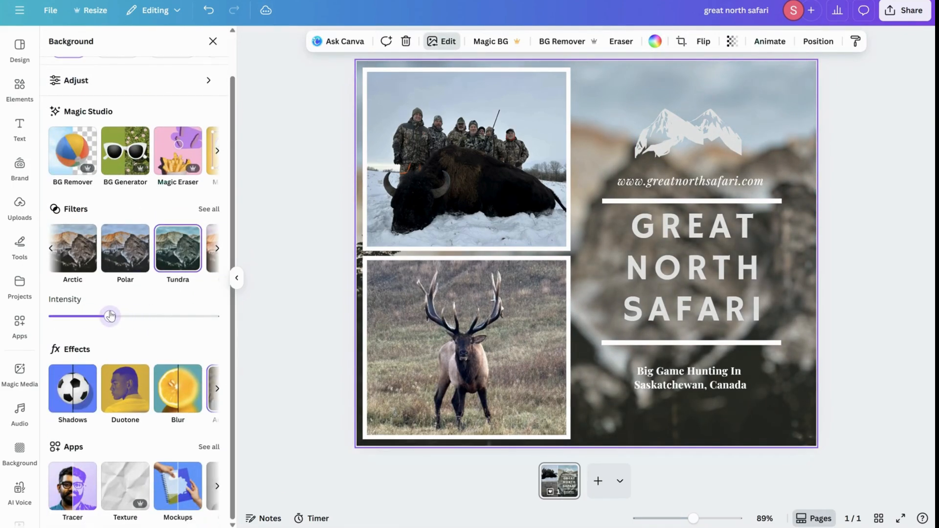
- Add the Auto Focus effect to the elk photo with blur intensity 30 and focus position 6.5
{"action": "left_click", "coordinate": [426, 347]}
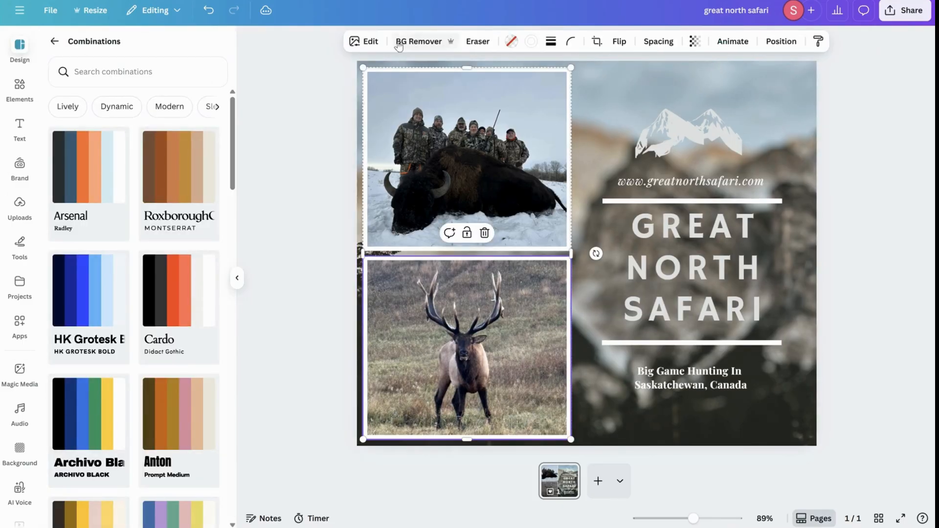
{"action": "left_click", "coordinate": [365, 41]}
{"action": "left_click", "coordinate": [217, 389]}
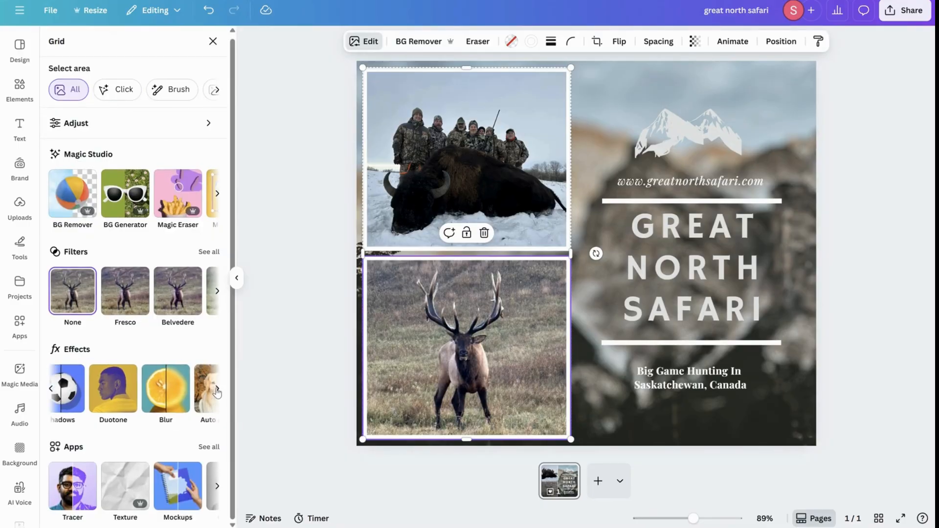
{"action": "left_click", "coordinate": [124, 382]}
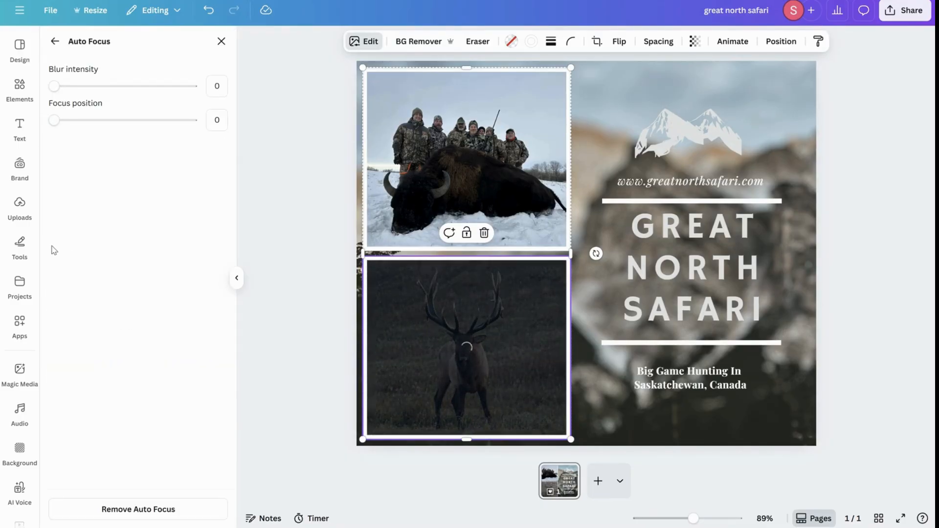
{"action": "left_click_drag", "start_coordinate": [123, 86], "coordinate": [96, 86]}
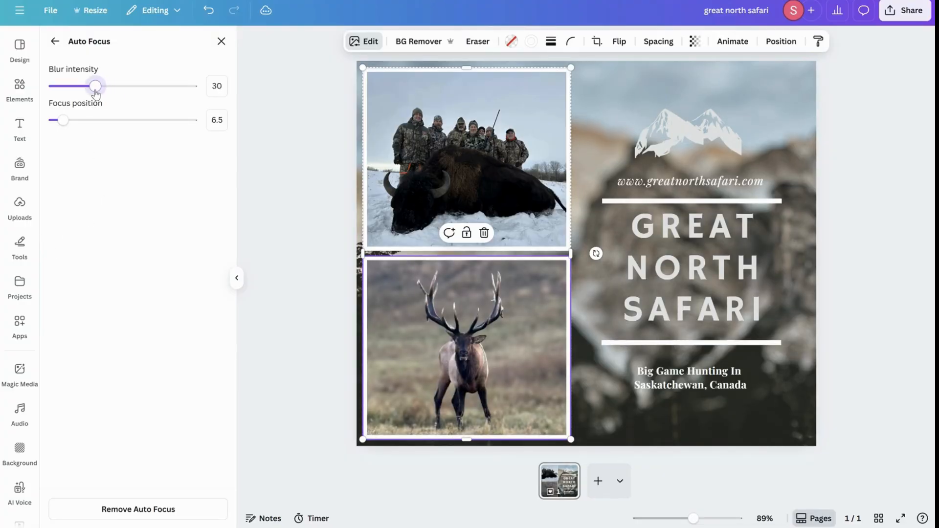
- Set the bison photo's Auto Focus effect to blur intensity 30 and focus position 9.5
{"action": "left_click", "coordinate": [413, 146]}
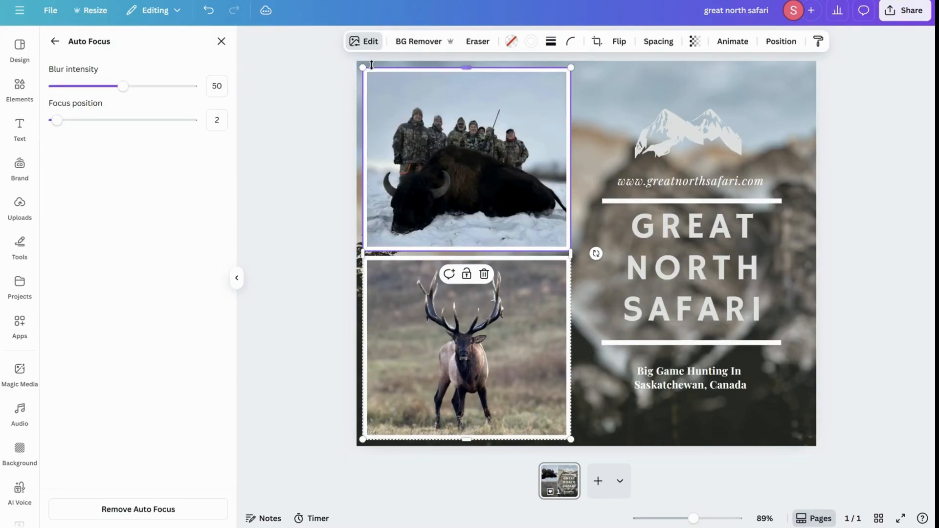
{"action": "left_click_drag", "start_coordinate": [122, 86], "coordinate": [94, 87]}
{"action": "left_click_drag", "start_coordinate": [57, 121], "coordinate": [67, 120]}
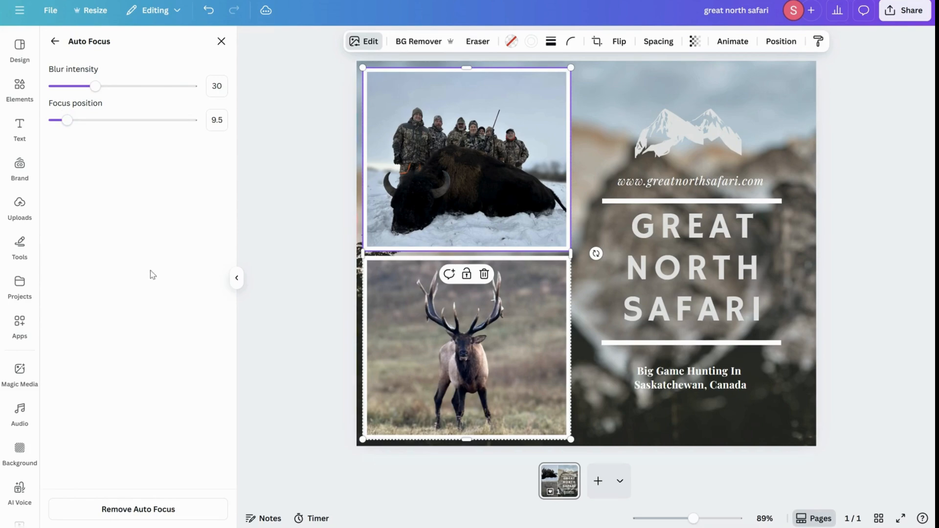
{"action": "left_click", "coordinate": [221, 41]}
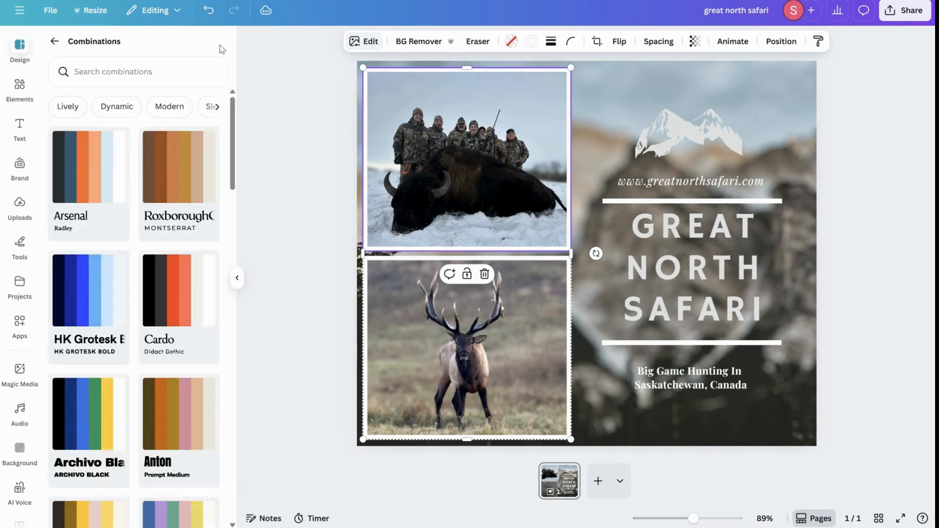
{"action": "left_click", "coordinate": [299, 132]}
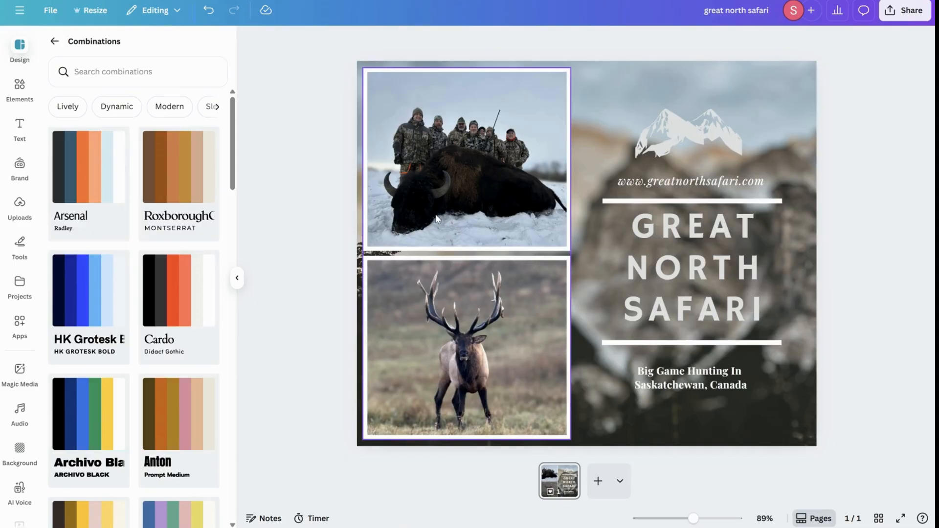
- Try Hammersmith One on the tagline, browse further fonts and change it to Fredoka
{"action": "left_click", "coordinate": [690, 378]}
{"action": "left_click", "coordinate": [364, 41]}
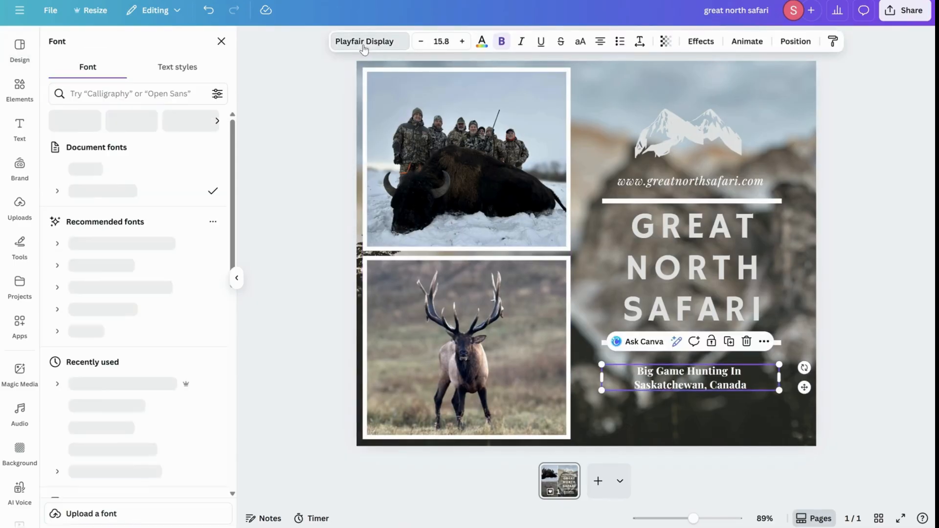
{"action": "left_click", "coordinate": [147, 169]}
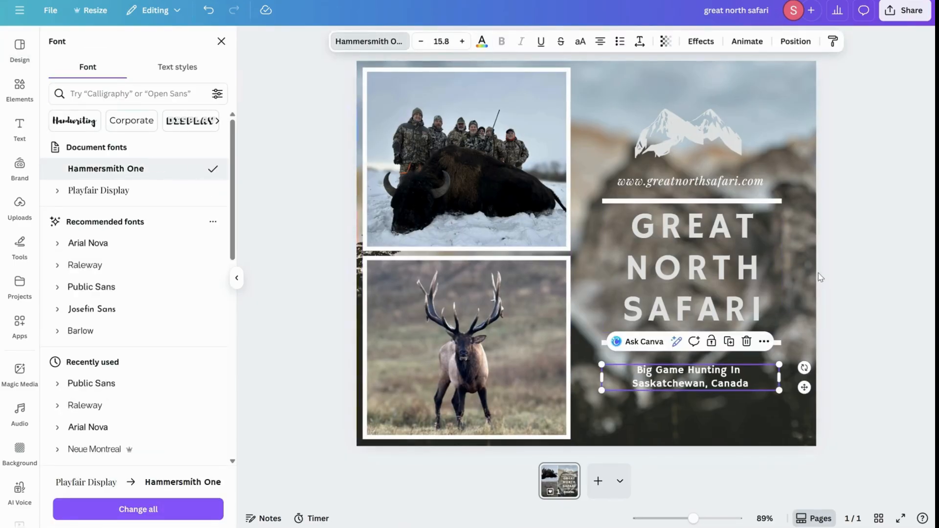
{"action": "scroll", "coordinate": [167, 313], "scroll_direction": "down", "scroll_amount": 1}
{"action": "scroll", "coordinate": [166, 311], "scroll_direction": "down", "scroll_amount": 3}
{"action": "scroll", "coordinate": [112, 337], "scroll_direction": "down", "scroll_amount": 4}
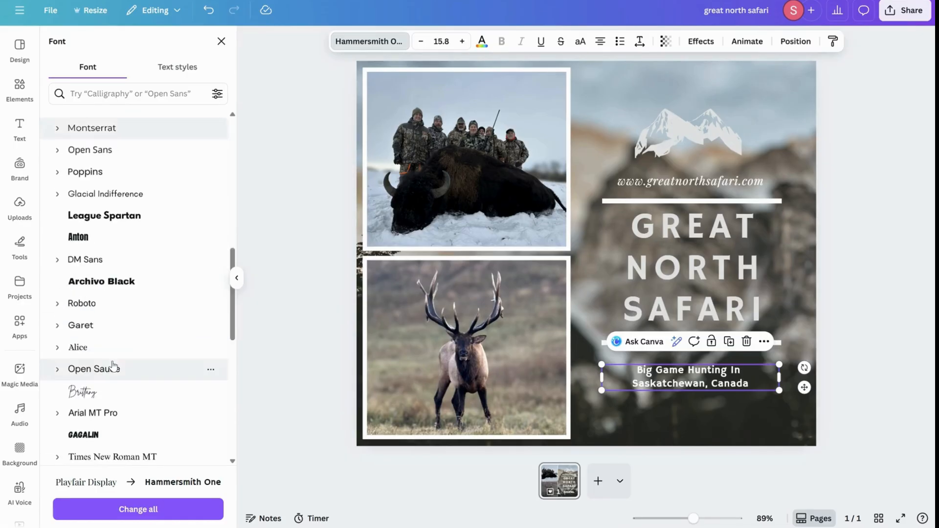
{"action": "scroll", "coordinate": [139, 337], "scroll_direction": "down", "scroll_amount": 6}
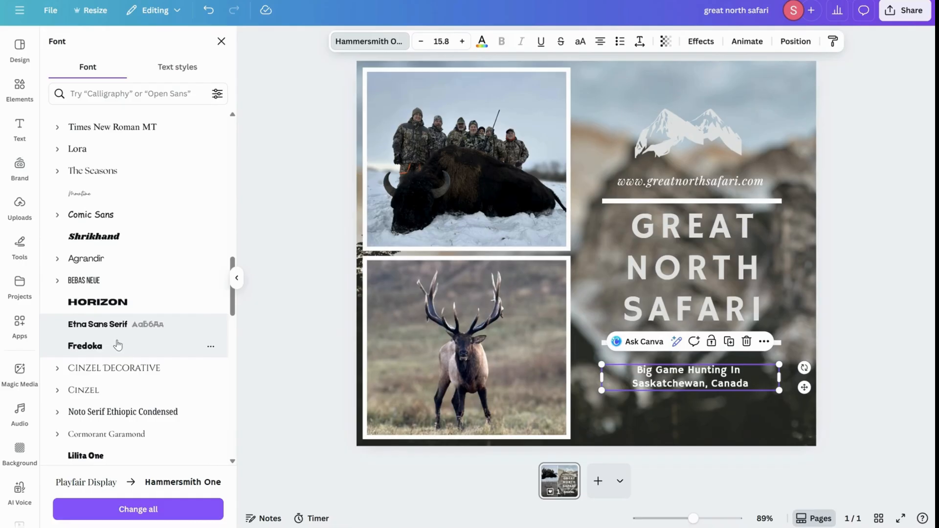
{"action": "left_click", "coordinate": [115, 348]}
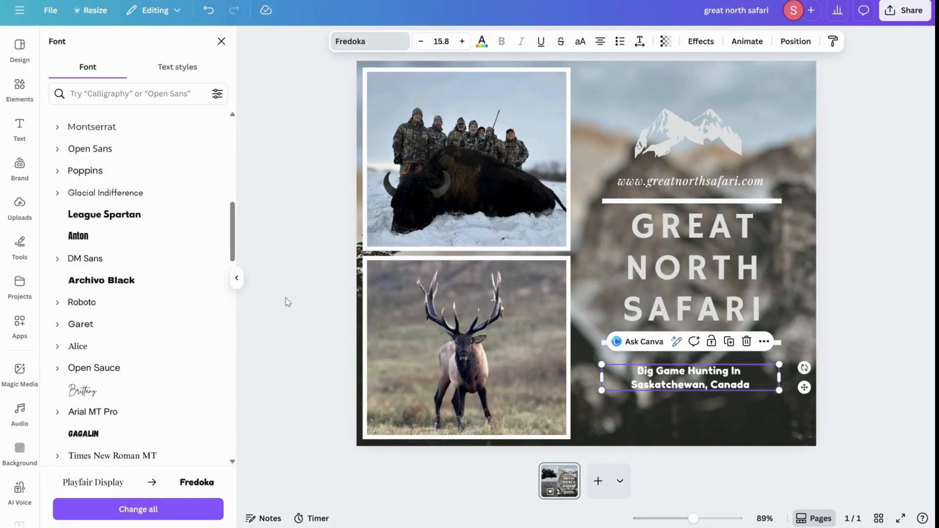
- Make the website address above the Great North Safari title bold
{"action": "left_click", "coordinate": [287, 299]}
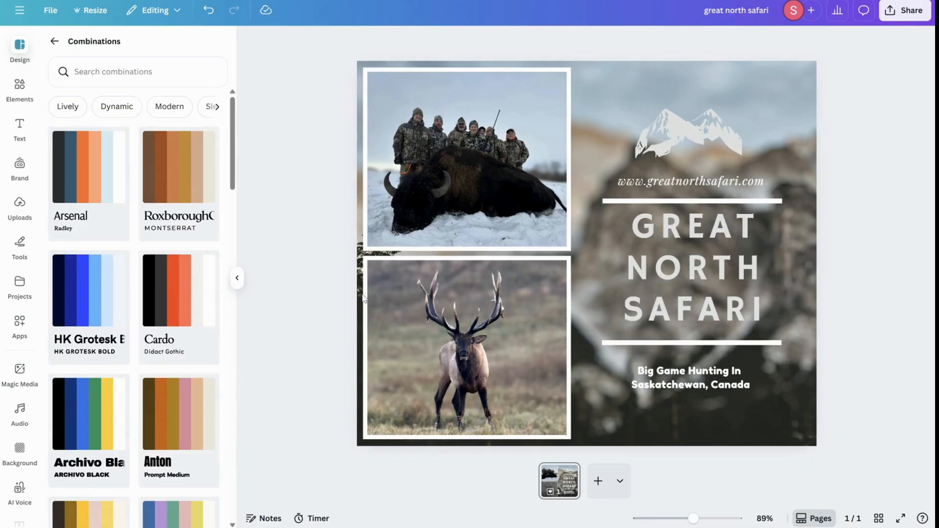
{"action": "left_click", "coordinate": [660, 413]}
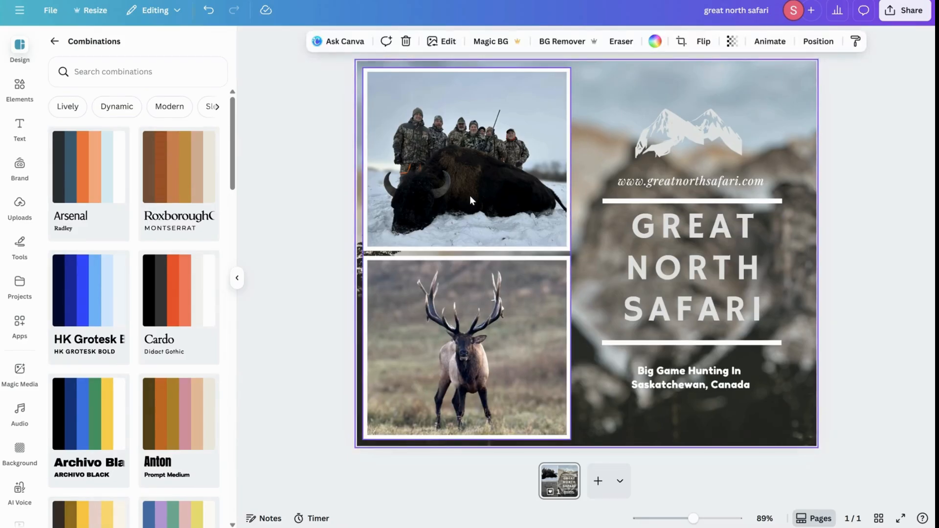
{"action": "left_click", "coordinate": [675, 182]}
{"action": "left_click", "coordinate": [502, 41]}
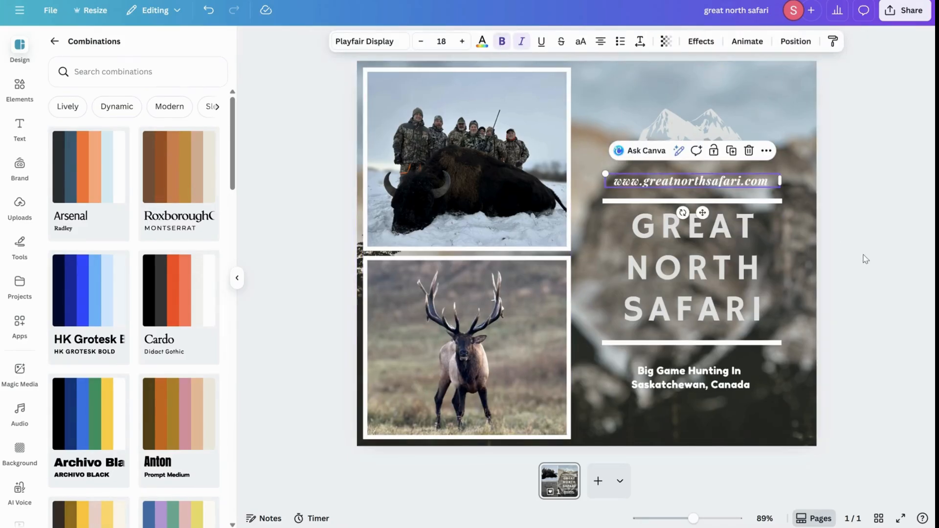
{"action": "left_click", "coordinate": [876, 261]}
- Raise the intensity of the mountain background's Tundra filter to about three quarters of its range
{"action": "left_click", "coordinate": [805, 257]}
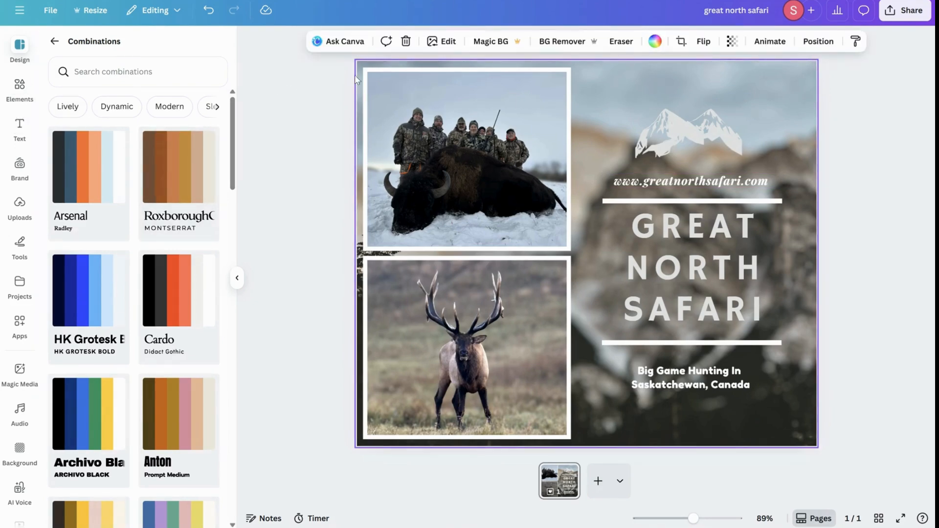
{"action": "left_click", "coordinate": [442, 41]}
{"action": "left_click_drag", "start_coordinate": [113, 362], "coordinate": [177, 362]}
{"action": "left_click", "coordinate": [218, 306]}
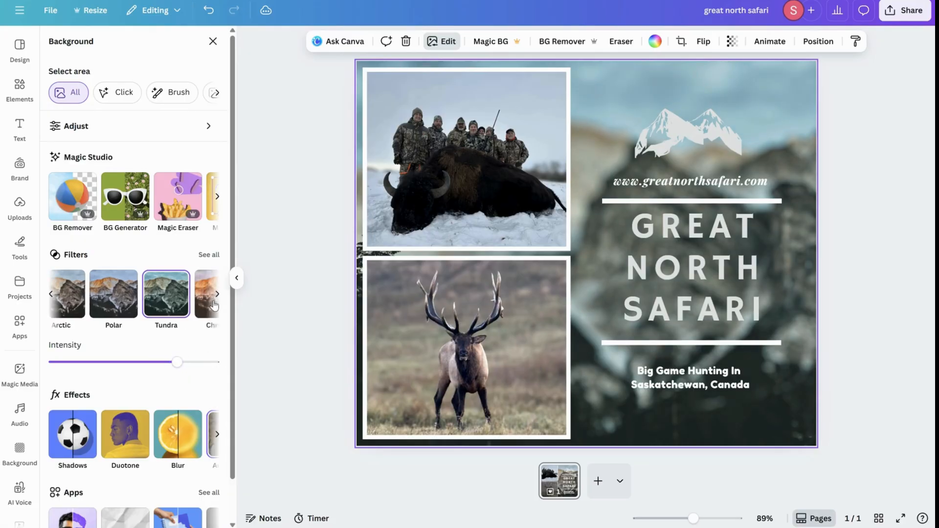
- Lower the blur intensity and focus position of the mountain background's Auto Focus effect
{"action": "scroll", "coordinate": [190, 334], "scroll_direction": "down", "scroll_amount": 1}
{"action": "left_click", "coordinate": [217, 387]}
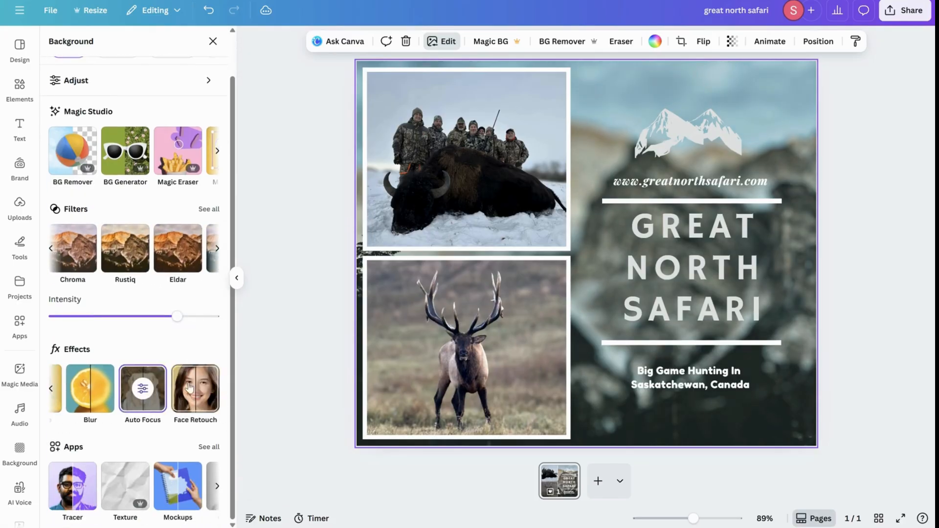
{"action": "left_click", "coordinate": [138, 391]}
{"action": "mouse_move", "coordinate": [82, 121]}
{"action": "left_mouse_down"}
{"action": "mouse_move", "coordinate": [116, 125]}
{"action": "mouse_move", "coordinate": [68, 120]}
{"action": "left_mouse_up"}
{"action": "left_click_drag", "start_coordinate": [147, 87], "coordinate": [101, 93]}
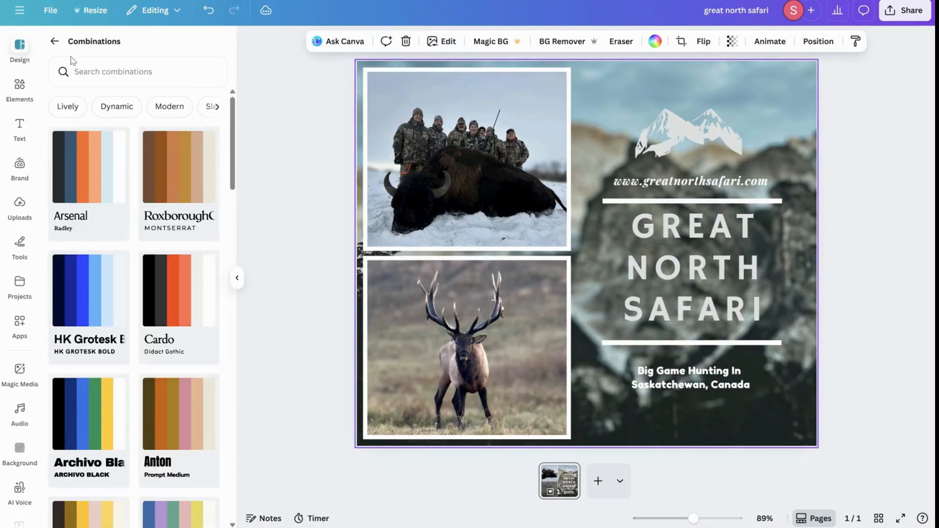
{"action": "left_click", "coordinate": [55, 41]}
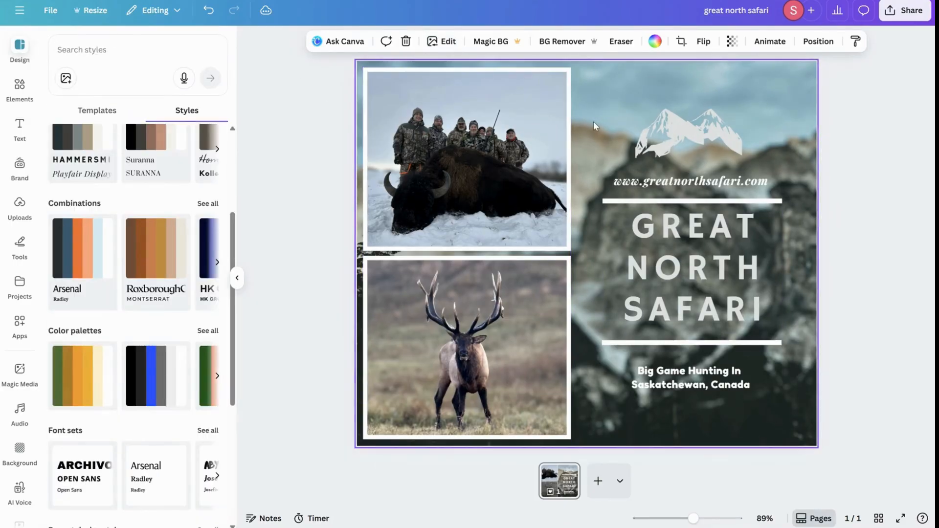
- Review the file types available for downloading the design, leaving without exporting
{"action": "left_click", "coordinate": [900, 11]}
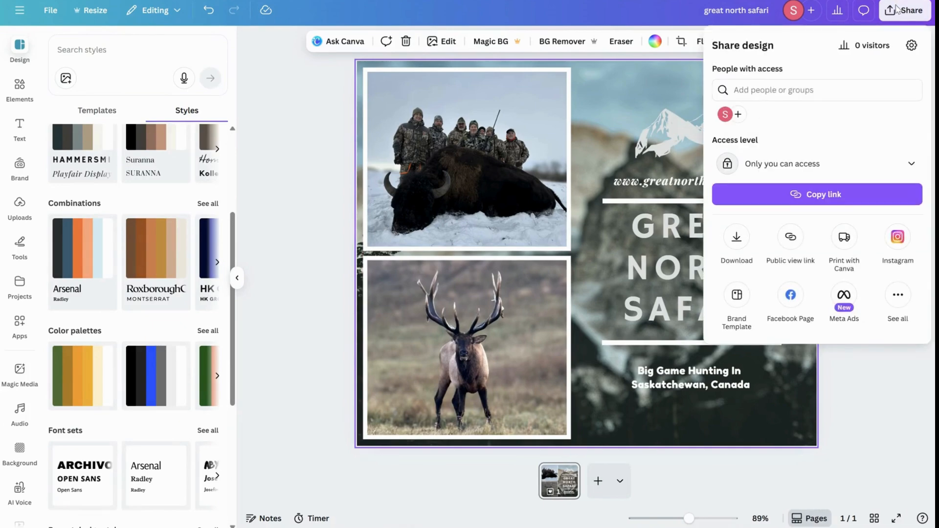
{"action": "left_click", "coordinate": [738, 250]}
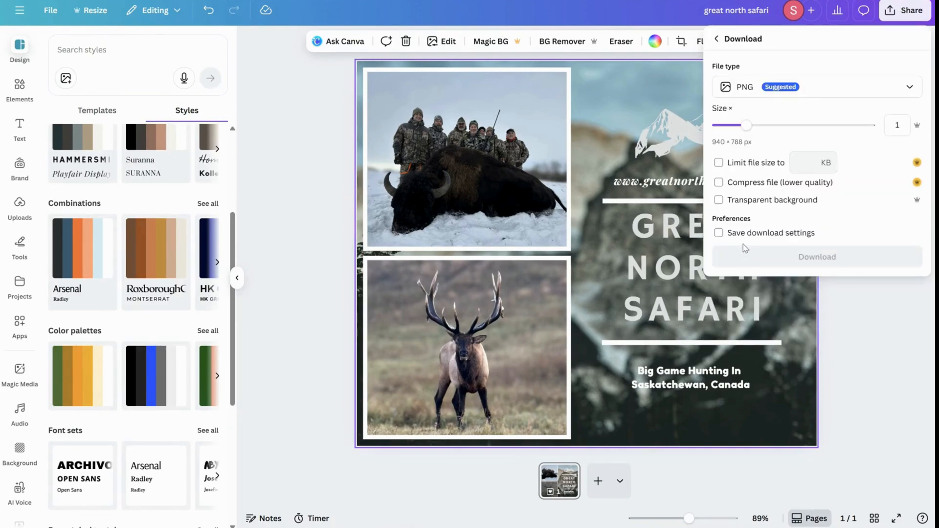
{"action": "left_click", "coordinate": [806, 90]}
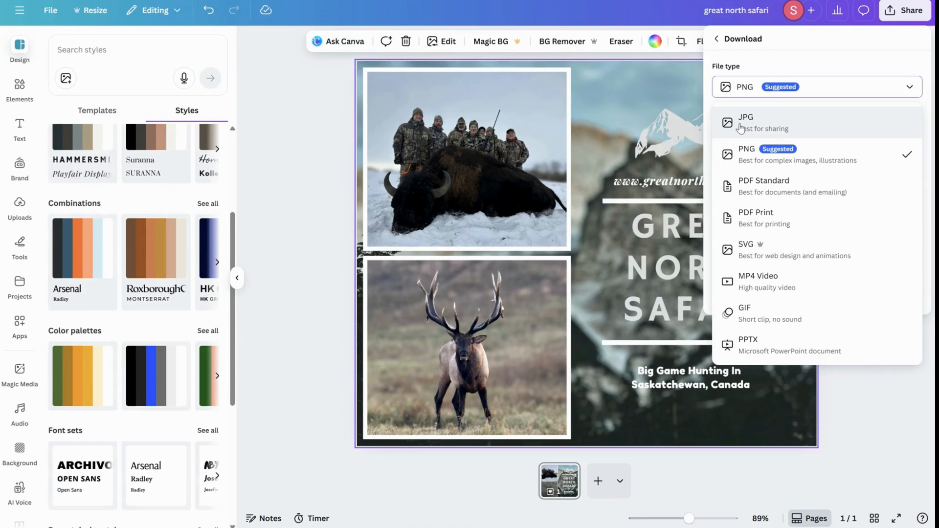
{"action": "left_click", "coordinate": [875, 404]}
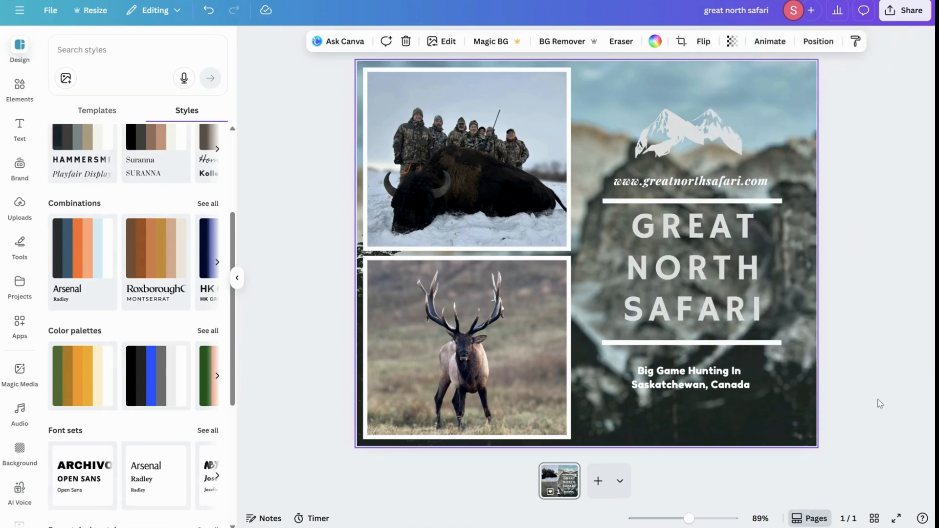
- Try League Spartan, Anton, Gagalin, Shrikhand, Noto Serif Ethiopic Condensed and Abril Fatface as the font of the tagline
{"action": "left_click", "coordinate": [730, 385]}
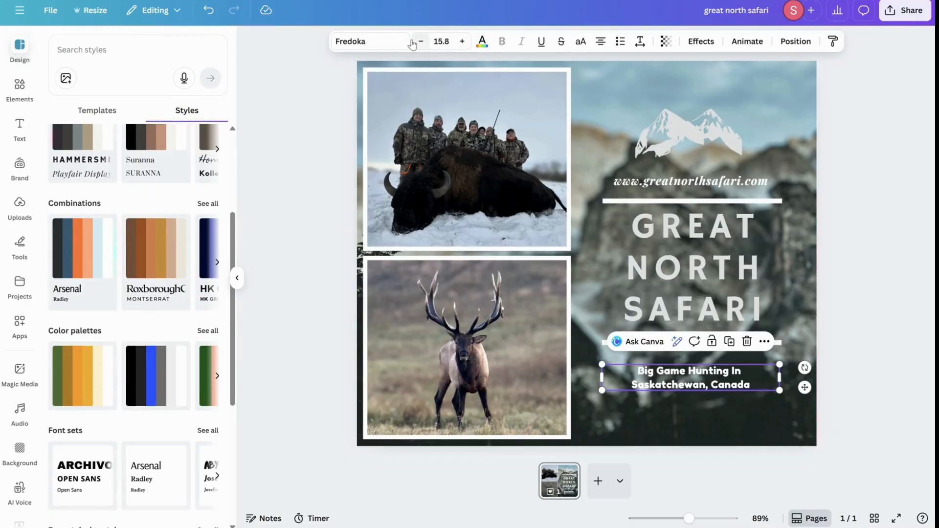
{"action": "left_click", "coordinate": [383, 40]}
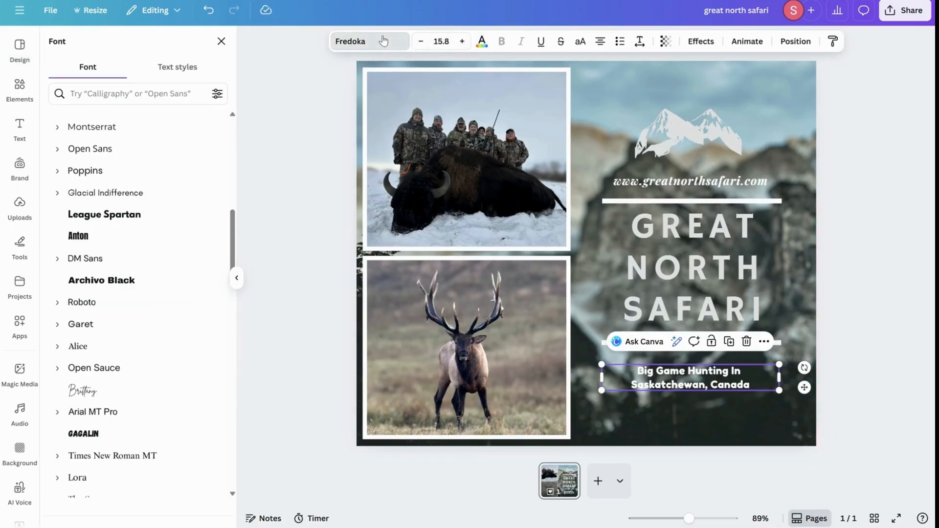
{"action": "left_click", "coordinate": [103, 216]}
{"action": "left_click", "coordinate": [105, 244]}
{"action": "scroll", "coordinate": [105, 244], "scroll_direction": "down", "scroll_amount": 2}
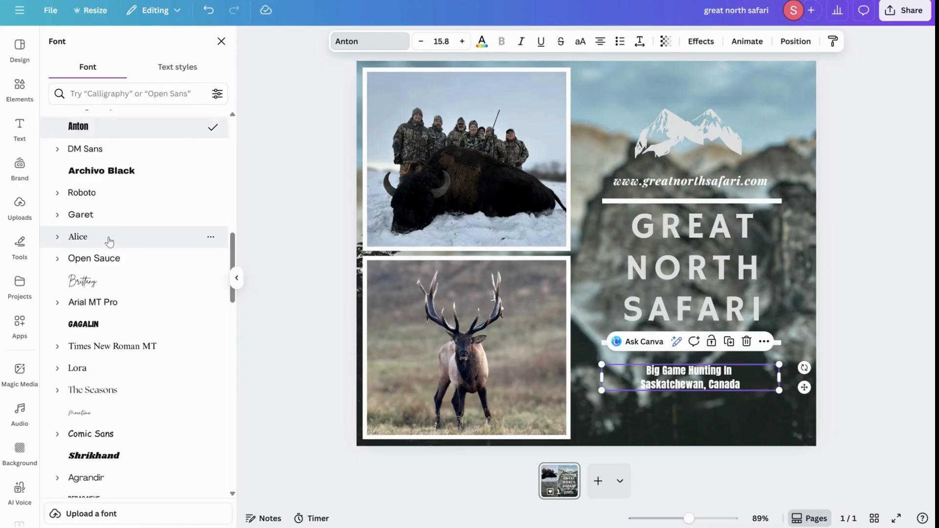
{"action": "left_click", "coordinate": [105, 323]}
{"action": "scroll", "coordinate": [112, 333], "scroll_direction": "down", "scroll_amount": 2}
{"action": "left_click", "coordinate": [106, 398]}
{"action": "scroll", "coordinate": [108, 386], "scroll_direction": "down", "scroll_amount": 4}
{"action": "left_click", "coordinate": [103, 358]}
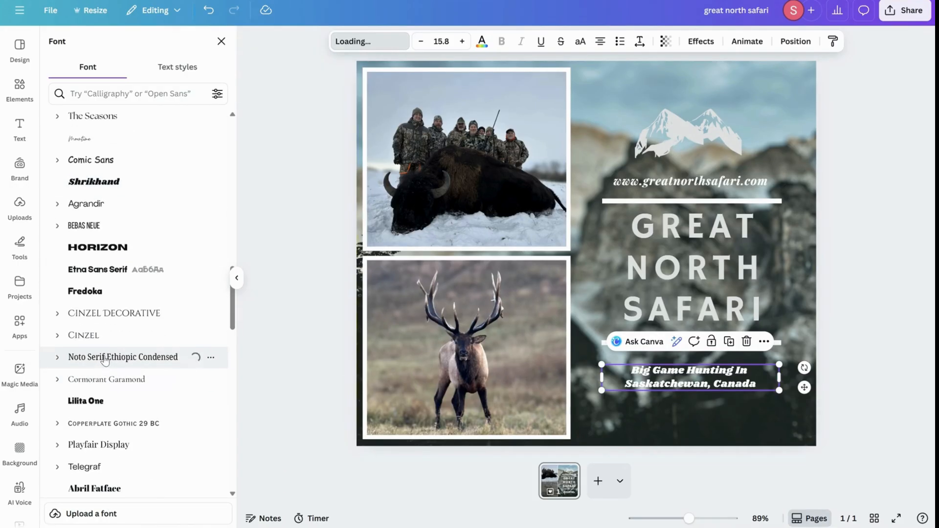
{"action": "scroll", "coordinate": [113, 366], "scroll_direction": "down", "scroll_amount": 3}
{"action": "left_click", "coordinate": [107, 325]}
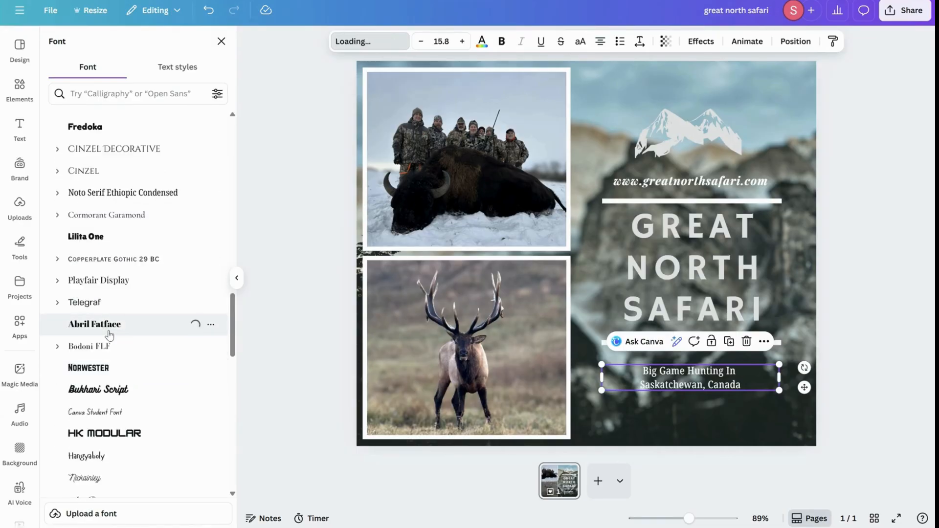
{"action": "left_click", "coordinate": [296, 316]}
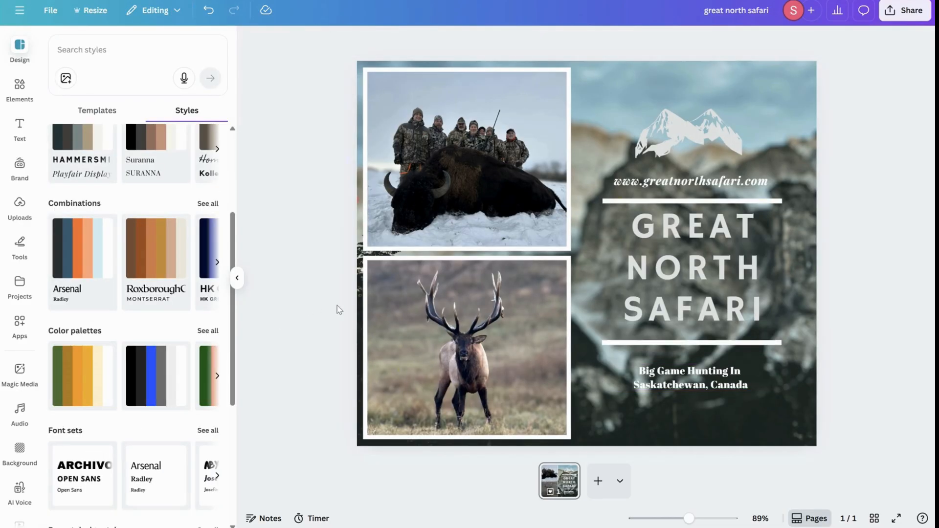
- Change the tagline's font to Hammersmith One from the document fonts
{"action": "left_click", "coordinate": [740, 335]}
{"action": "left_click", "coordinate": [697, 396]}
{"action": "left_click", "coordinate": [696, 394]}
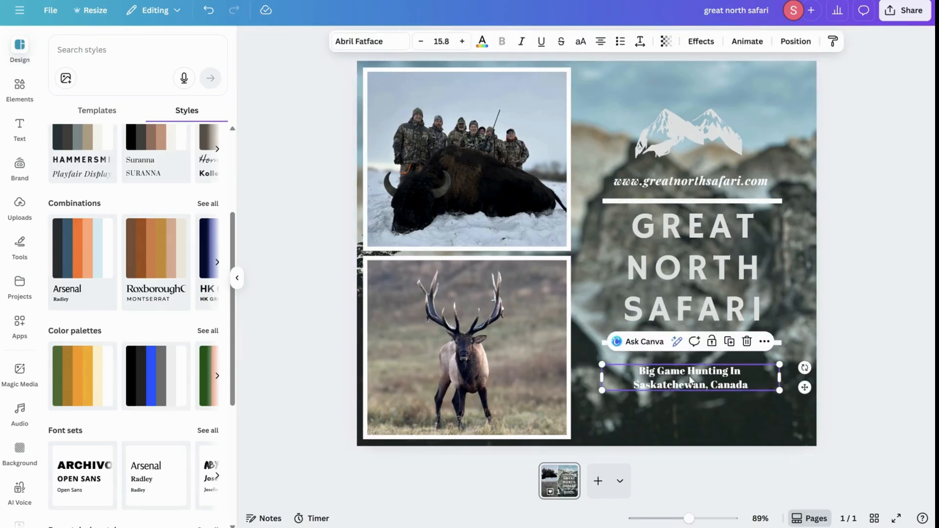
{"action": "left_click", "coordinate": [369, 41]}
{"action": "scroll", "coordinate": [149, 237], "scroll_direction": "up", "scroll_amount": 5}
{"action": "scroll", "coordinate": [149, 238], "scroll_direction": "up", "scroll_amount": 10}
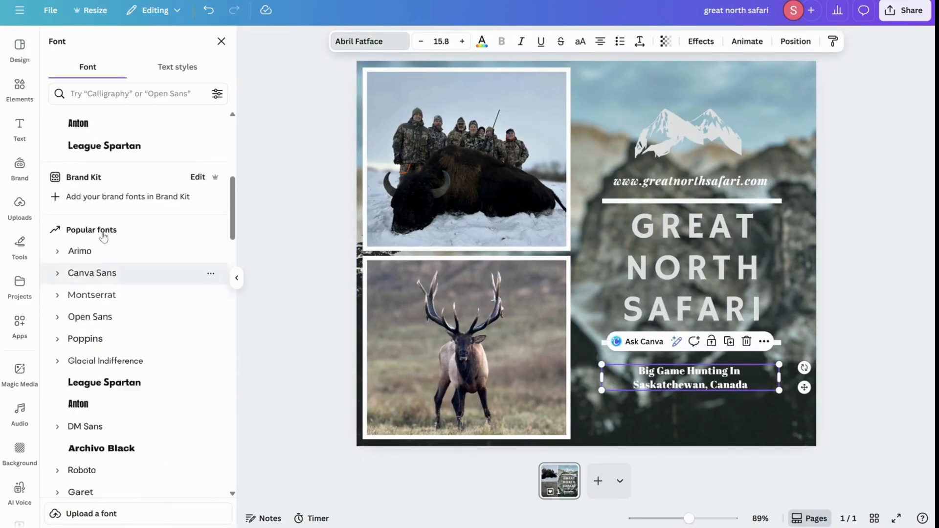
{"action": "left_click", "coordinate": [108, 190]}
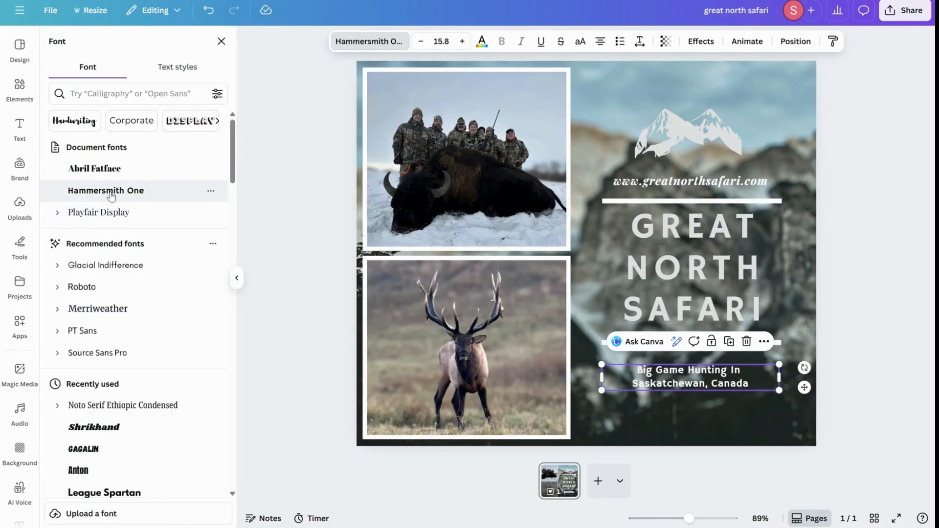
{"action": "left_click", "coordinate": [285, 239]}
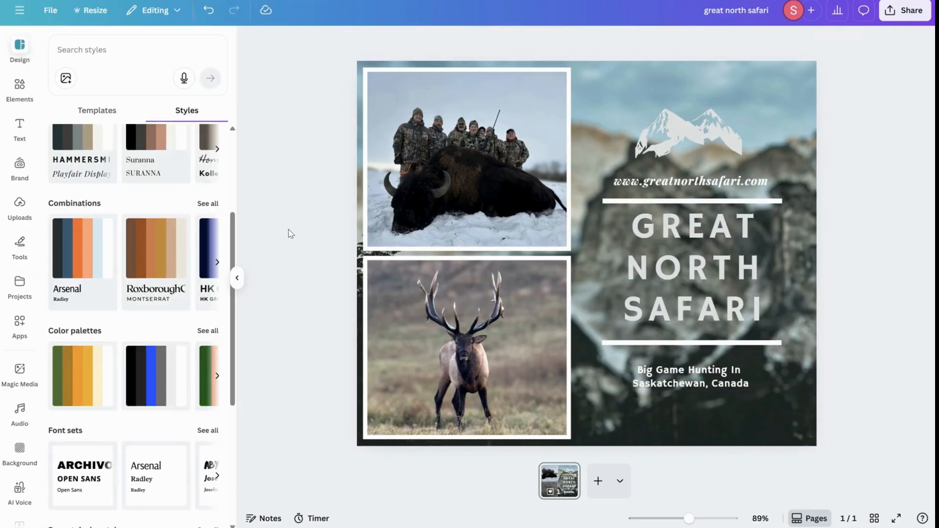